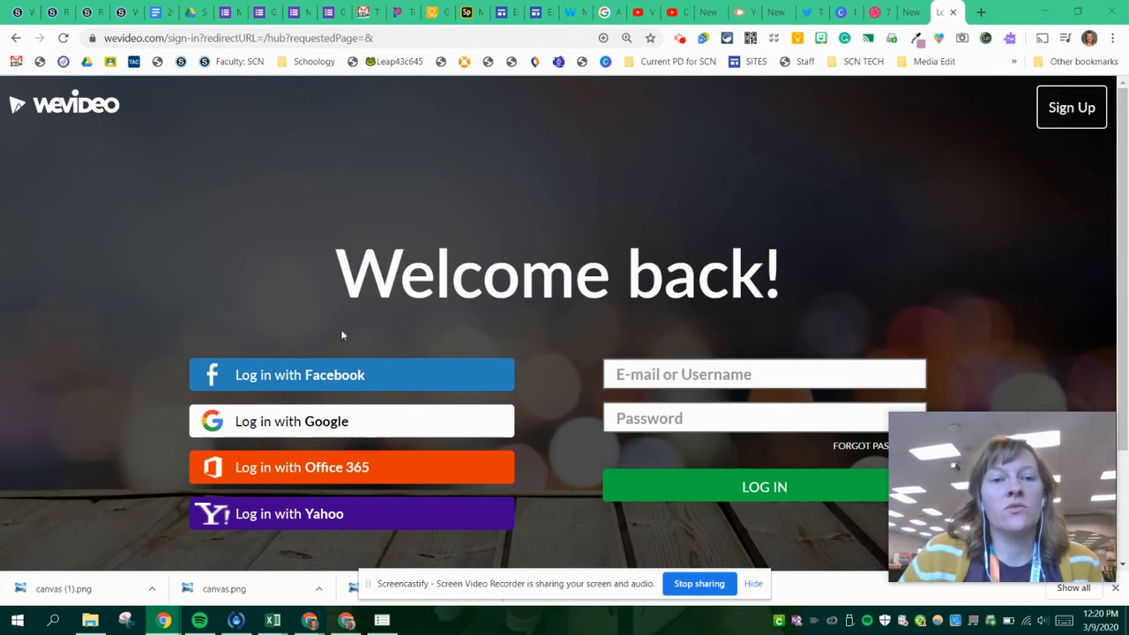
- Log in with the Google account and start a new video edit saved in the Instructional Tech Specialists project
{"action": "left_click", "coordinate": [307, 424]}
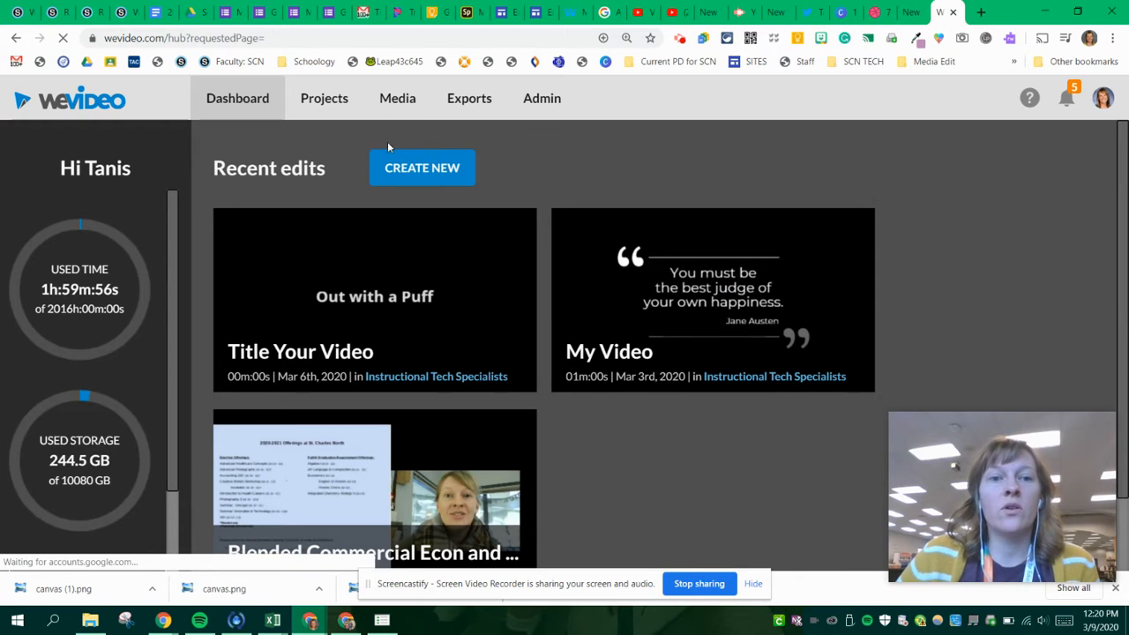
{"action": "left_click", "coordinate": [414, 179]}
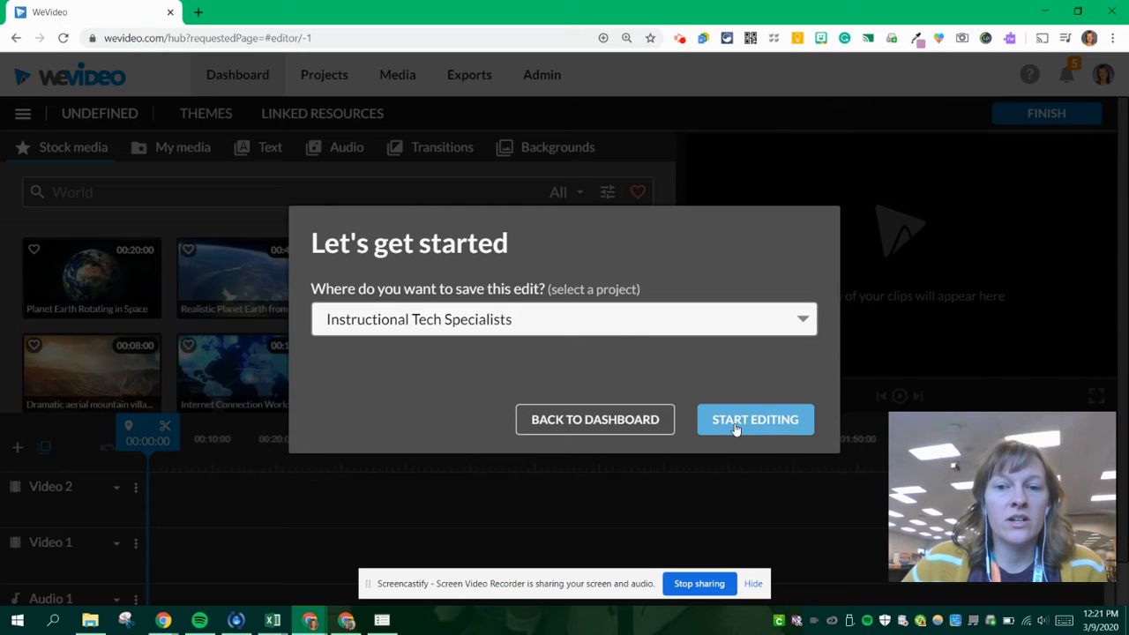
{"action": "left_click", "coordinate": [735, 429]}
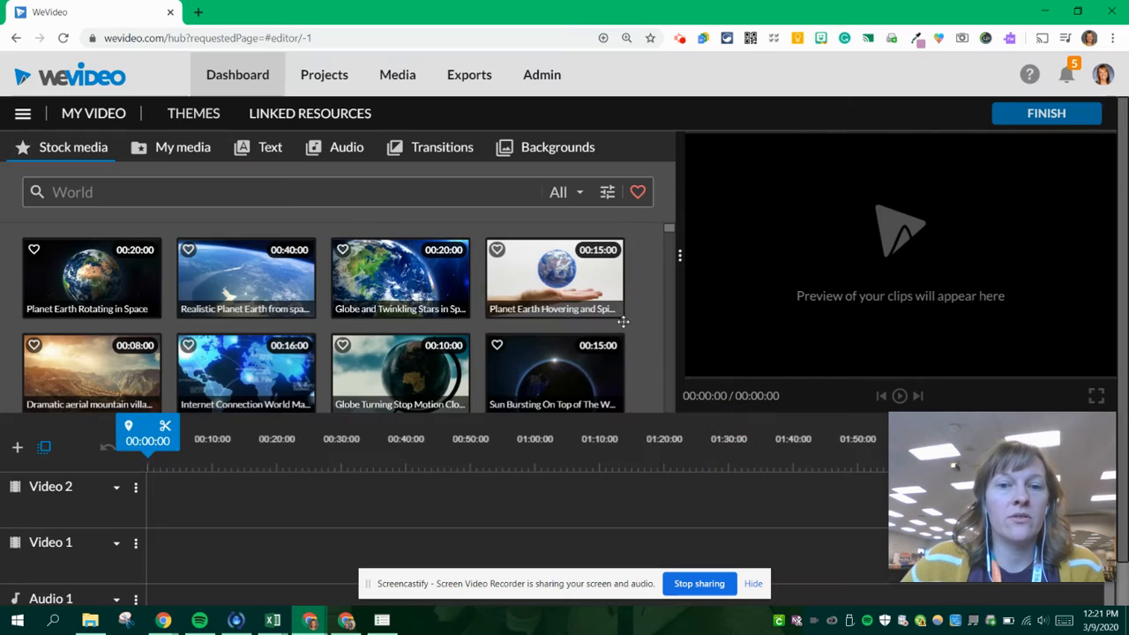
- Rename the video with the creator's full name followed by "Context Clues"
{"action": "left_click", "coordinate": [83, 111]}
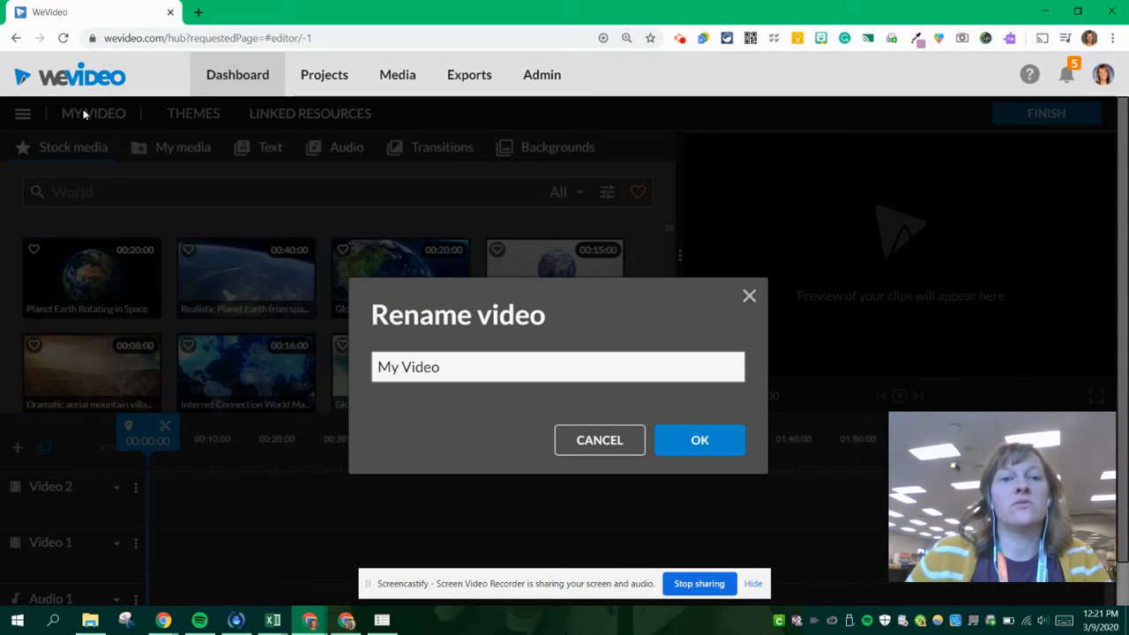
{"action": "triple_click", "coordinate": [428, 360]}
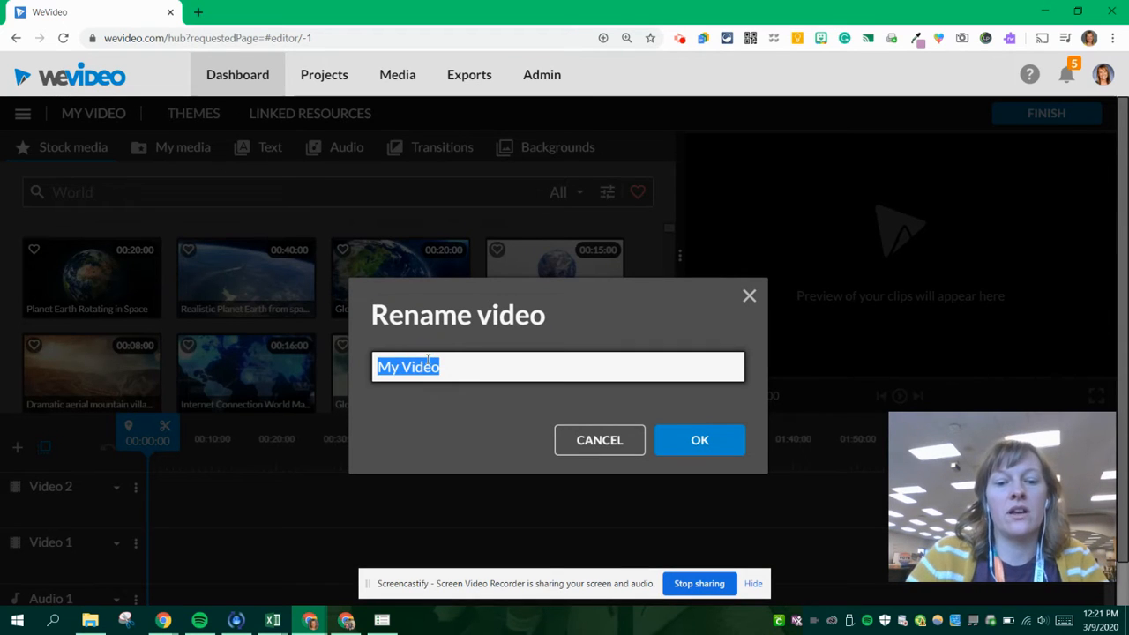
{"action": "type", "text": "Tanis Simonc"}
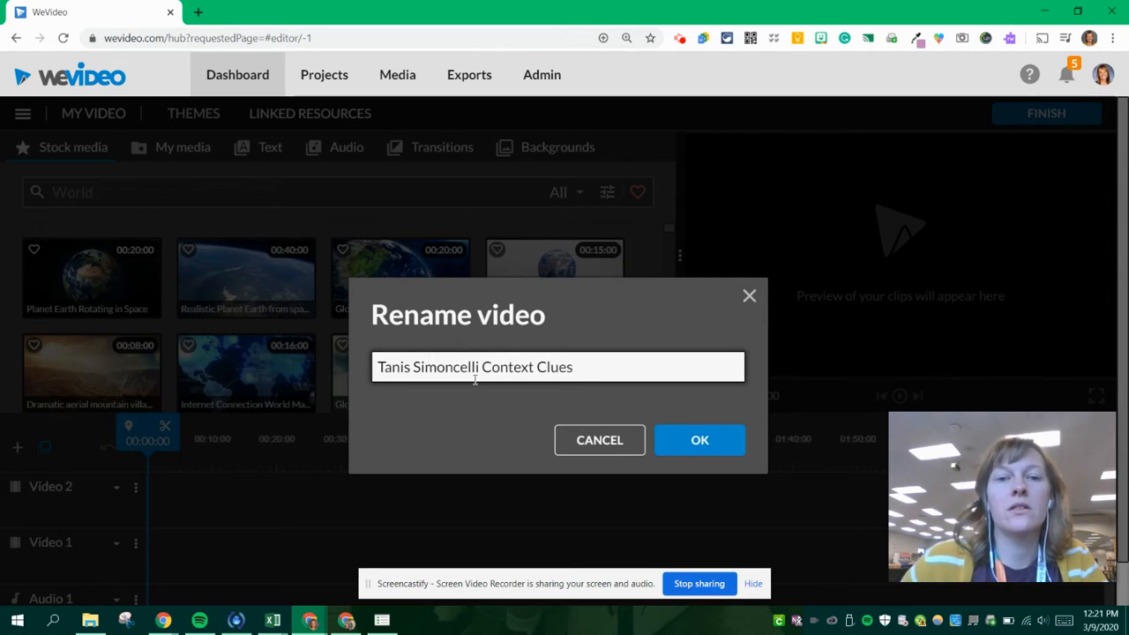
{"action": "type", "text": "elli Context Clues"}
{"action": "left_click", "coordinate": [681, 437]}
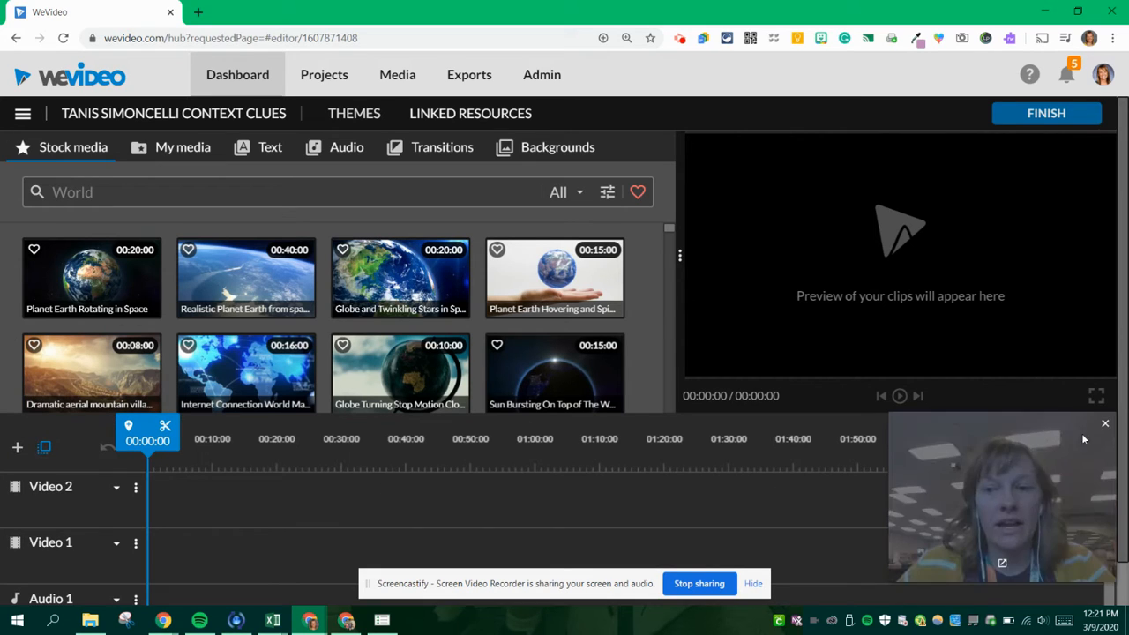
{"action": "left_click", "coordinate": [1106, 426]}
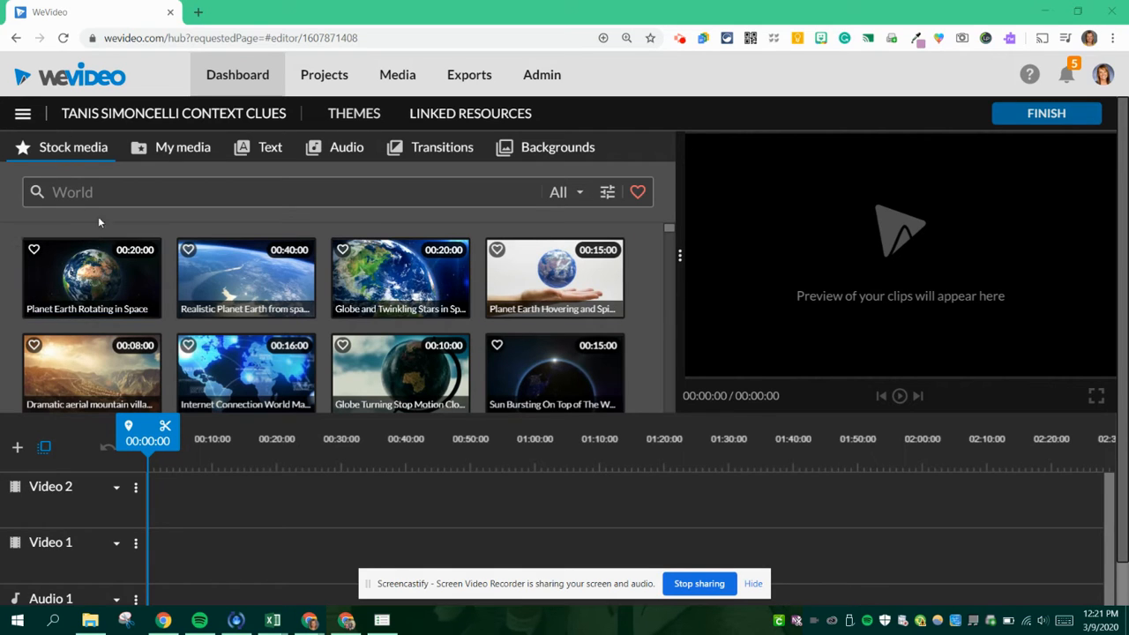
- Search the stock media for "frog" and place the smoky jungle frog clip on the Video 1 track at about 00:01:24
{"action": "left_click", "coordinate": [79, 195]}
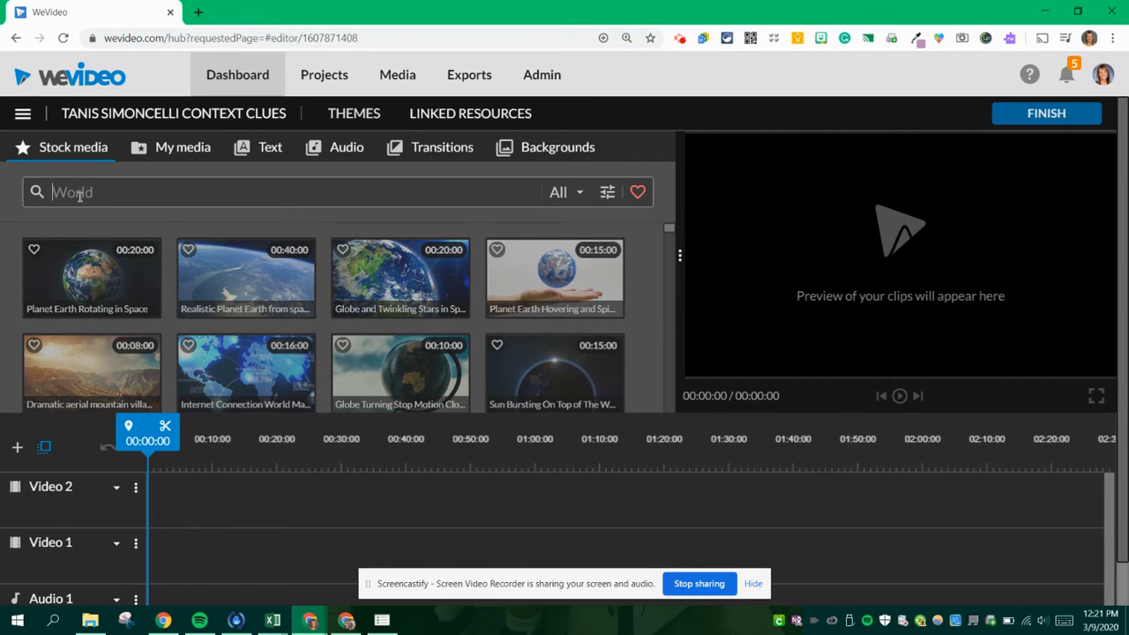
{"action": "type", "text": "frog"}
{"action": "key", "text": "Return"}
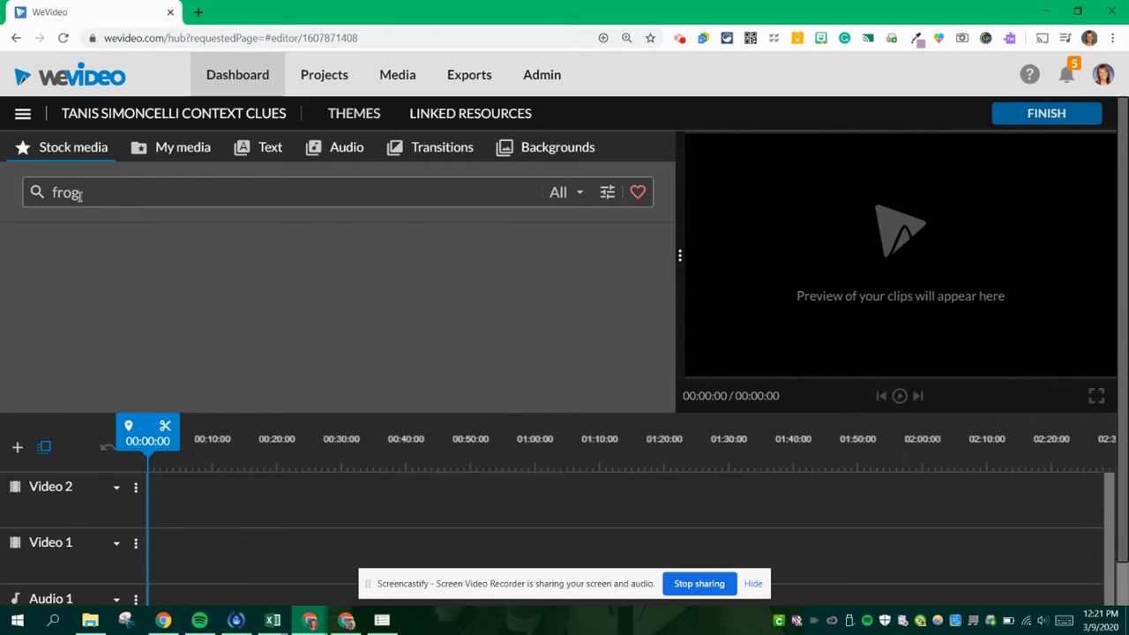
{"action": "left_click", "coordinate": [99, 264]}
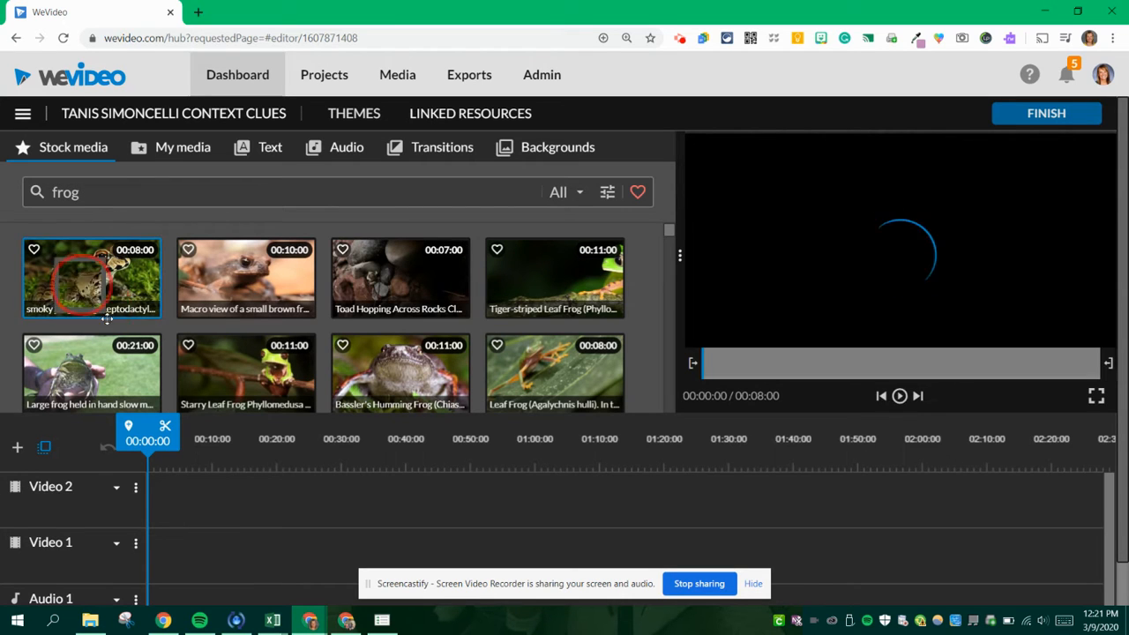
{"action": "left_click_drag", "start_coordinate": [99, 265], "coordinate": [184, 553]}
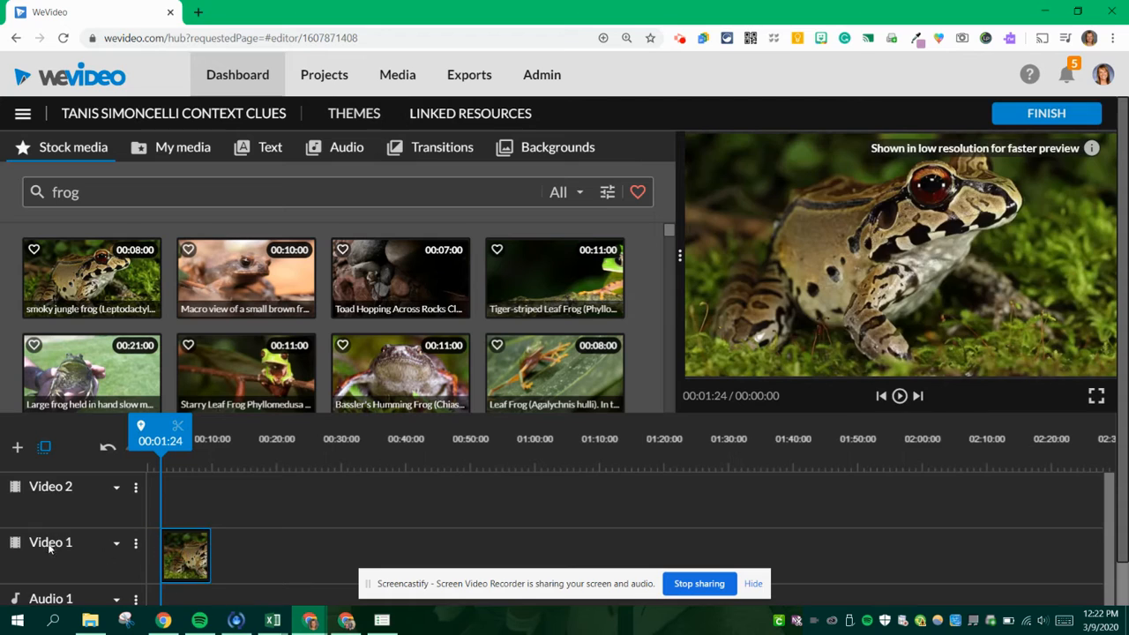
- Rename the Video 1 track to "Base Layer"
{"action": "left_click", "coordinate": [49, 544]}
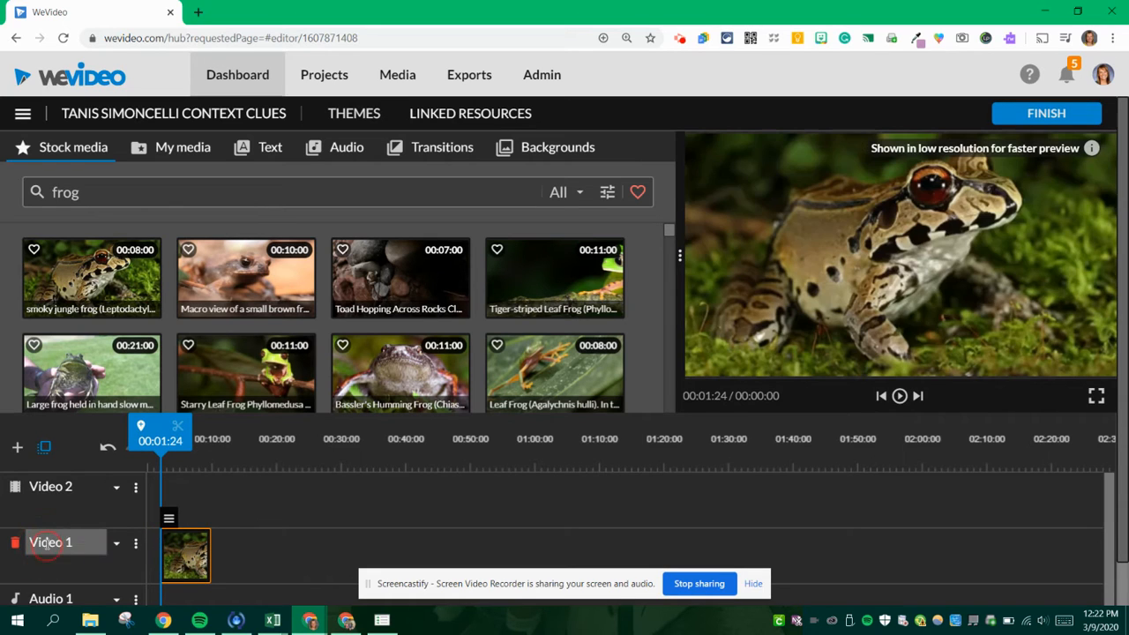
{"action": "type", "text": "Base Layer"}
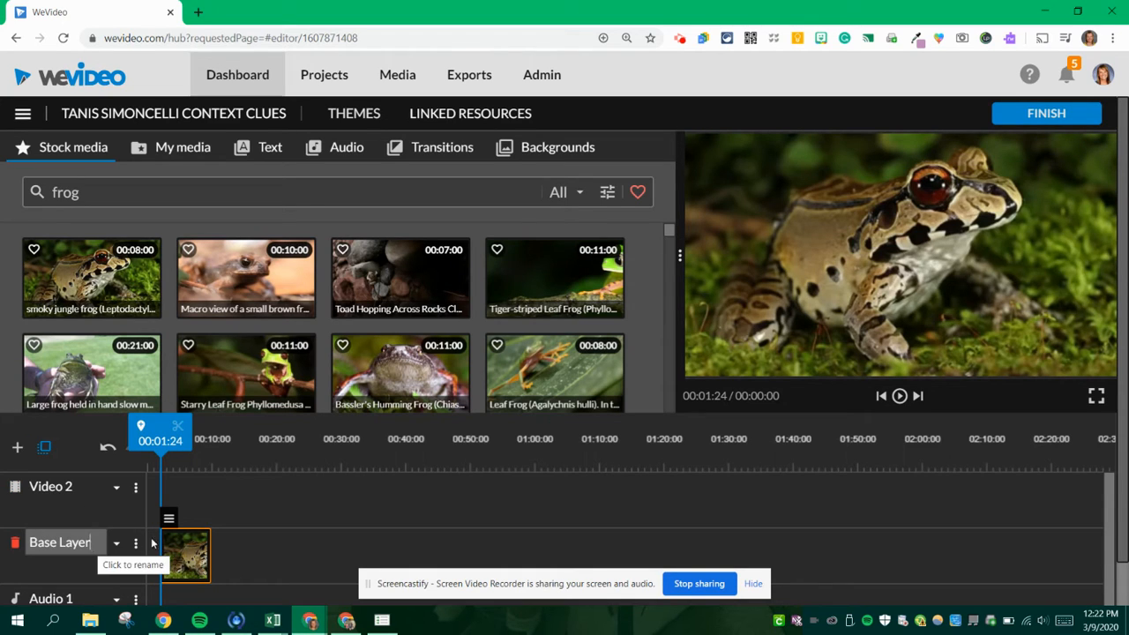
{"action": "key", "text": "Return"}
{"action": "left_click", "coordinate": [190, 531]}
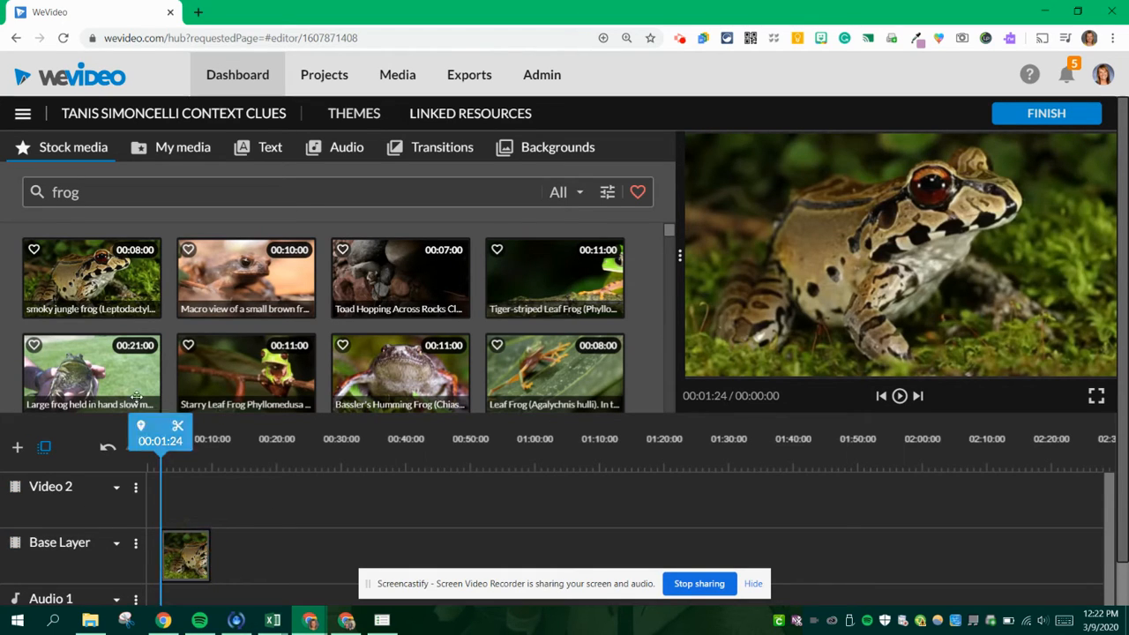
- Add the static Basic text title to the Video 2 track, directly above the frog clip
{"action": "triple_click", "coordinate": [257, 151]}
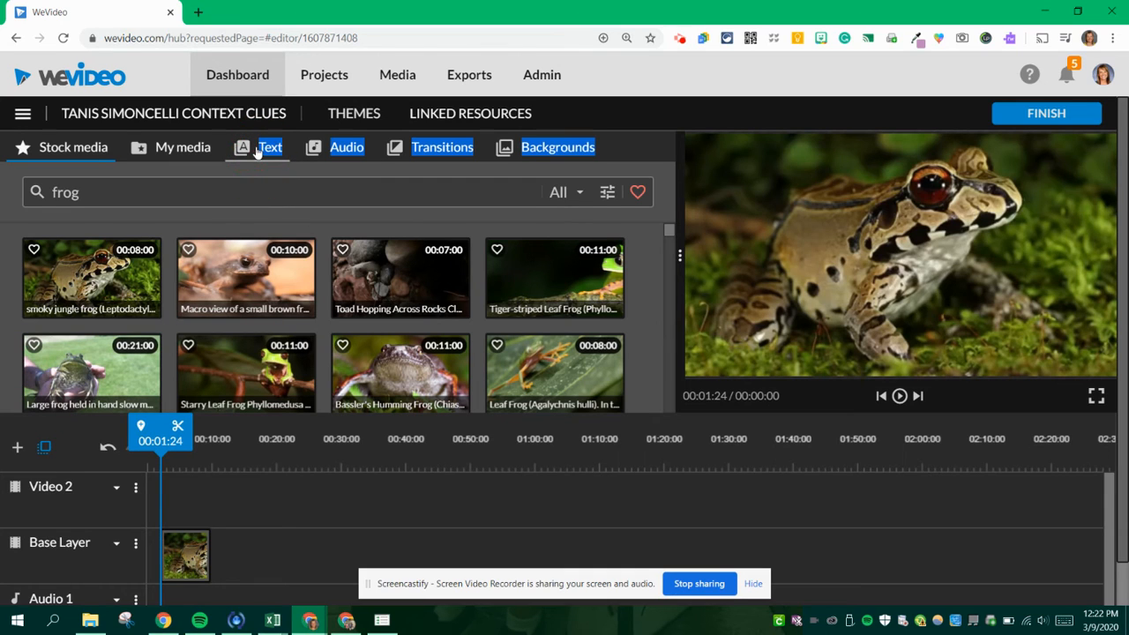
{"action": "left_click", "coordinate": [256, 152]}
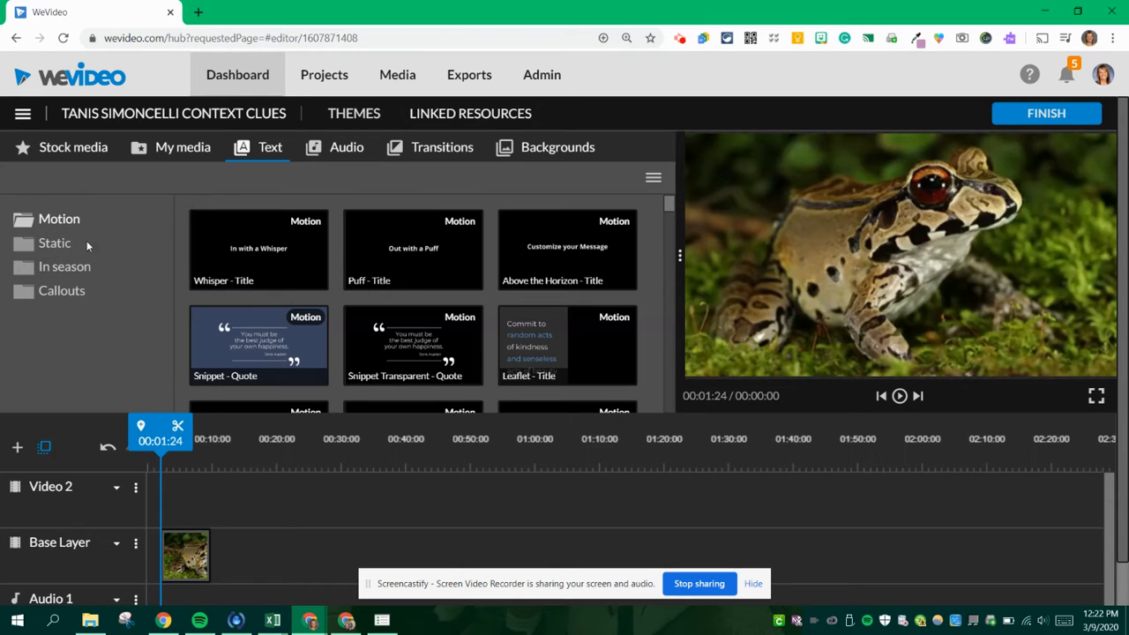
{"action": "left_click", "coordinate": [68, 255]}
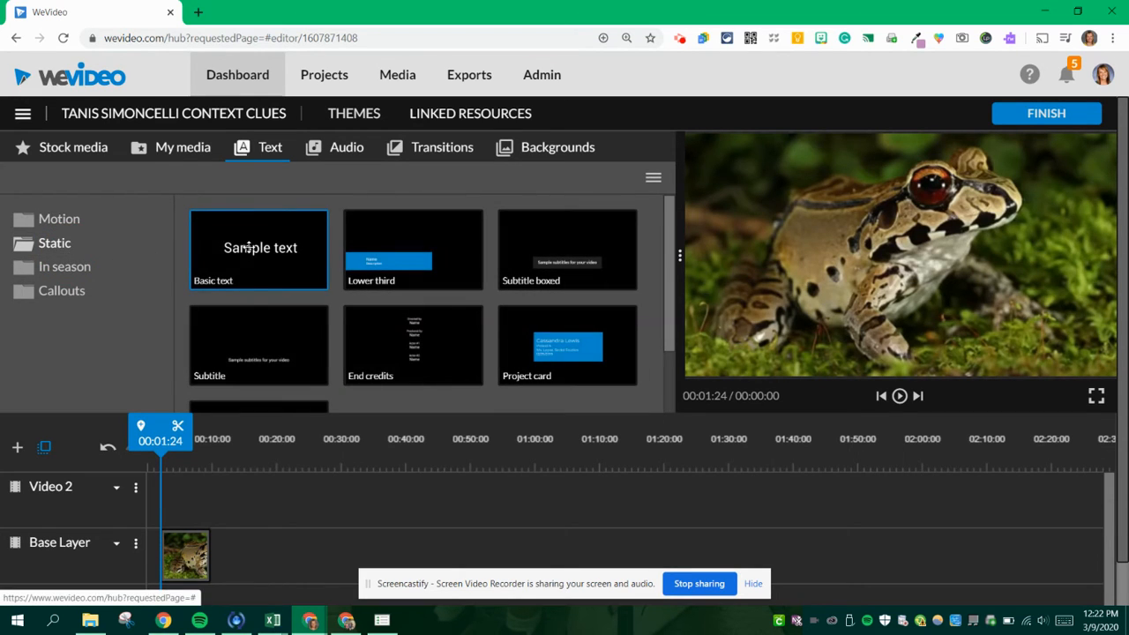
{"action": "left_click_drag", "start_coordinate": [251, 251], "coordinate": [188, 503]}
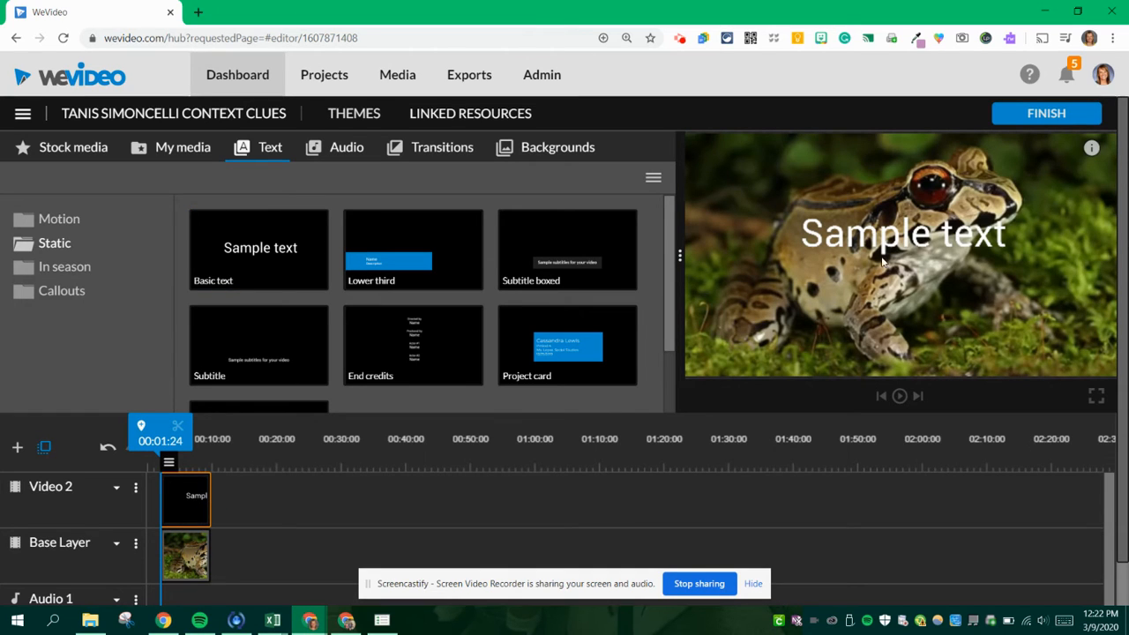
- Replace the sample wording of the title on Video 2 with "Frogs...so jumpy!"
{"action": "left_click", "coordinate": [188, 520]}
{"action": "double_click", "coordinate": [188, 520]}
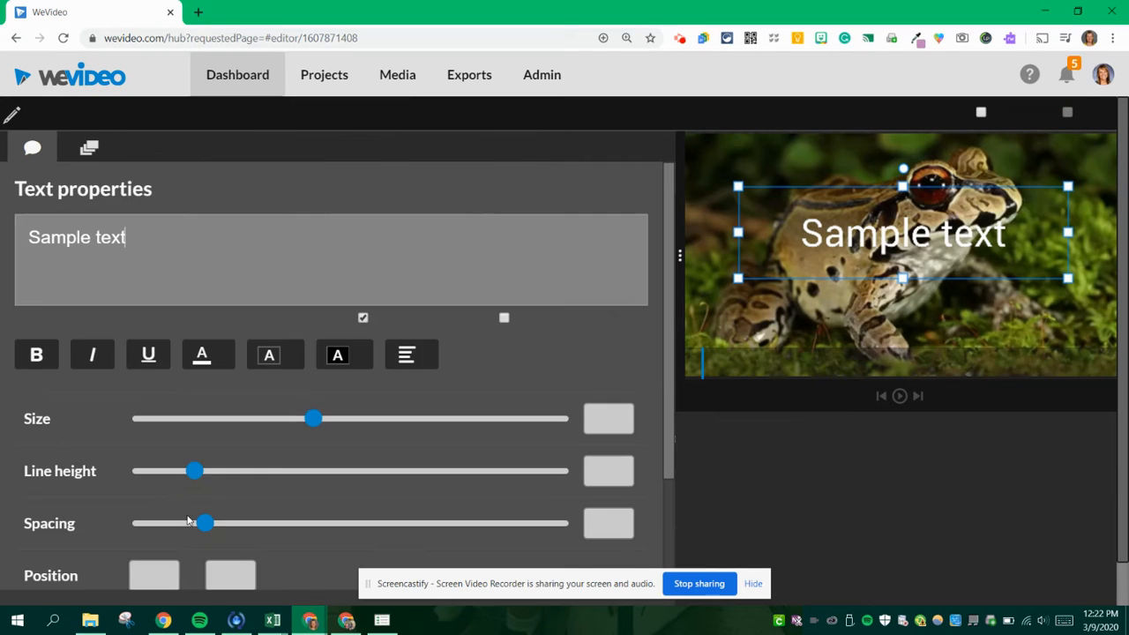
{"action": "triple_click", "coordinate": [81, 245]}
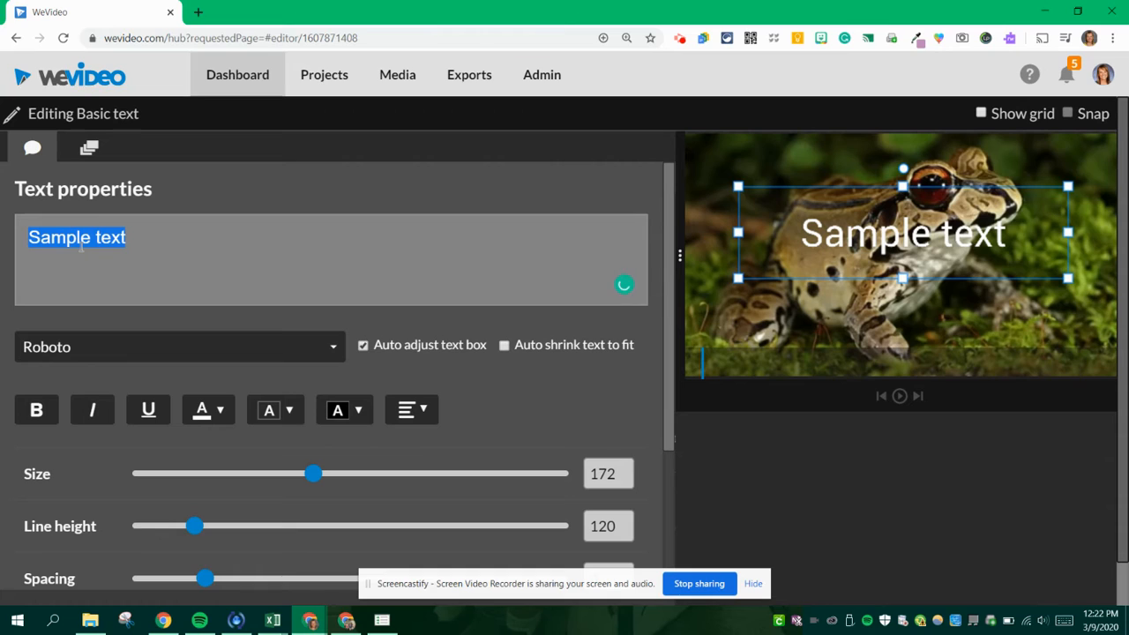
{"action": "type", "text": "F"}
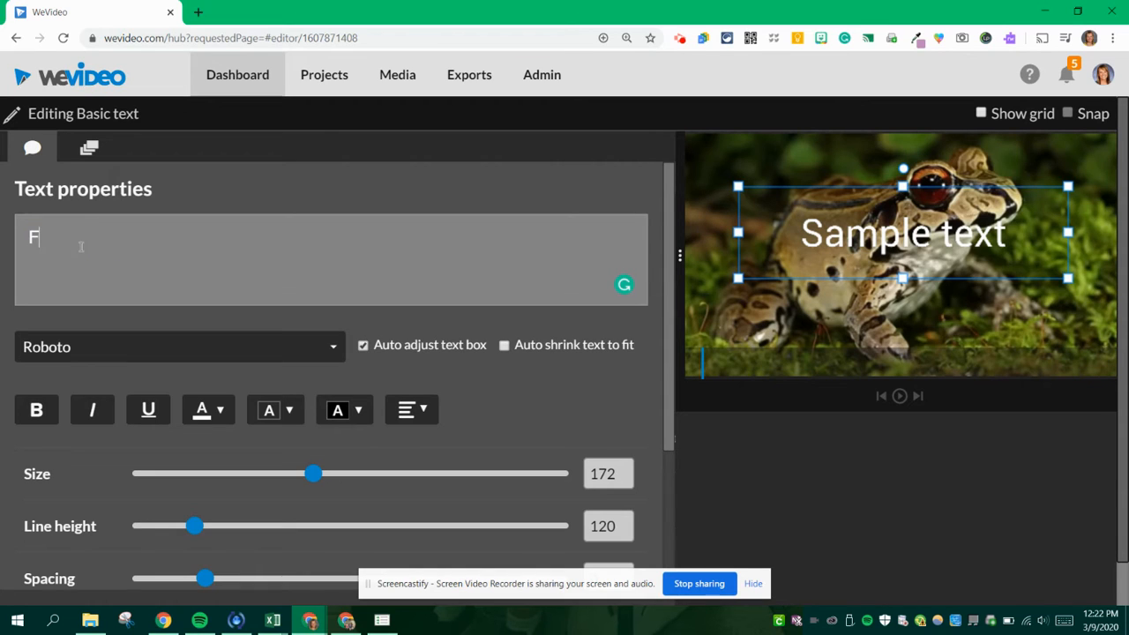
{"action": "type", "text": "rogs"}
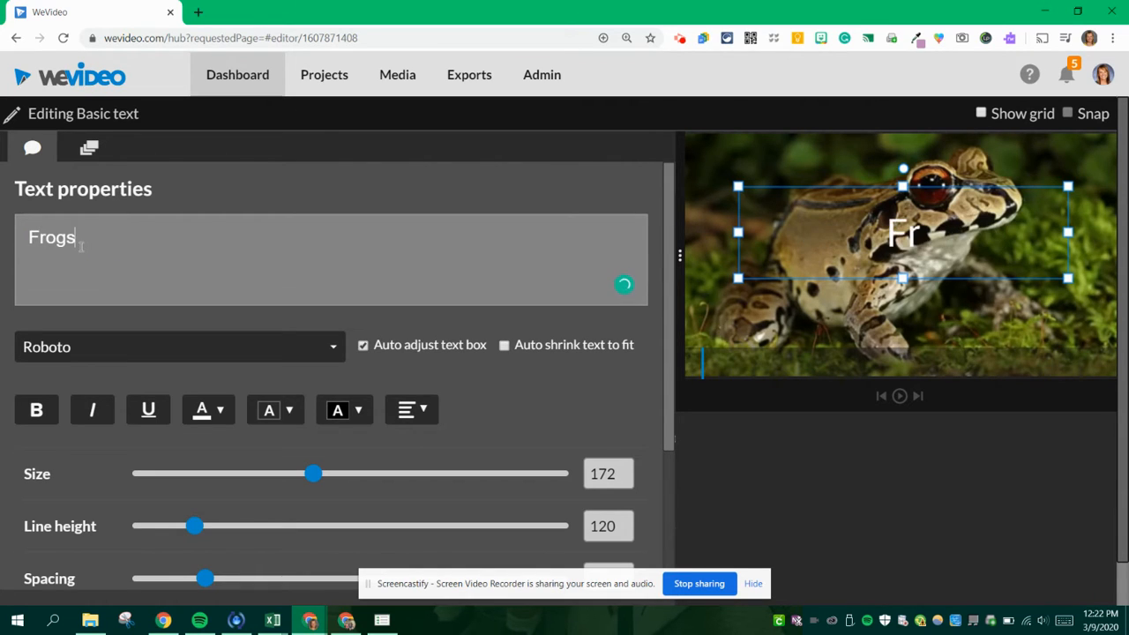
{"action": "type", "text": "."}
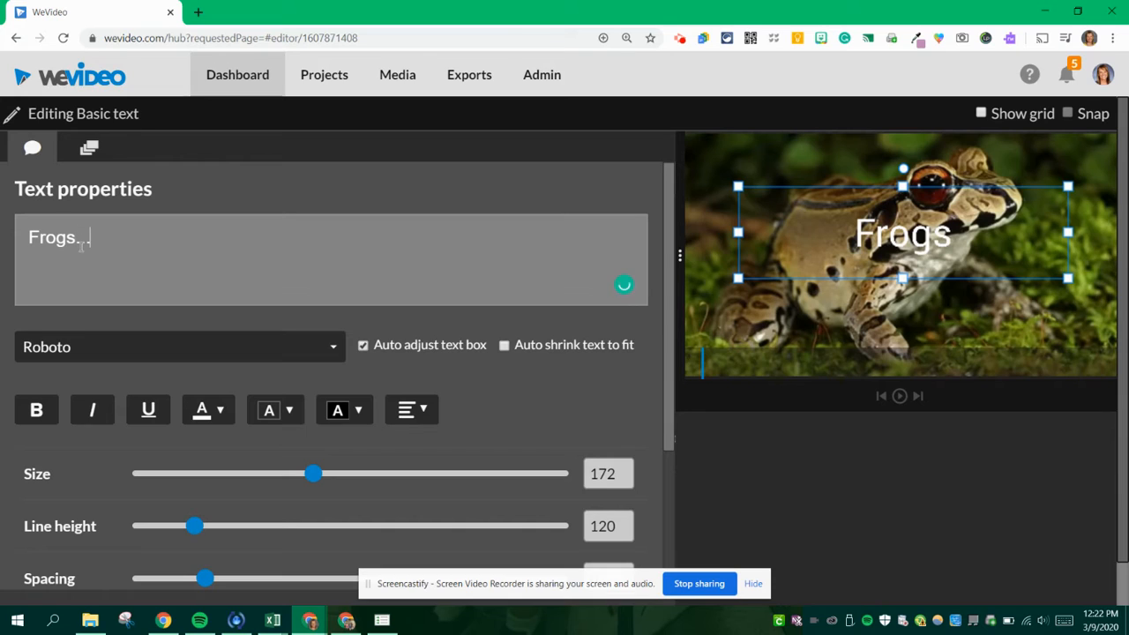
{"action": "type", "text": "..so jumpy!"}
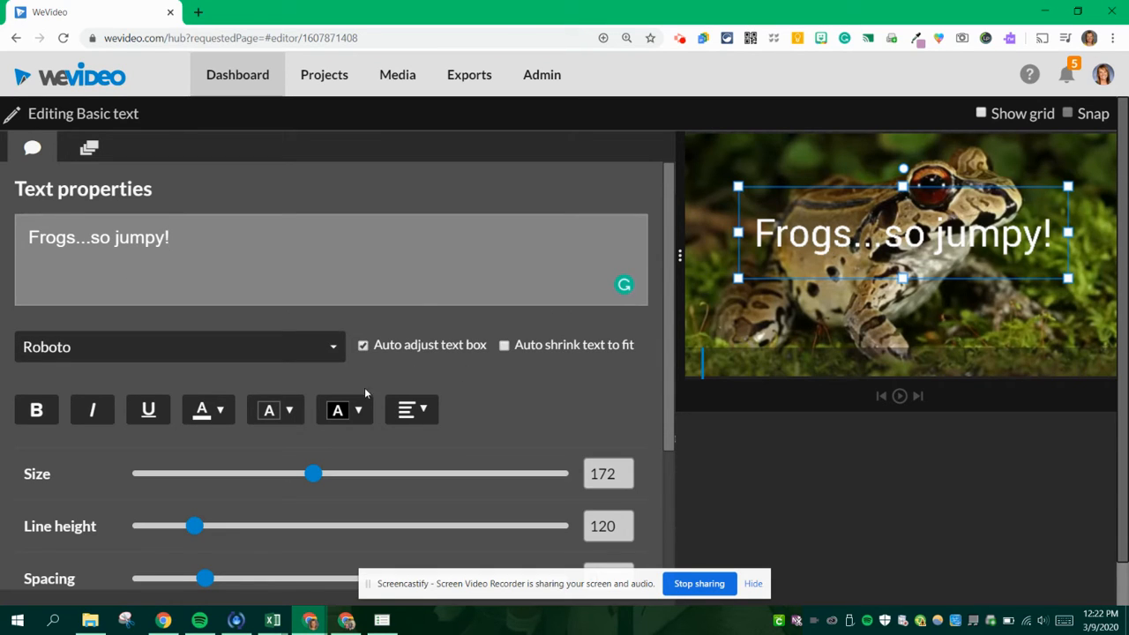
- Animate the title from a start position of about x 3, y -37 to an end position of about x 505, y 726
{"action": "left_click", "coordinate": [89, 147]}
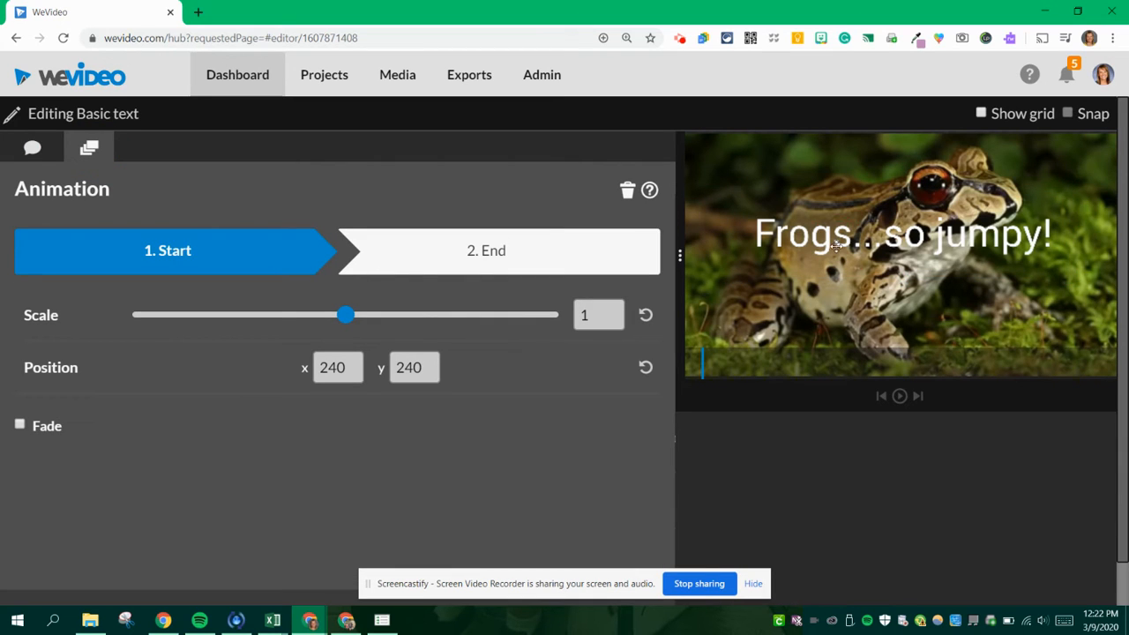
{"action": "left_click_drag", "start_coordinate": [836, 246], "coordinate": [783, 183]}
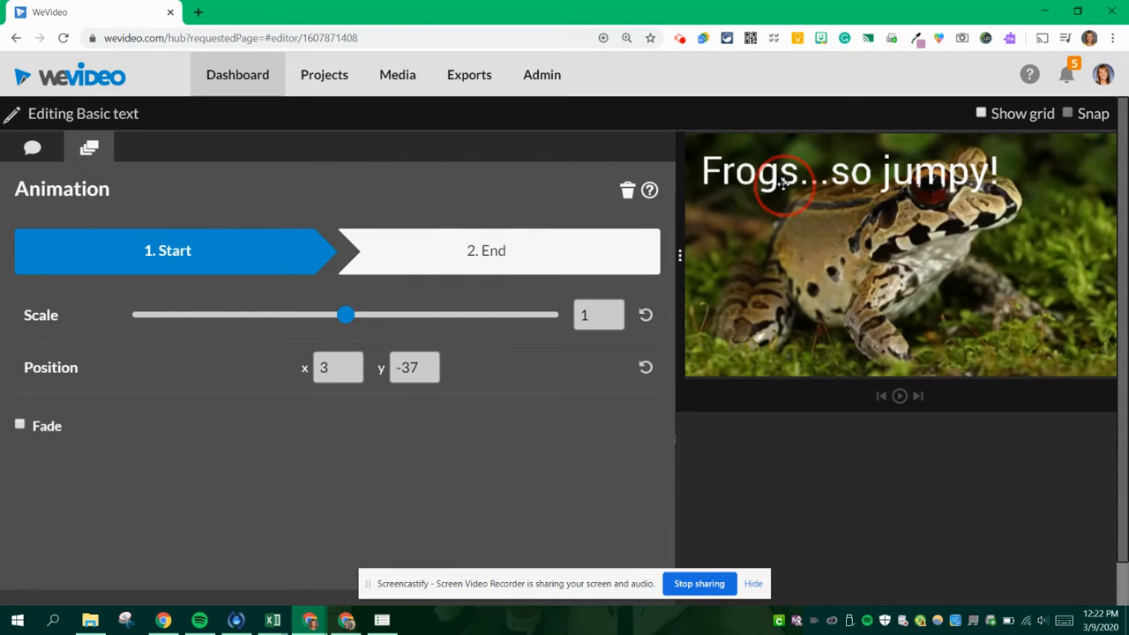
{"action": "left_click", "coordinate": [462, 266]}
{"action": "left_click_drag", "start_coordinate": [854, 241], "coordinate": [915, 350]}
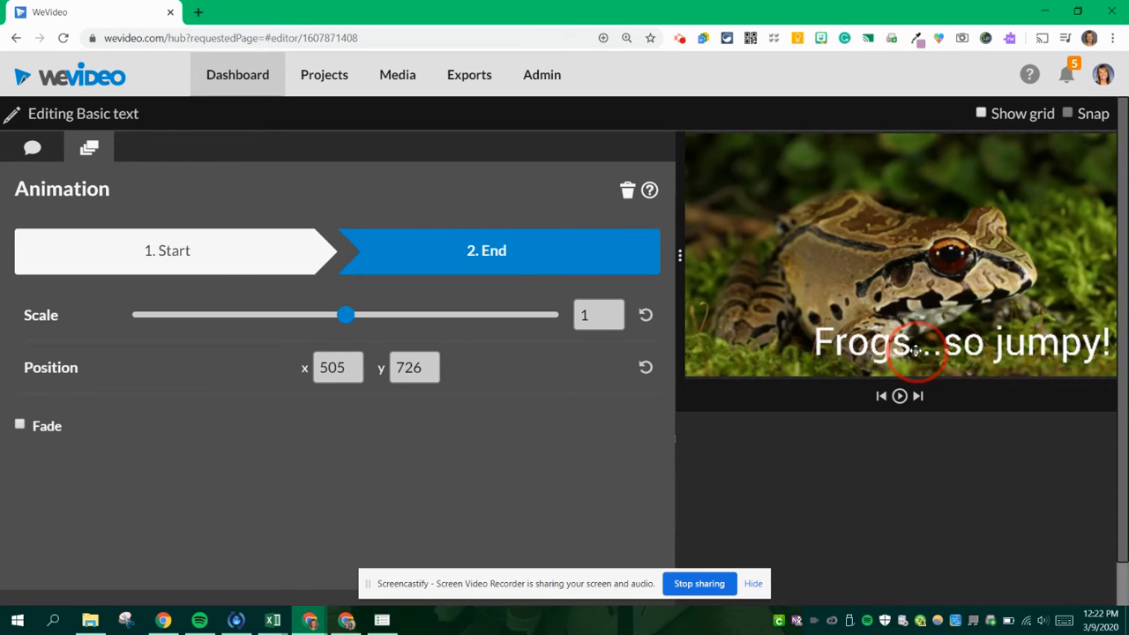
- Preview the title's animation, save the changes, and hide the screen-sharing notice
{"action": "left_click", "coordinate": [900, 396]}
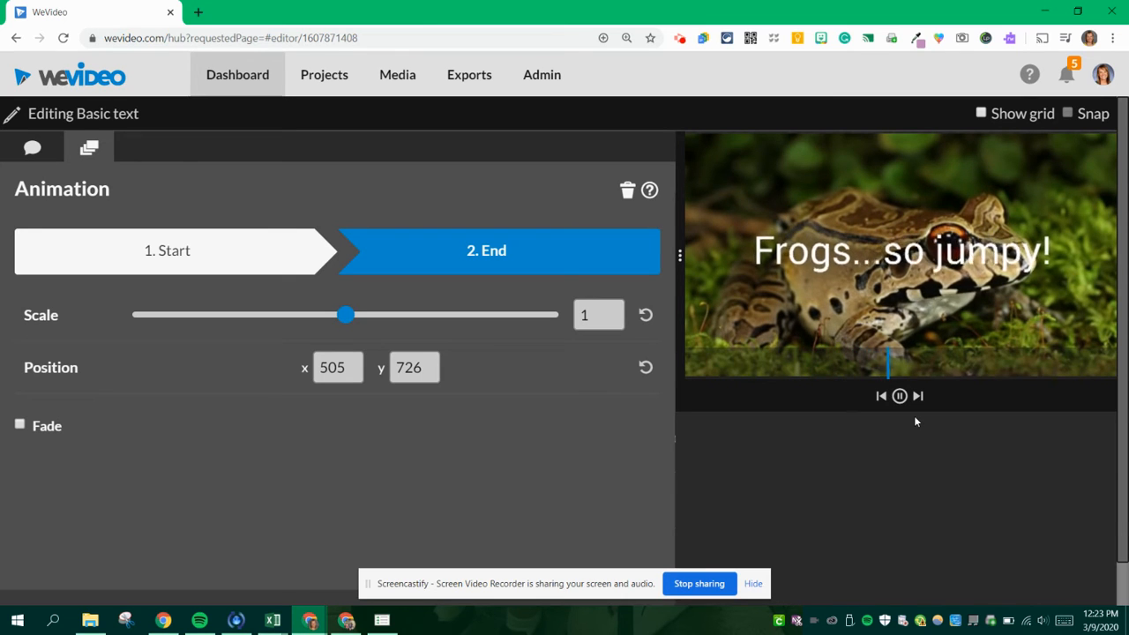
{"action": "left_click", "coordinate": [900, 396]}
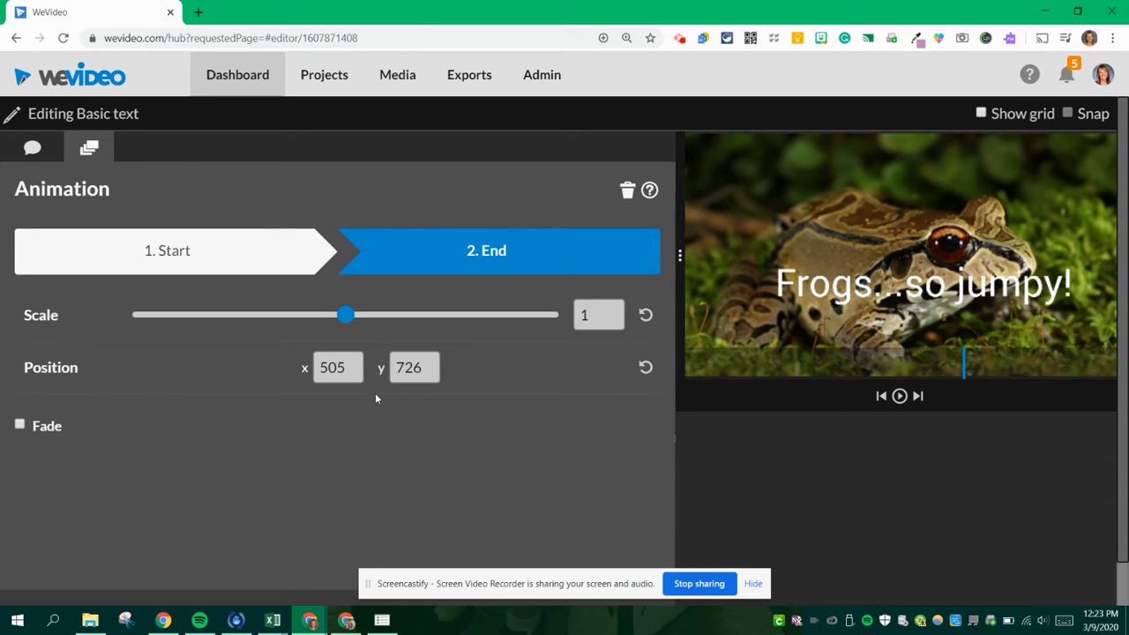
{"action": "scroll", "coordinate": [476, 399], "scroll_direction": "down", "scroll_amount": 1}
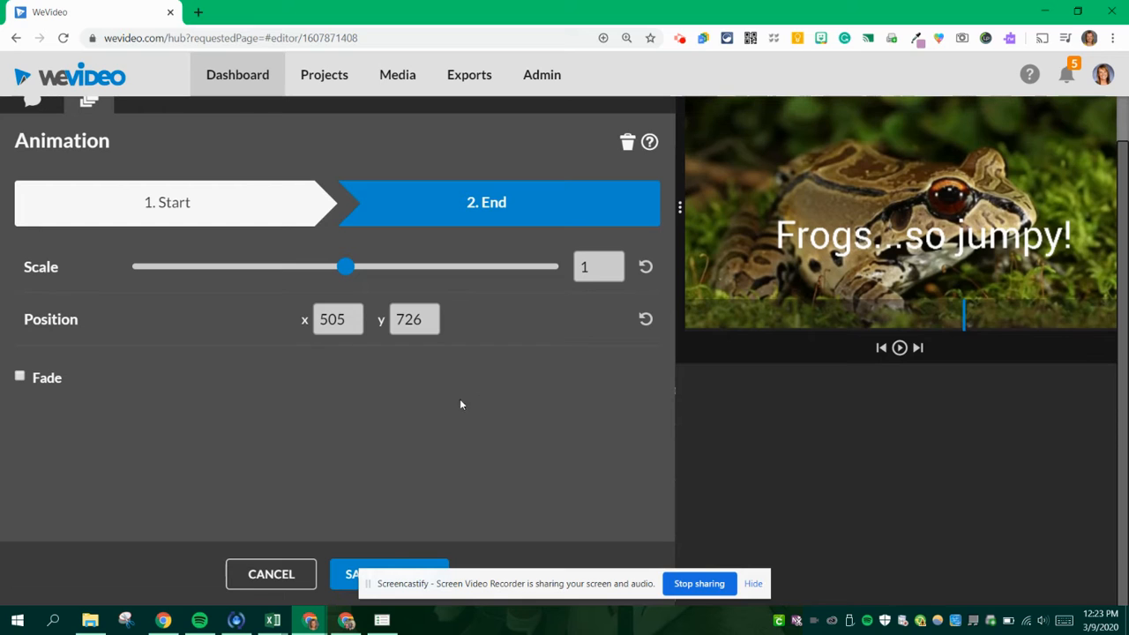
{"action": "left_click", "coordinate": [346, 576]}
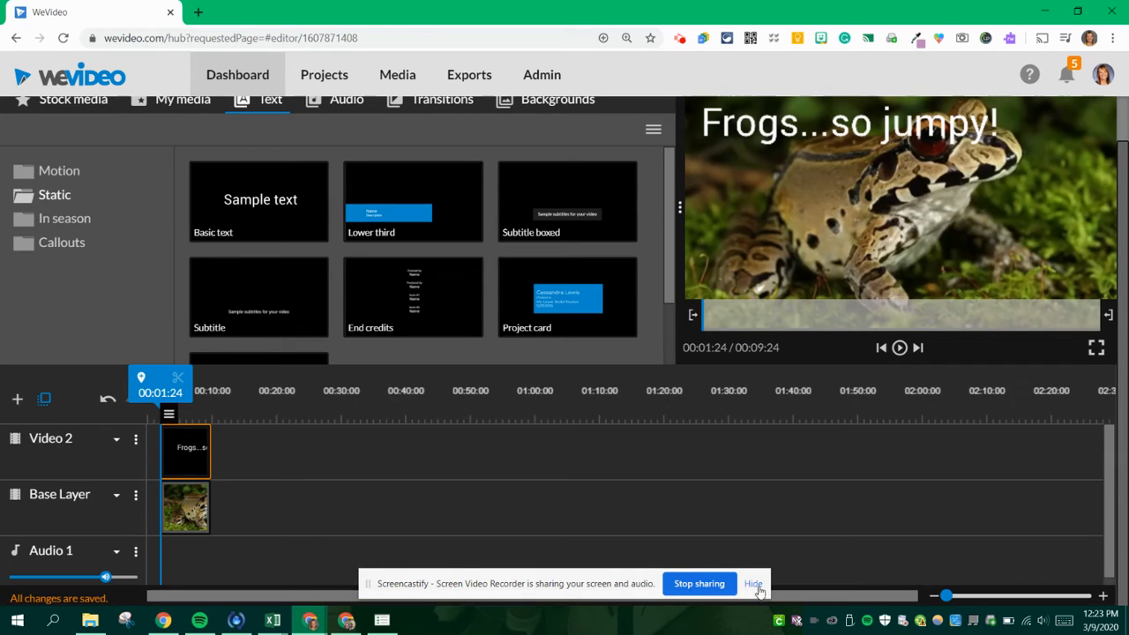
{"action": "left_click", "coordinate": [753, 583]}
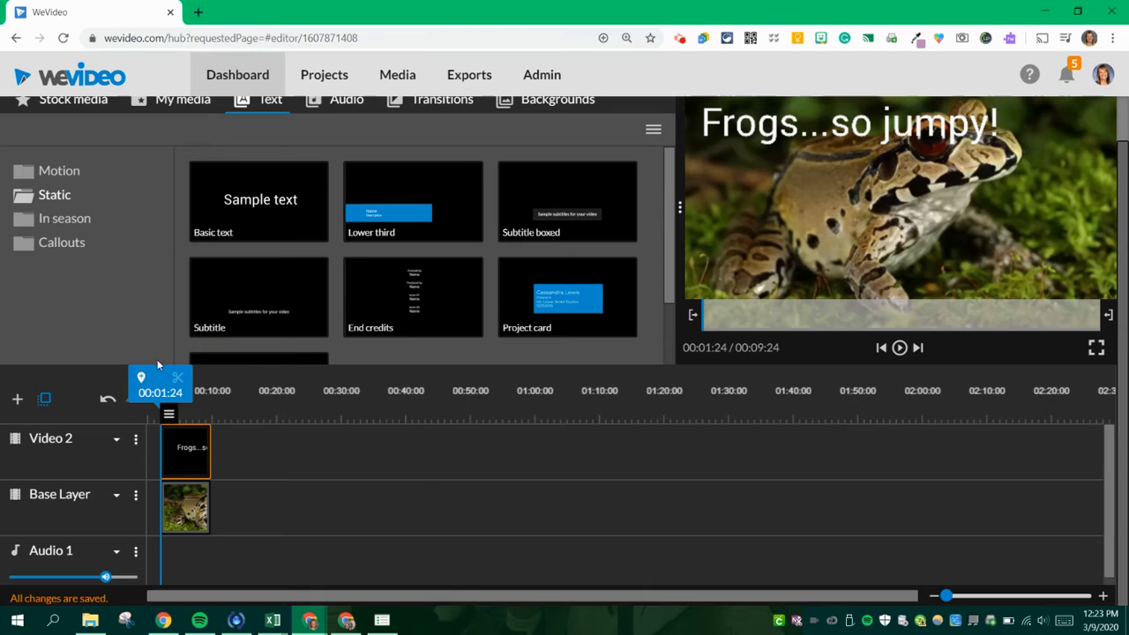
- Slow the frog clip on the Base Layer to a speed value of -4x, preview it, and save the changes
{"action": "left_click", "coordinate": [187, 518]}
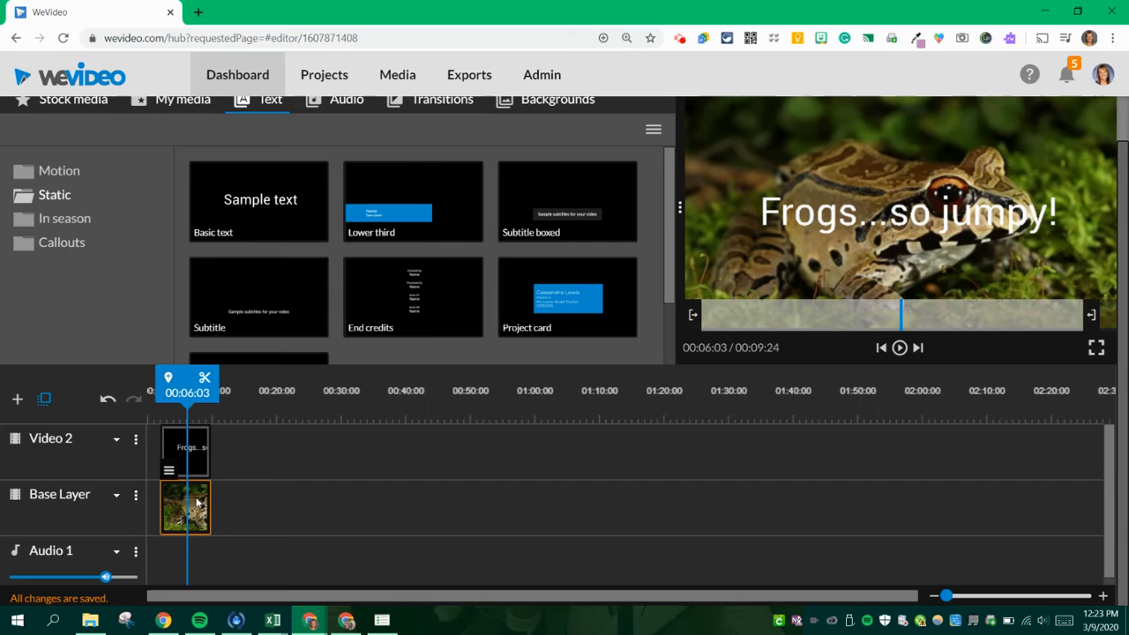
{"action": "left_click", "coordinate": [189, 509]}
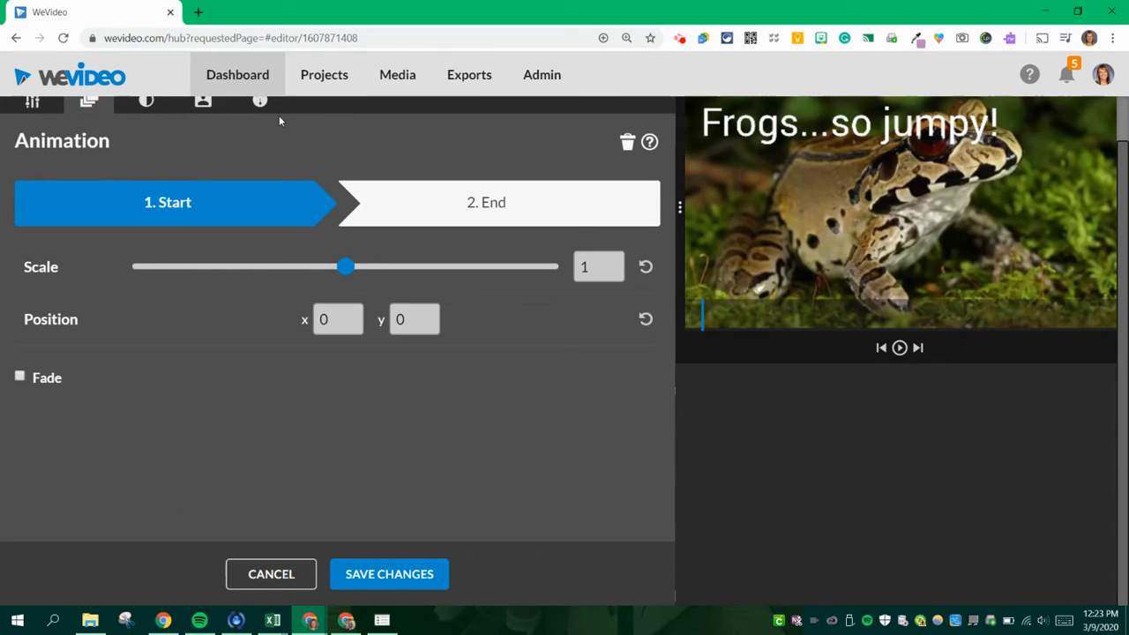
{"action": "scroll", "coordinate": [267, 169], "scroll_direction": "up", "scroll_amount": 1}
{"action": "left_click", "coordinate": [260, 148]}
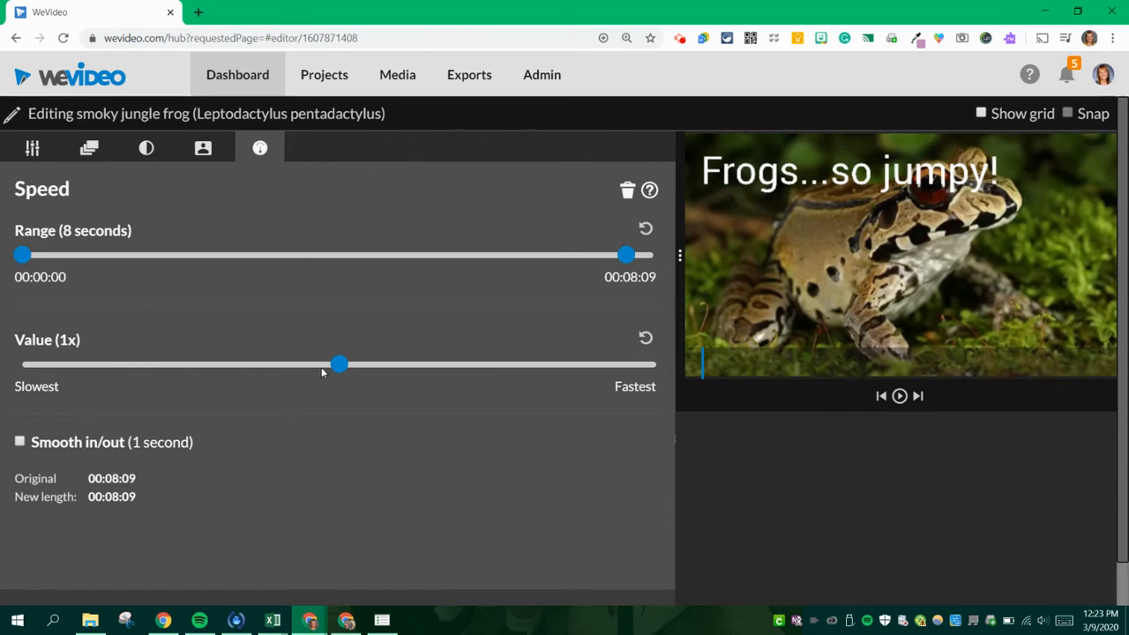
{"action": "left_click_drag", "start_coordinate": [339, 365], "coordinate": [232, 365]}
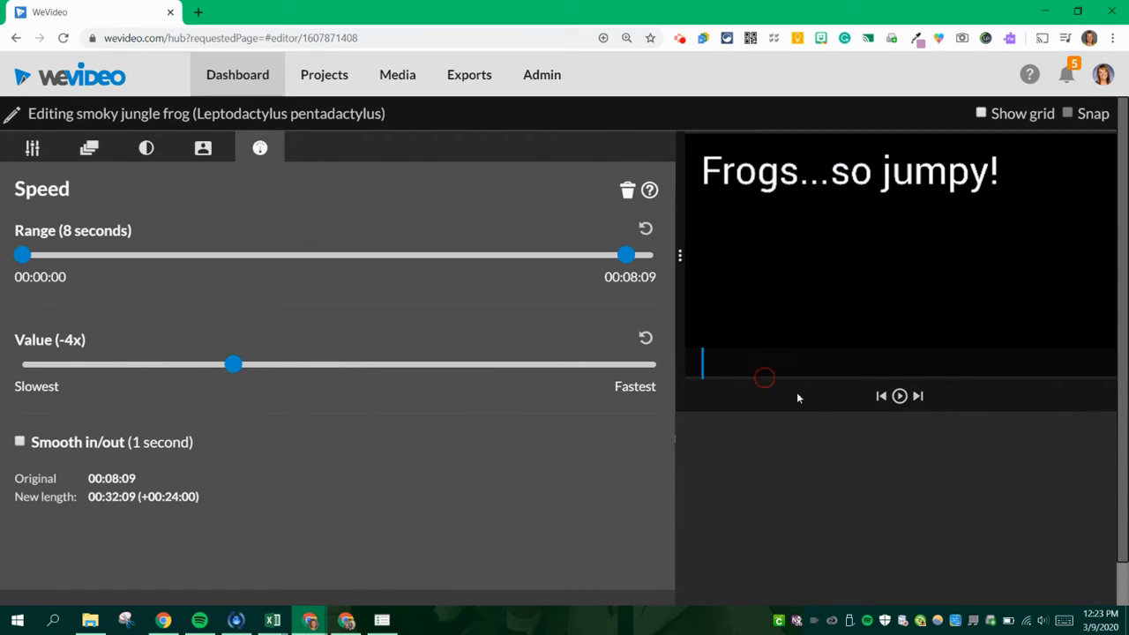
{"action": "left_click", "coordinate": [900, 397]}
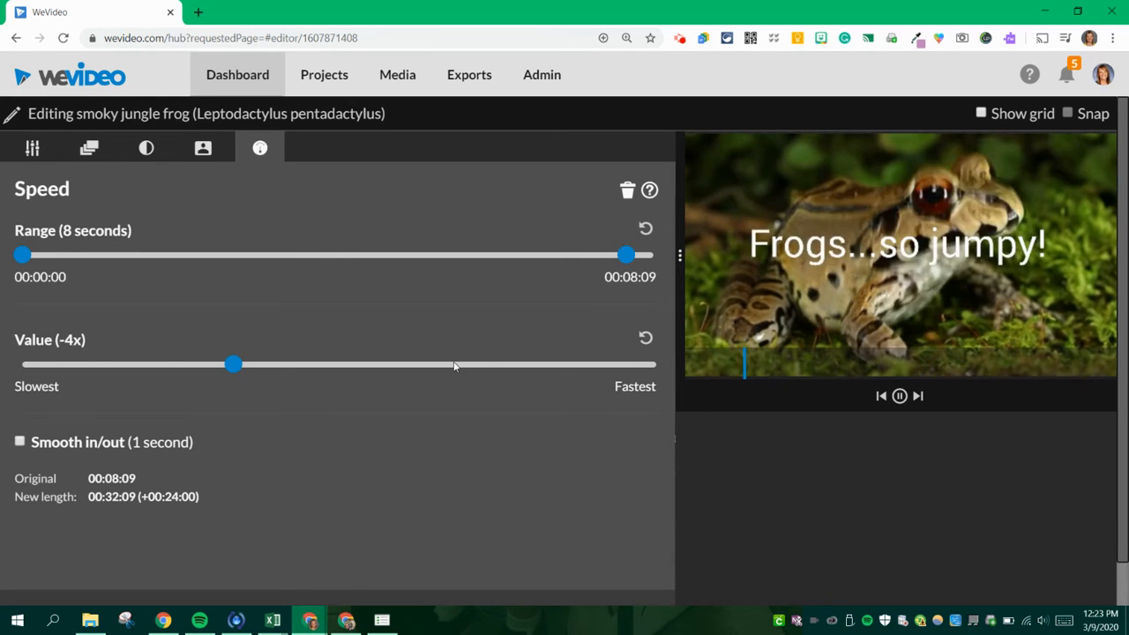
{"action": "scroll", "coordinate": [486, 534], "scroll_direction": "down", "scroll_amount": 1}
{"action": "left_click", "coordinate": [403, 574]}
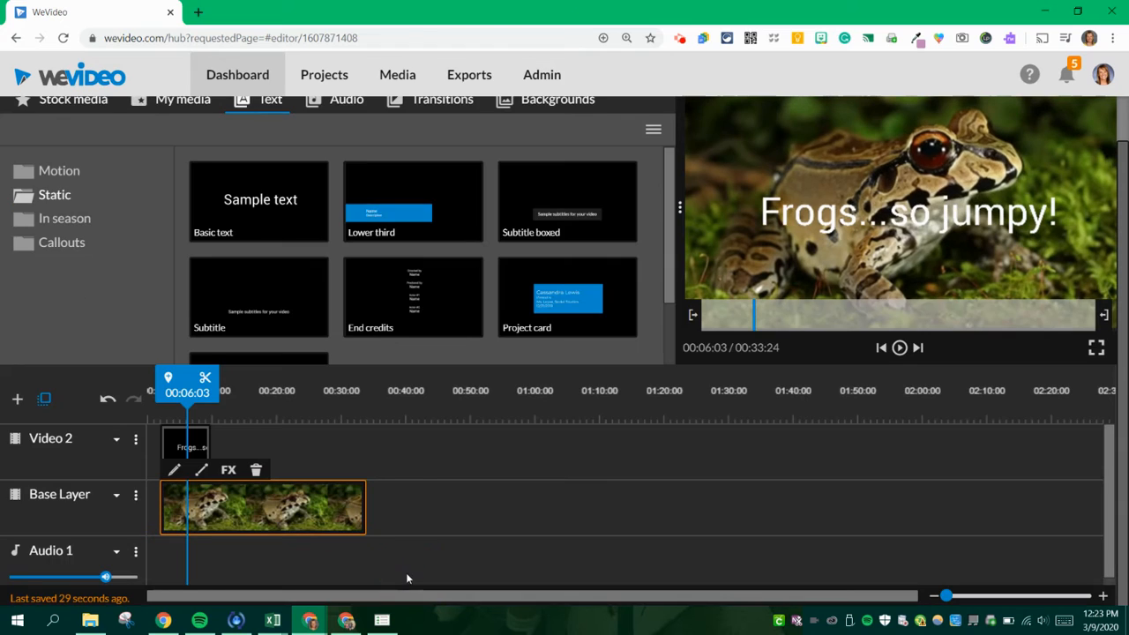
- Lengthen the title on Video 2 and trim the end of the frog clip to match it at about 00:11:10
{"action": "left_click", "coordinate": [199, 449]}
{"action": "mouse_move", "coordinate": [203, 448]}
{"action": "left_mouse_down"}
{"action": "mouse_move", "coordinate": [362, 451]}
{"action": "mouse_move", "coordinate": [202, 451]}
{"action": "mouse_move", "coordinate": [217, 451]}
{"action": "left_mouse_up"}
{"action": "left_click", "coordinate": [229, 505]}
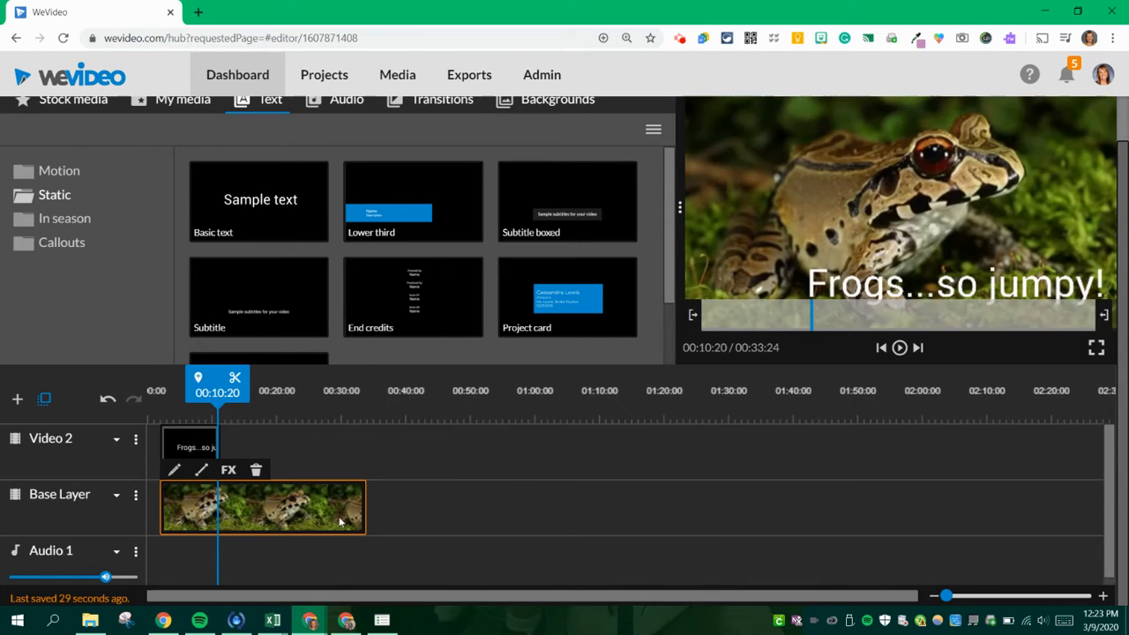
{"action": "left_click_drag", "start_coordinate": [362, 519], "coordinate": [215, 518]}
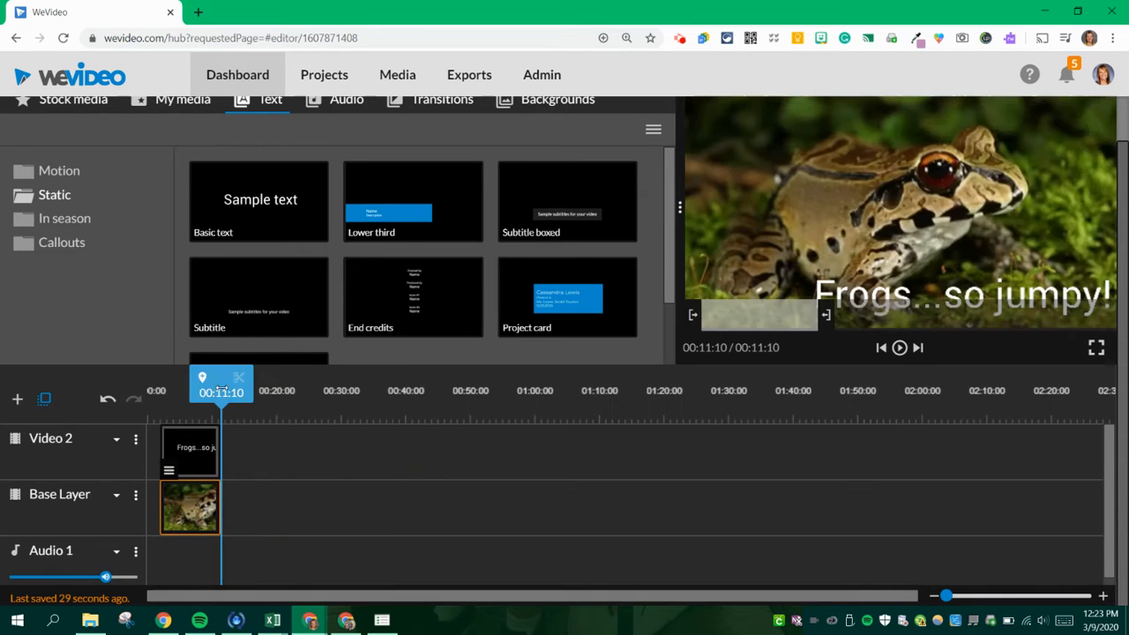
- Play back the title and slowed frog clip from about 00:02:10
{"action": "left_click_drag", "start_coordinate": [220, 388], "coordinate": [164, 393]}
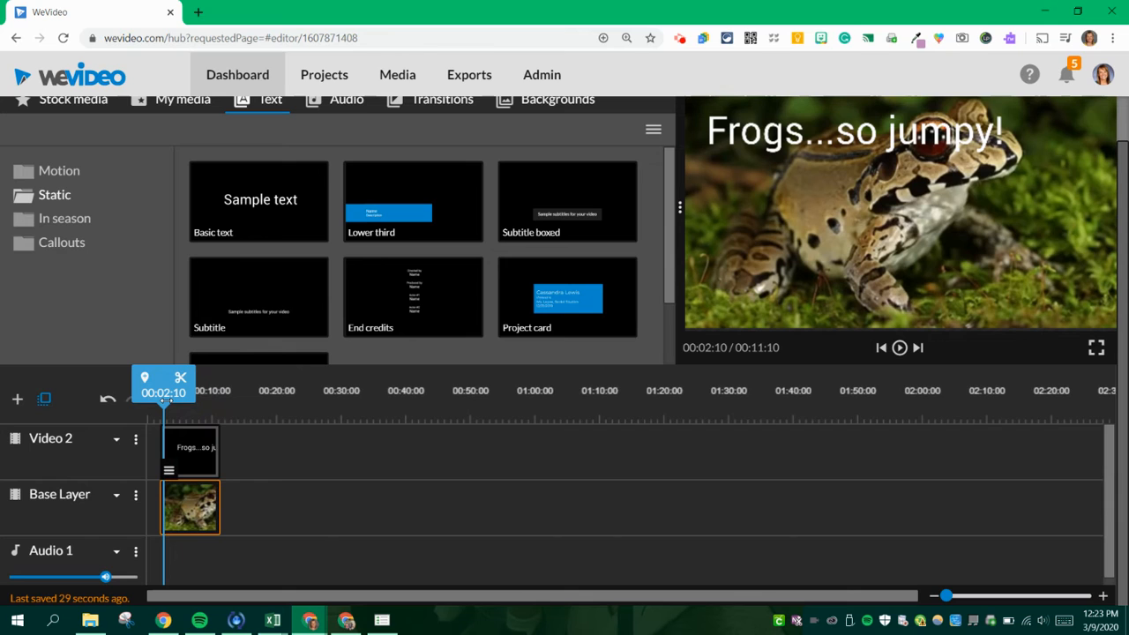
{"action": "key", "text": "space"}
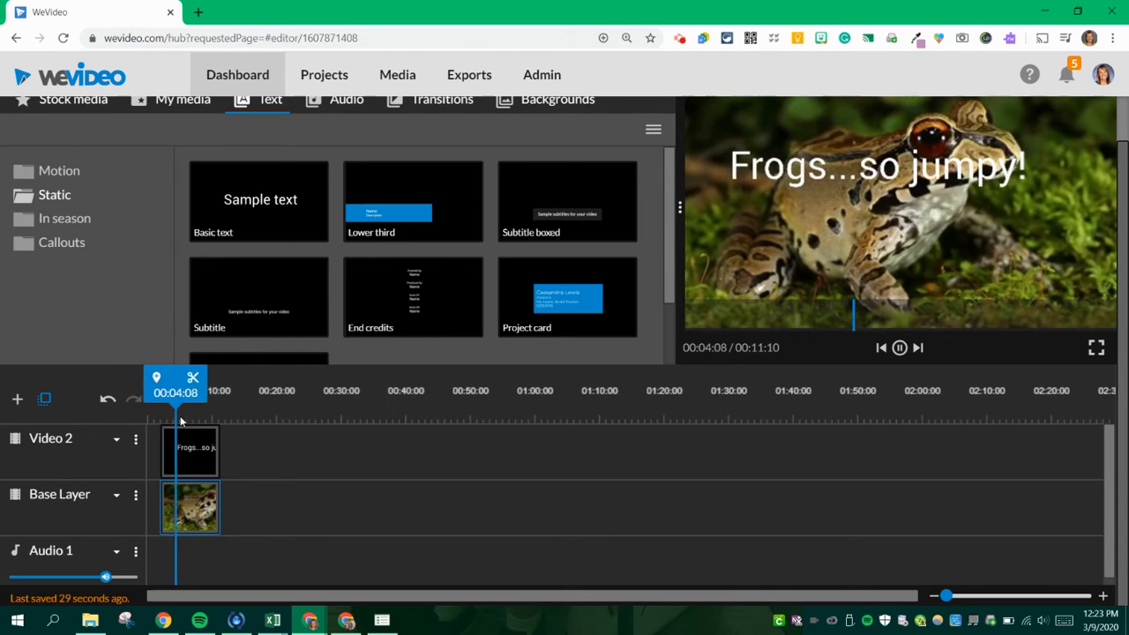
{"action": "key", "text": "space"}
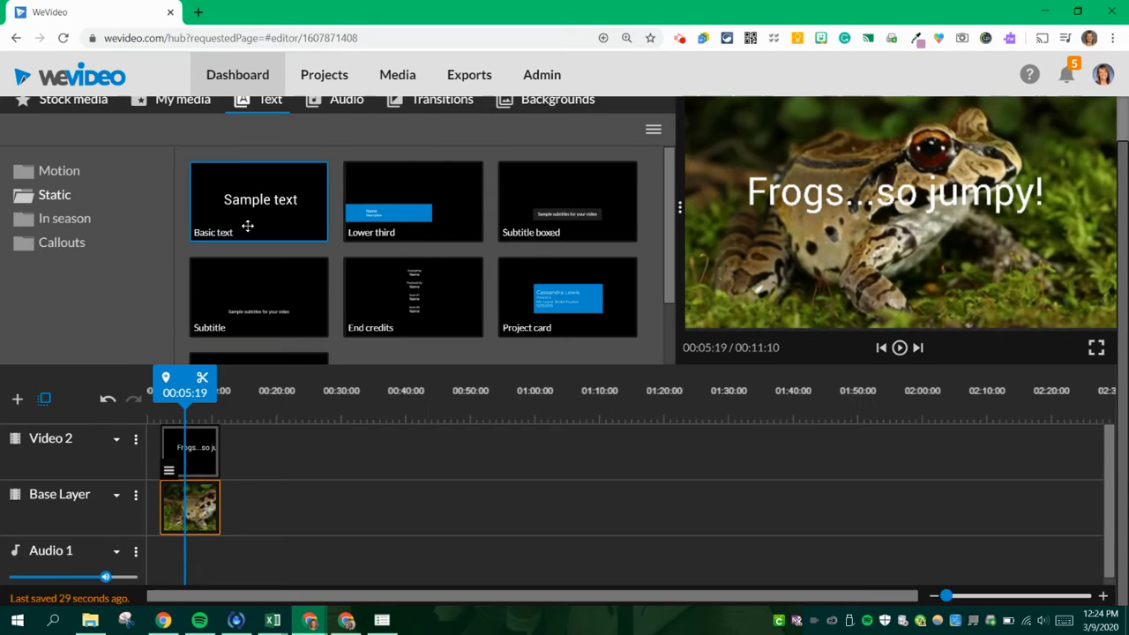
- Import the file "project dance leap ready video.mp4" from Downloads into the personal media library
{"action": "scroll", "coordinate": [133, 151], "scroll_direction": "up", "scroll_amount": 2}
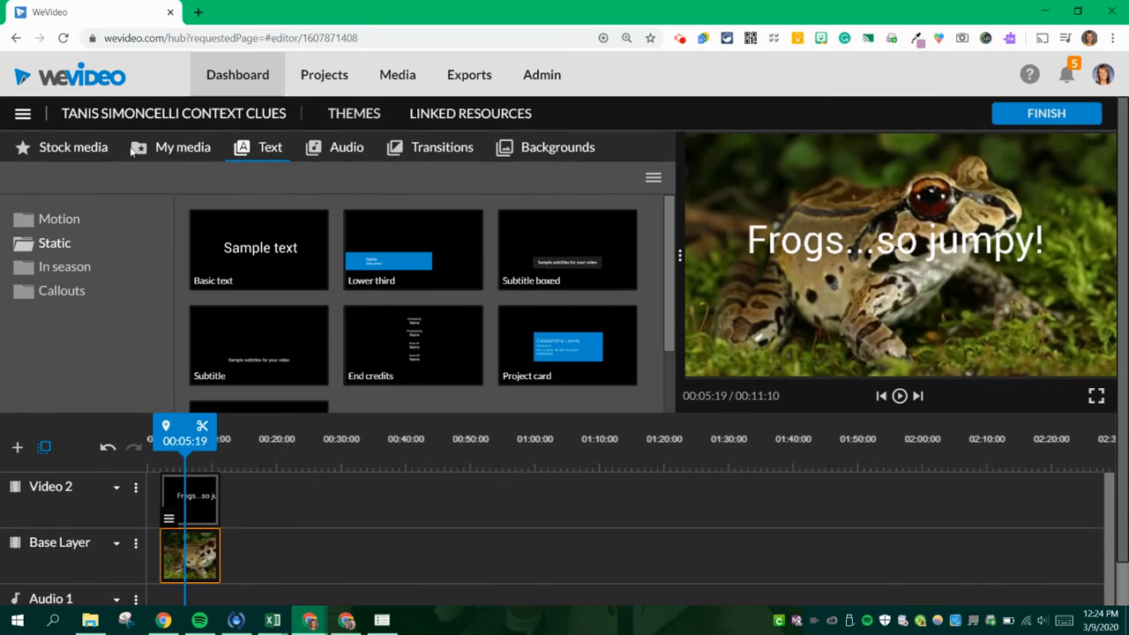
{"action": "left_click", "coordinate": [193, 154]}
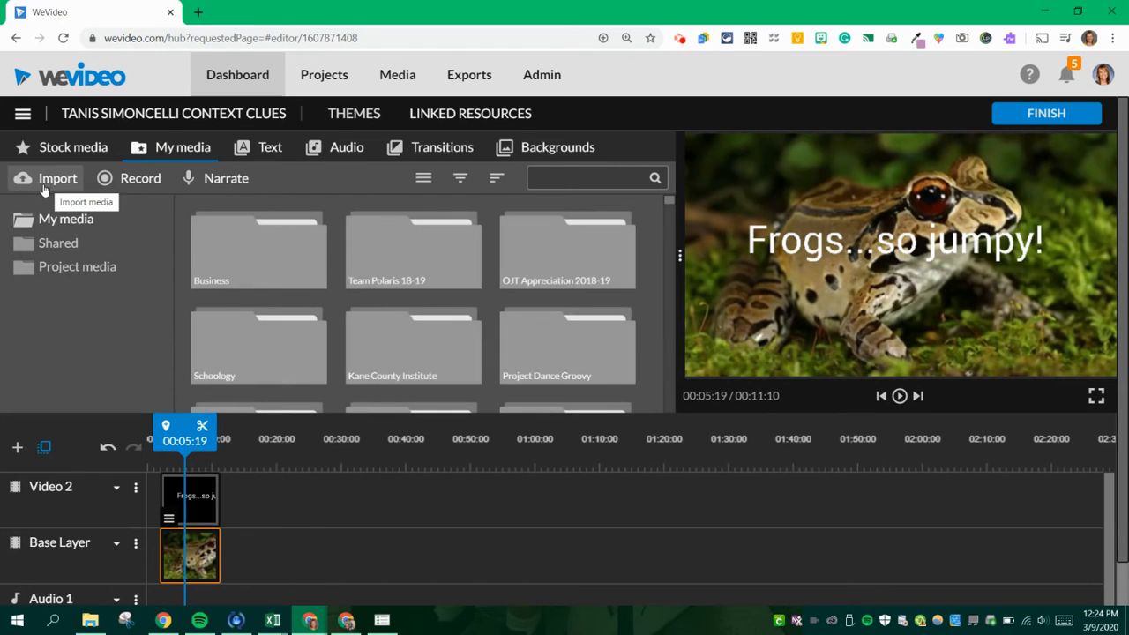
{"action": "left_click", "coordinate": [44, 185]}
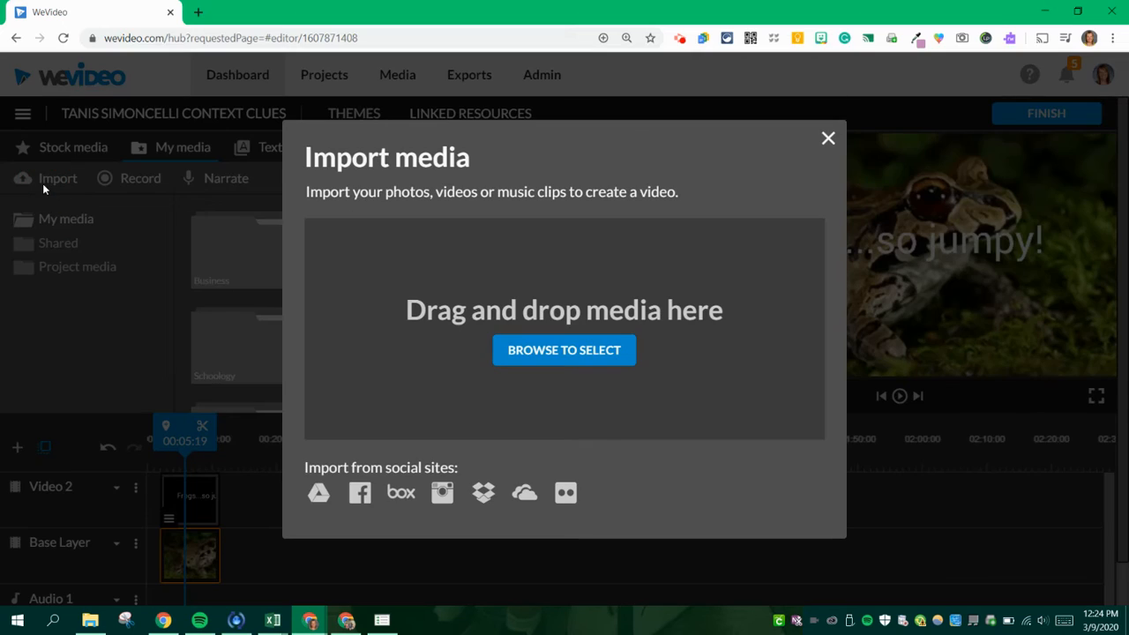
{"action": "left_click", "coordinate": [532, 352]}
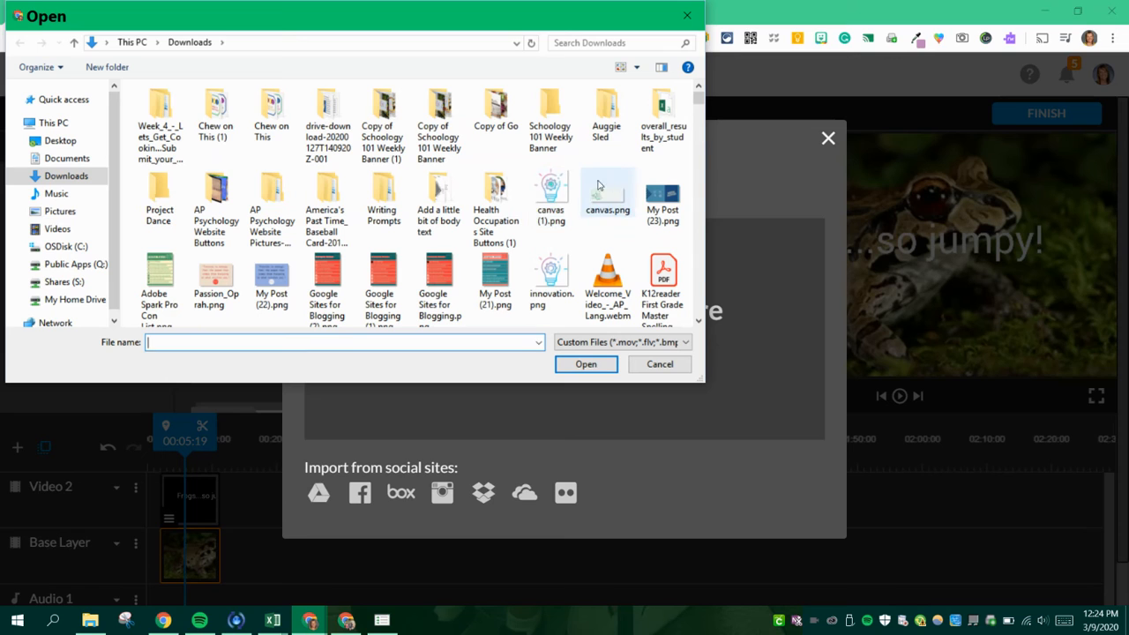
{"action": "scroll", "coordinate": [547, 216], "scroll_direction": "down", "scroll_amount": 1}
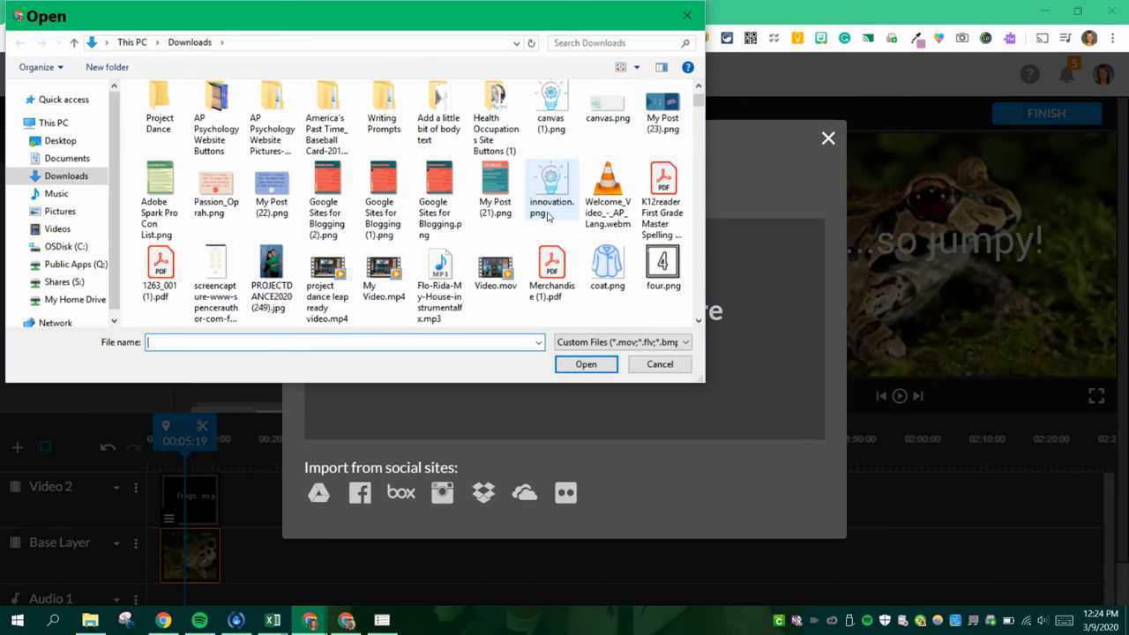
{"action": "scroll", "coordinate": [547, 217], "scroll_direction": "down", "scroll_amount": 2}
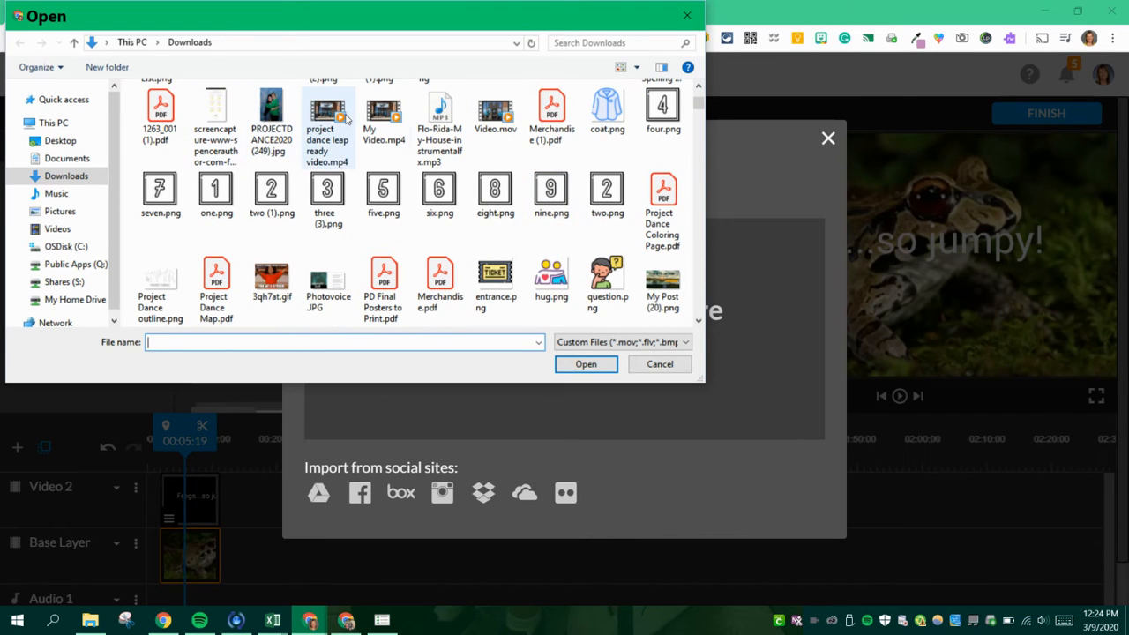
{"action": "left_click", "coordinate": [312, 117]}
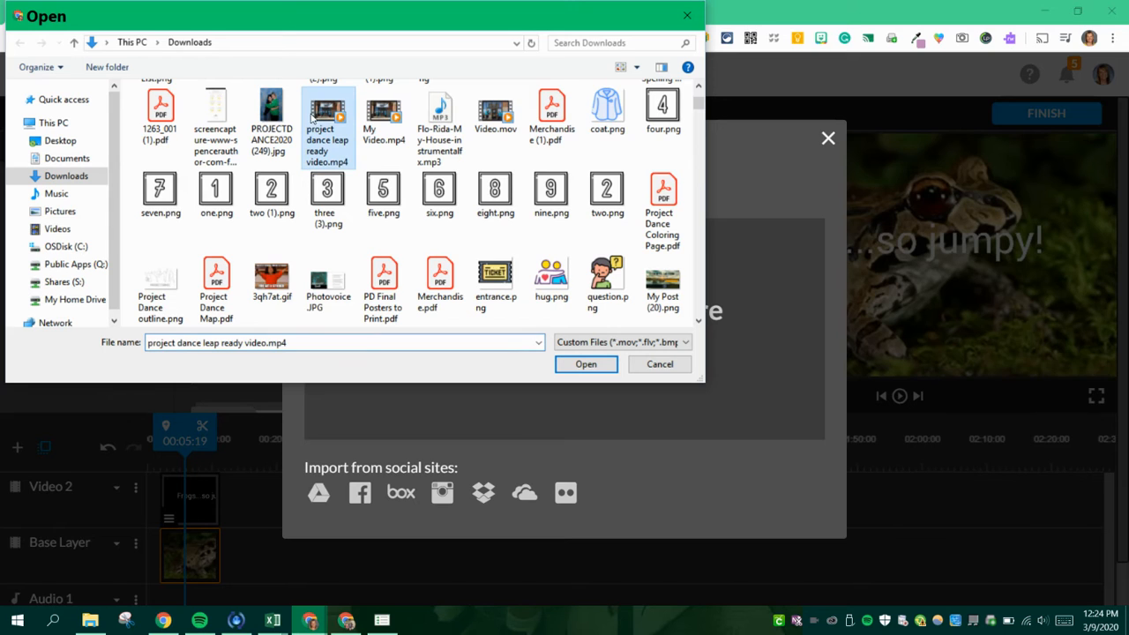
{"action": "left_click", "coordinate": [586, 365]}
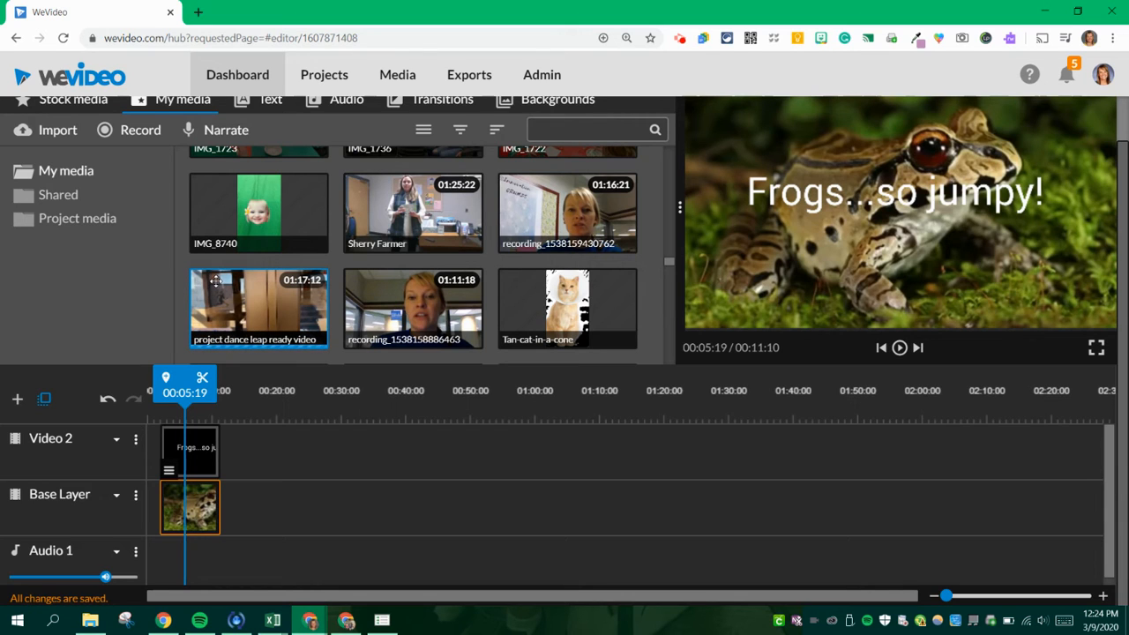
- Place the project dance leap ready video directly after the frog clip on the Base Layer, trimmed from its start to about 00:24:10 long
{"action": "left_click_drag", "start_coordinate": [215, 280], "coordinate": [247, 498]}
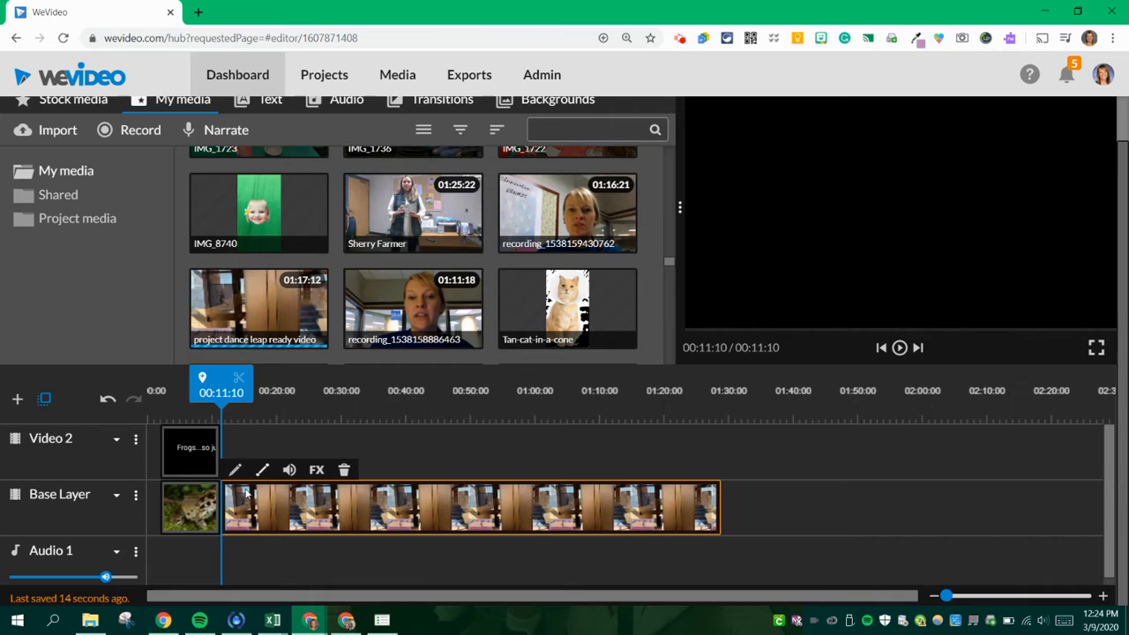
{"action": "left_click_drag", "start_coordinate": [276, 512], "coordinate": [565, 505]}
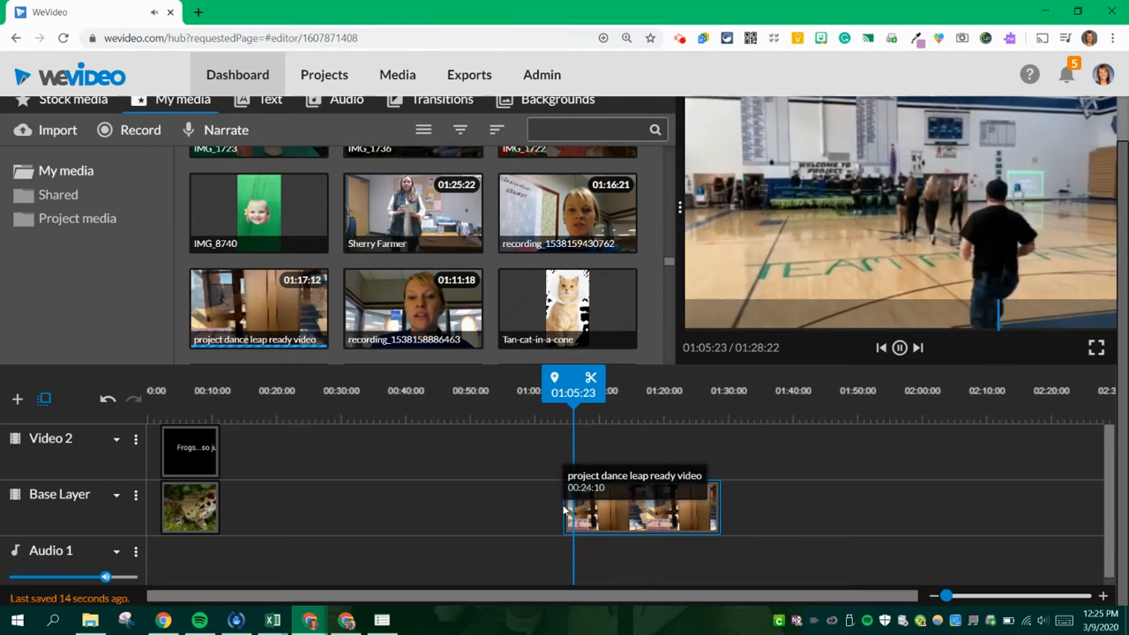
{"action": "left_click", "coordinate": [562, 505]}
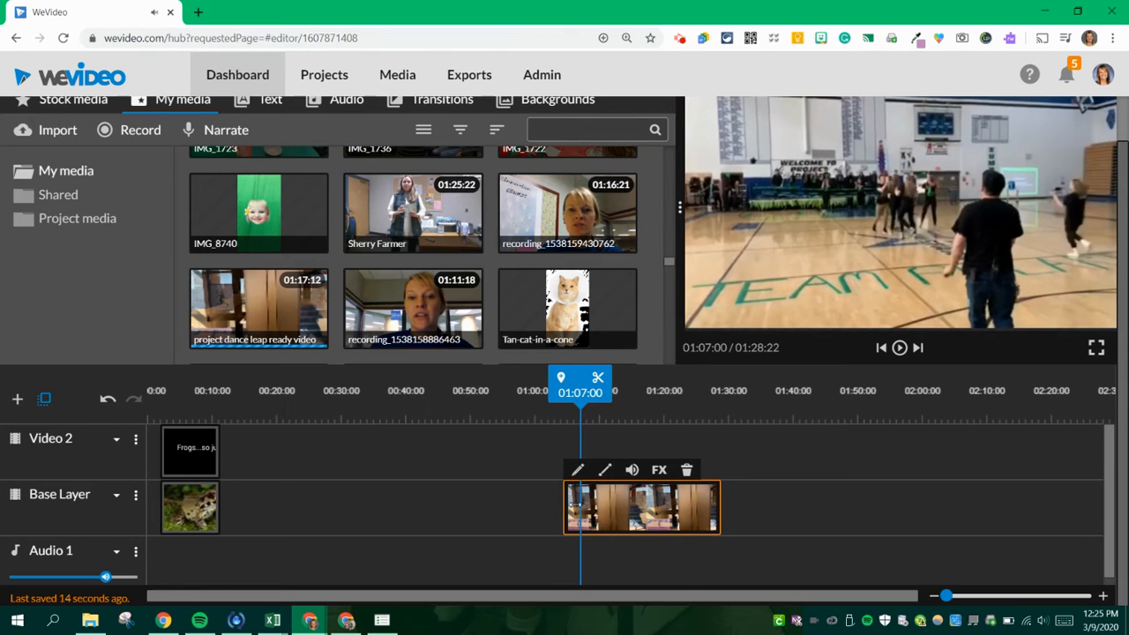
{"action": "left_click_drag", "start_coordinate": [617, 507], "coordinate": [277, 504]}
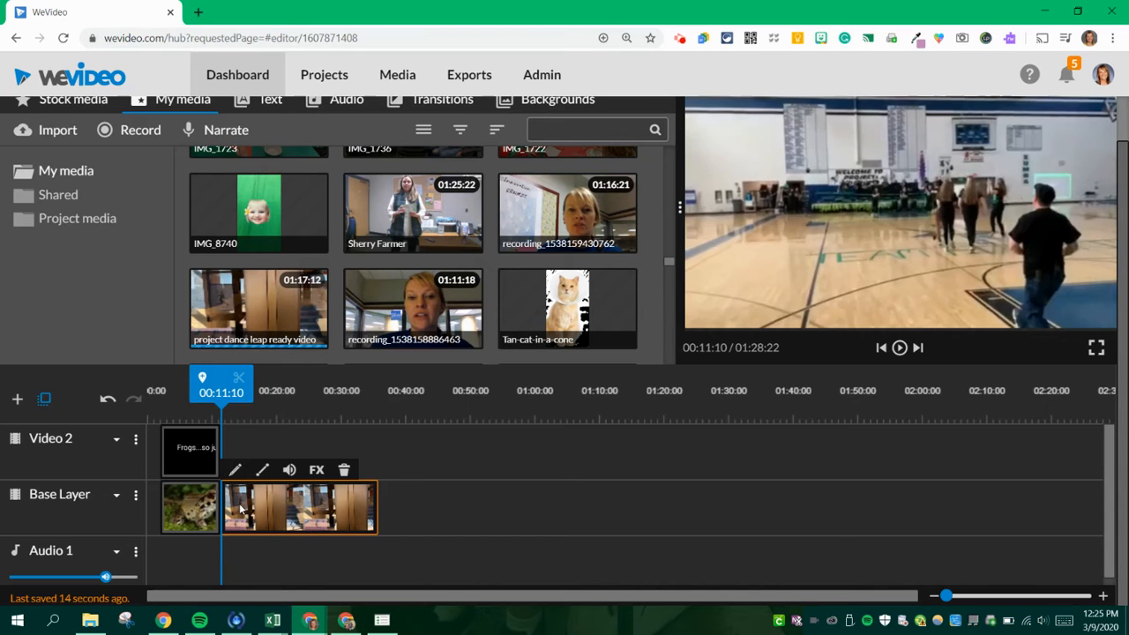
- Turn off the sound of the project dance clip on the Base Layer
{"action": "left_click", "coordinate": [288, 471]}
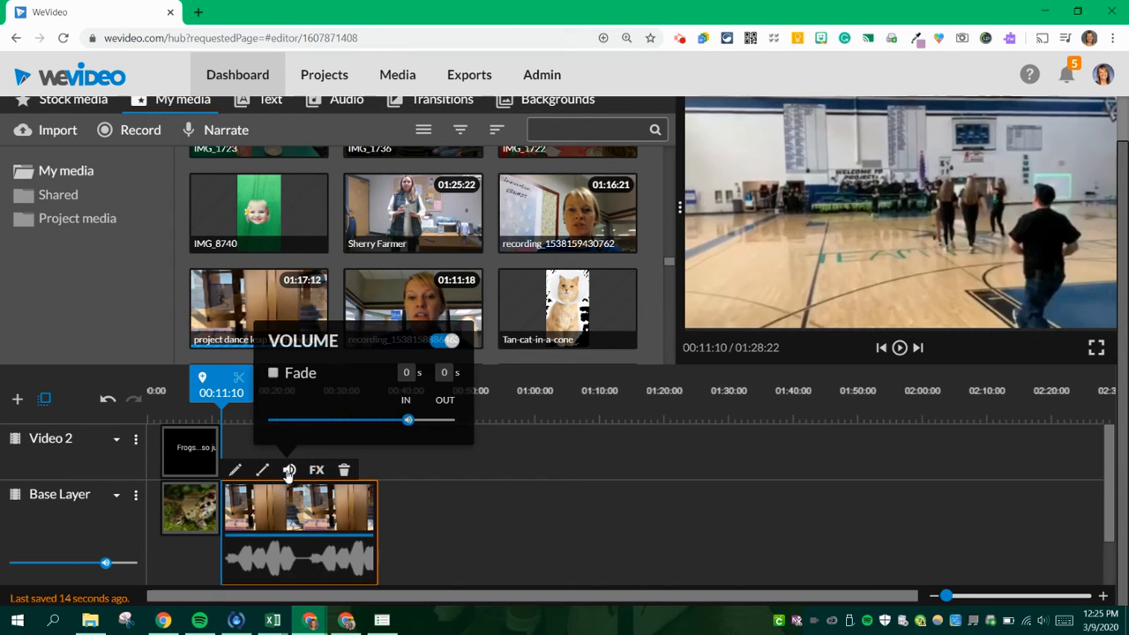
{"action": "mouse_move", "coordinate": [409, 416]}
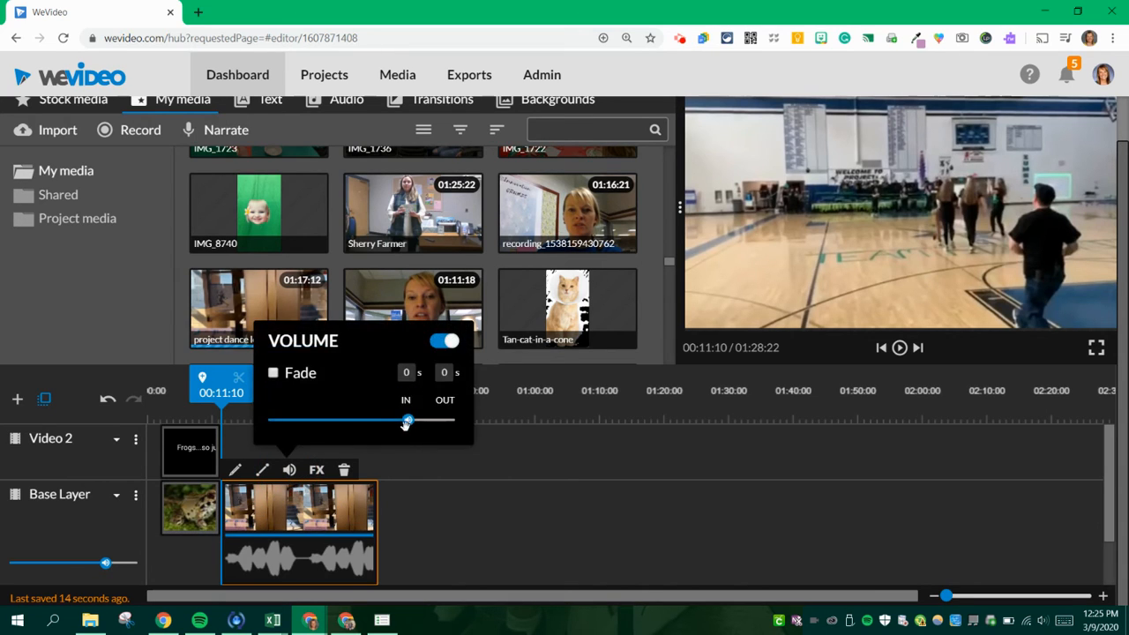
{"action": "left_click", "coordinate": [442, 345]}
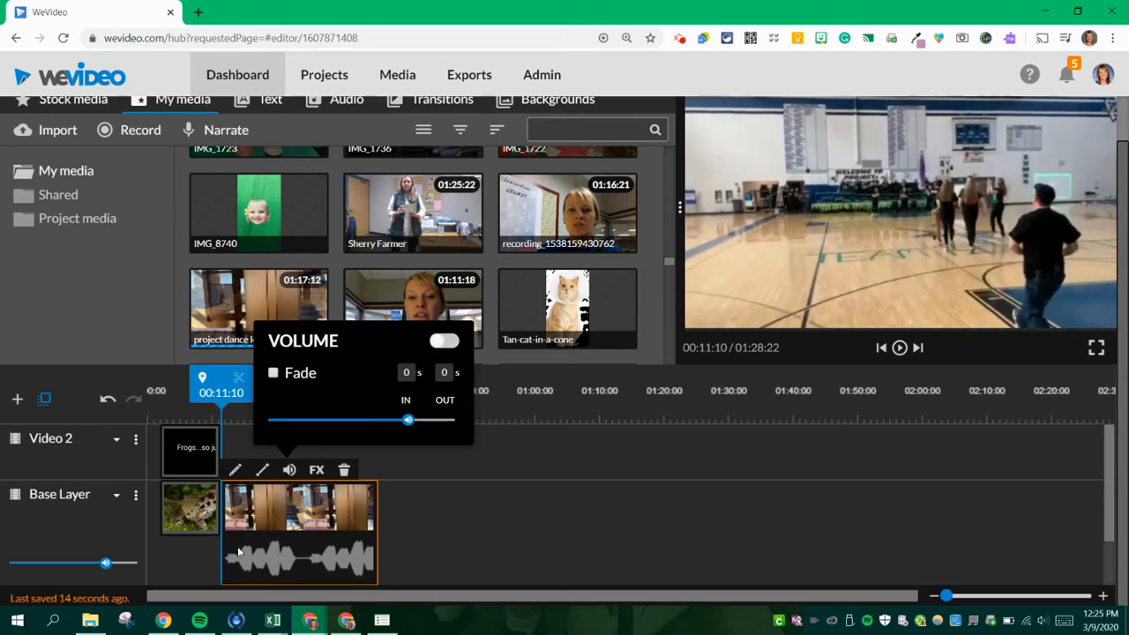
{"action": "left_click", "coordinate": [428, 503]}
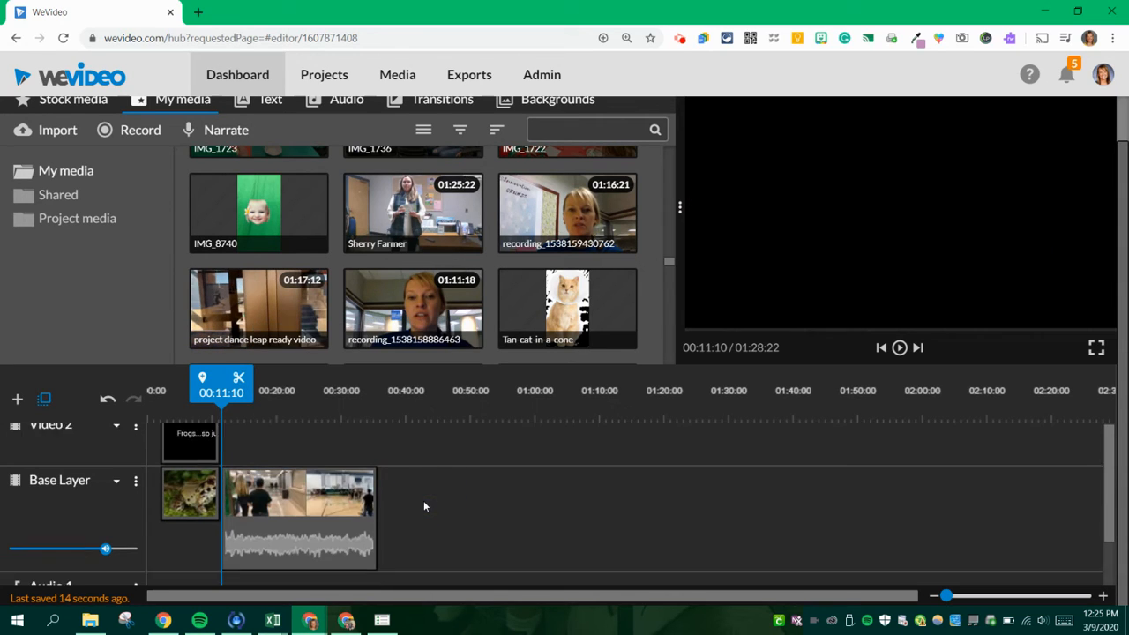
- Search the stock media for "jumpy" and limit the results to audio
{"action": "scroll", "coordinate": [424, 506], "scroll_direction": "down", "scroll_amount": 1}
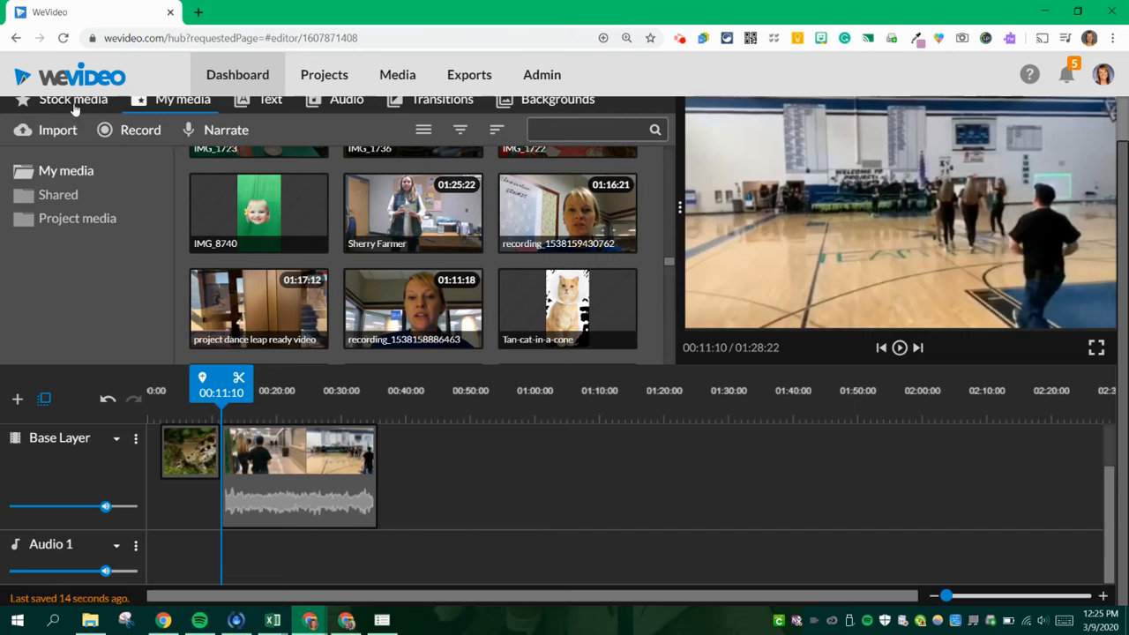
{"action": "scroll", "coordinate": [167, 219], "scroll_direction": "up", "scroll_amount": 1}
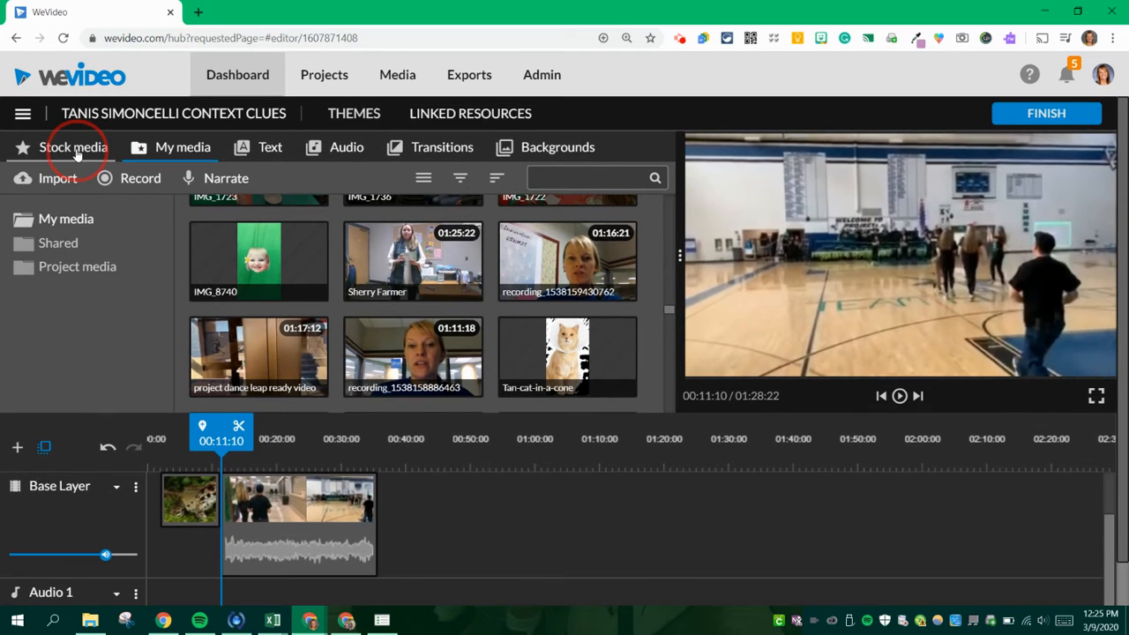
{"action": "left_click", "coordinate": [77, 151]}
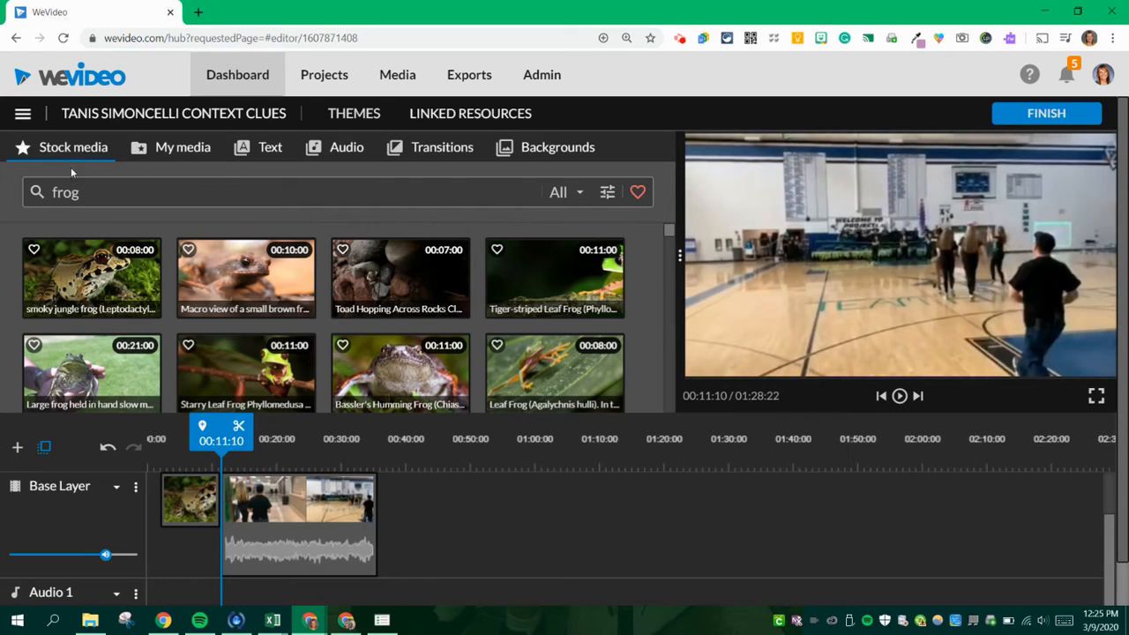
{"action": "double_click", "coordinate": [64, 192]}
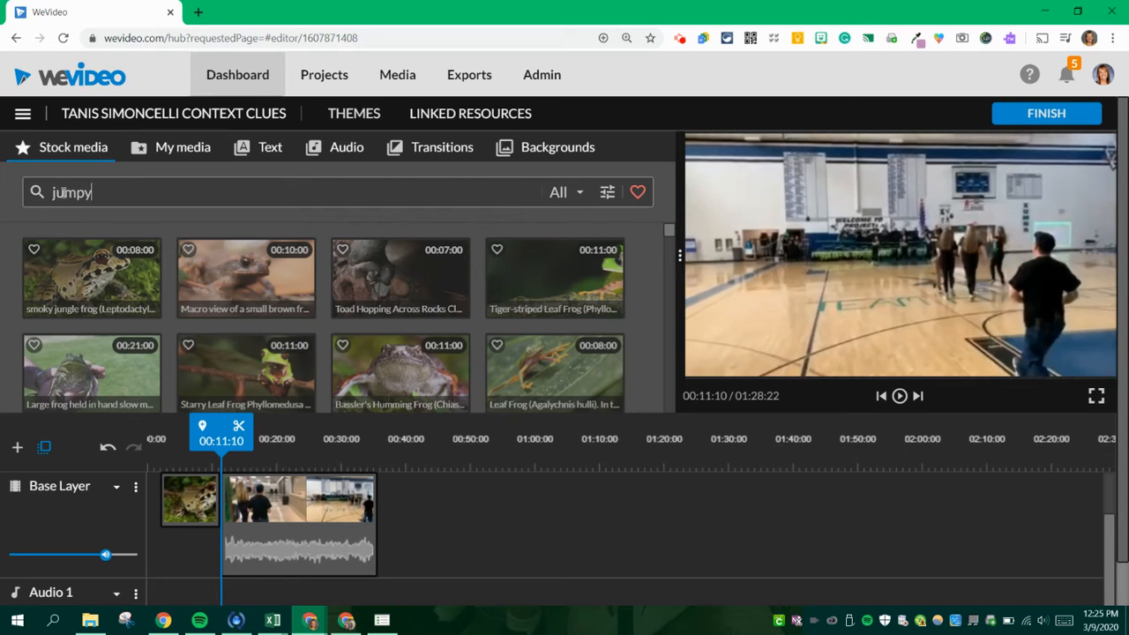
{"action": "key", "text": "Return"}
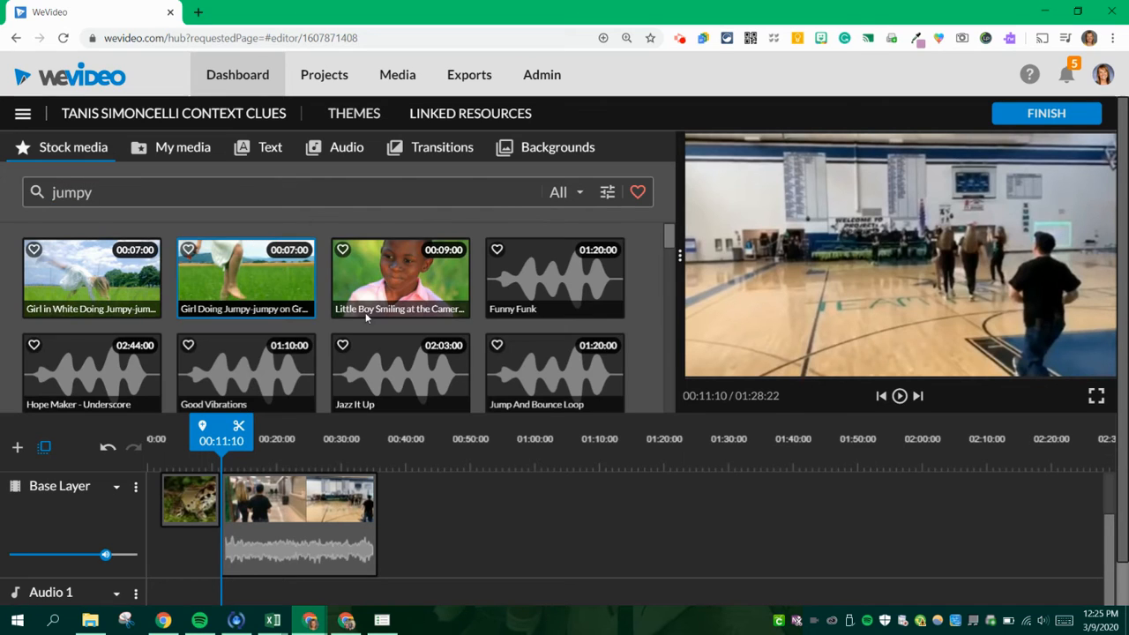
{"action": "left_click", "coordinate": [579, 195]}
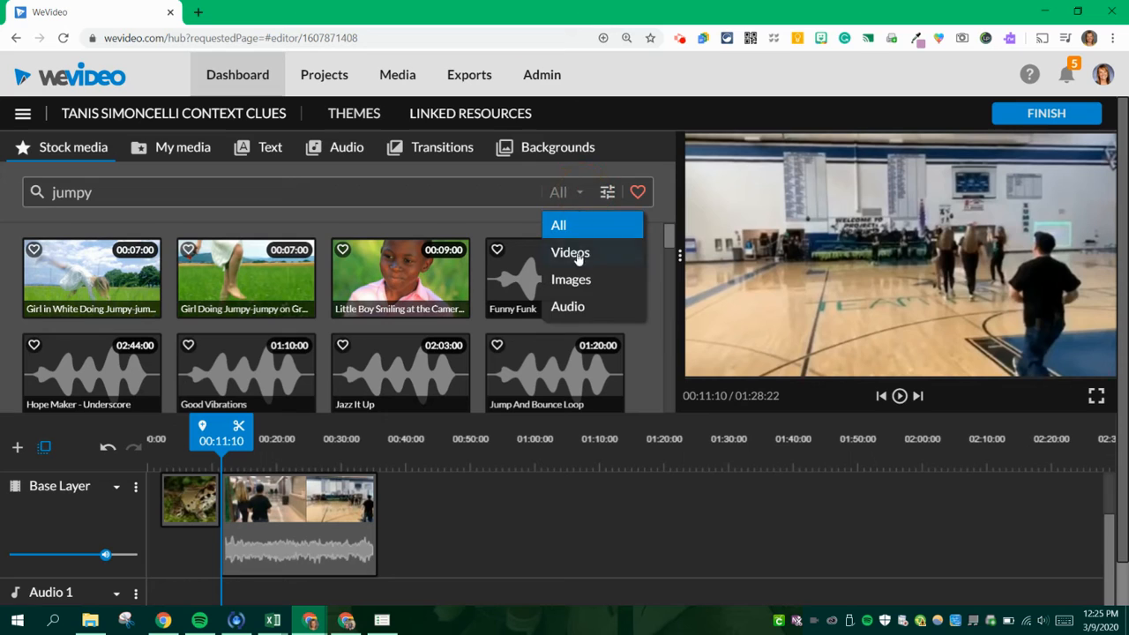
{"action": "left_click", "coordinate": [569, 307]}
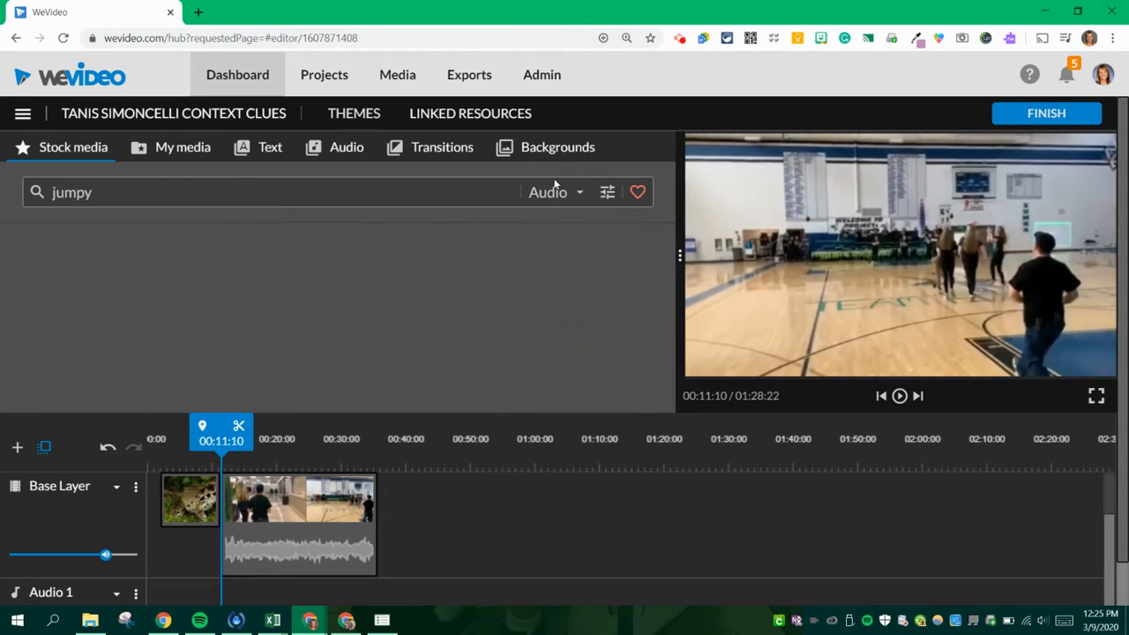
{"action": "left_click", "coordinate": [557, 194]}
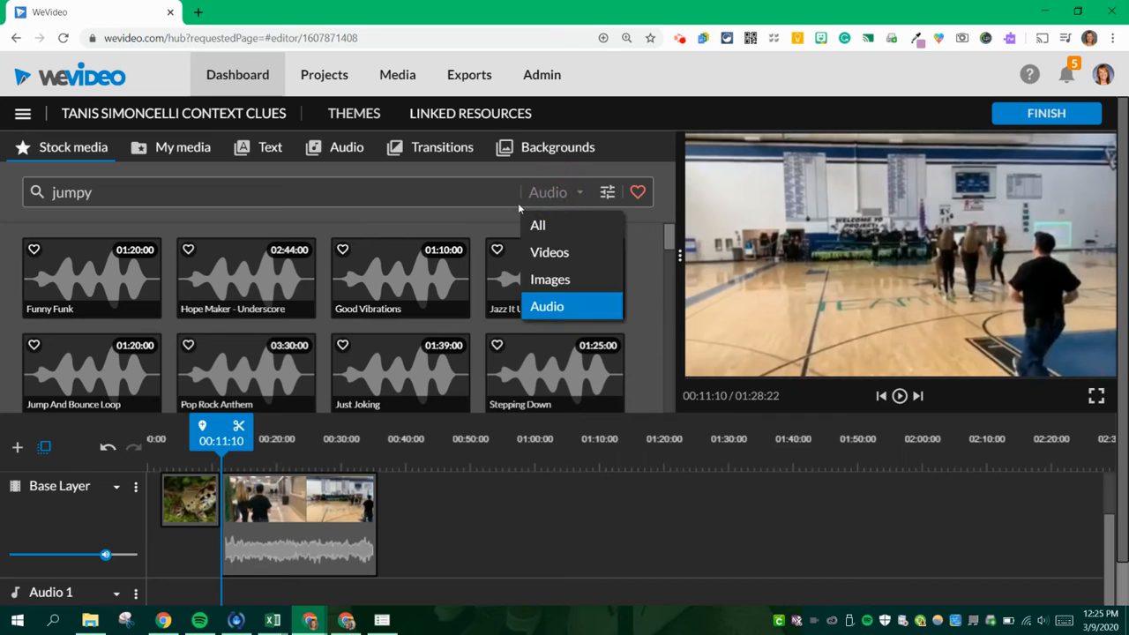
- Keep the stock media results limited to audio and preview the Good Vibrations, Just Joking and Funny Funk tracks
{"action": "left_click", "coordinate": [553, 305]}
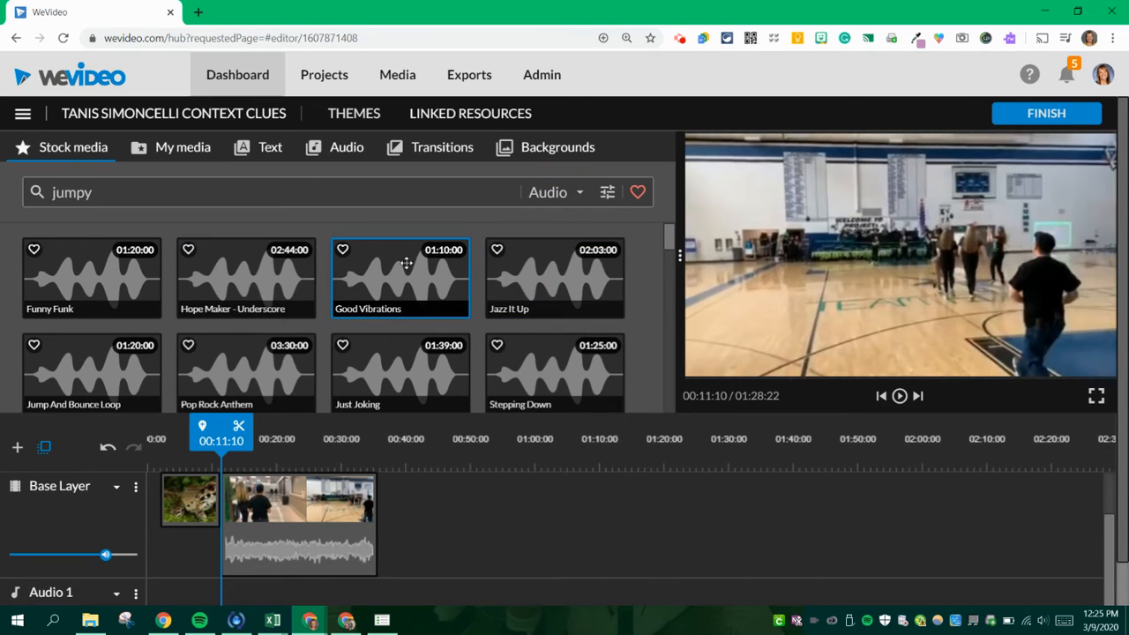
{"action": "left_click", "coordinate": [370, 278]}
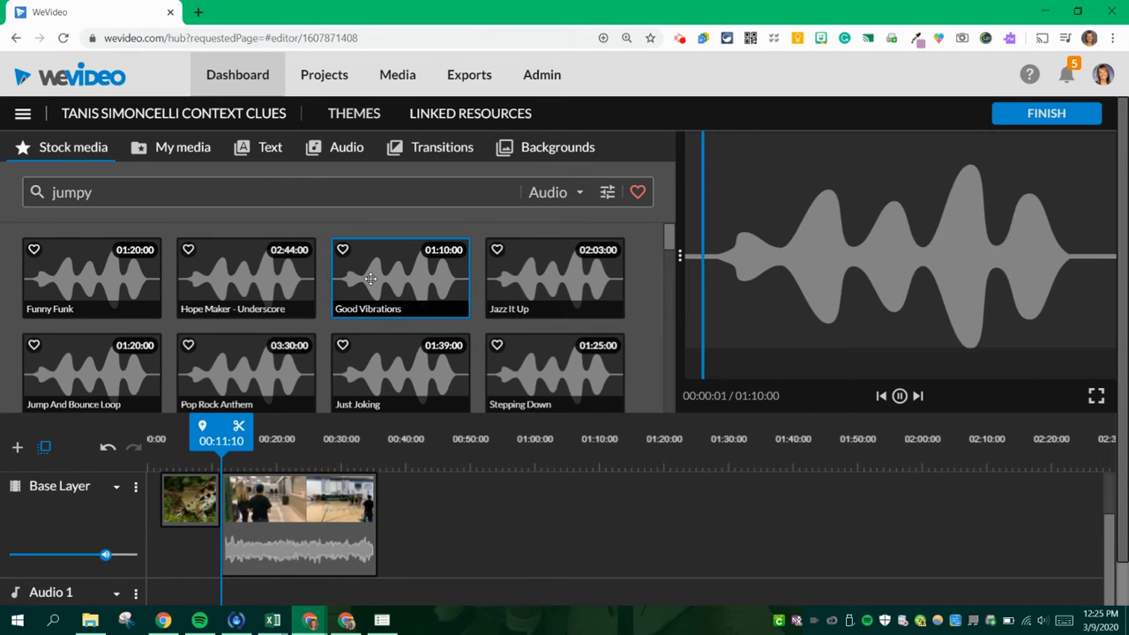
{"action": "left_click", "coordinate": [368, 356]}
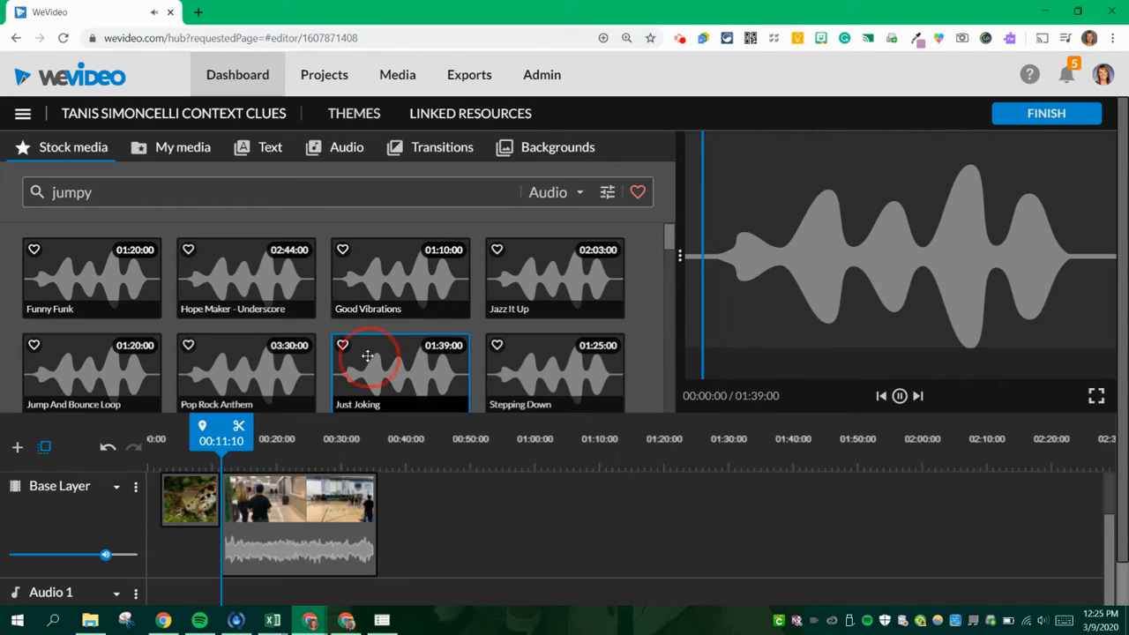
{"action": "left_click", "coordinate": [78, 287]}
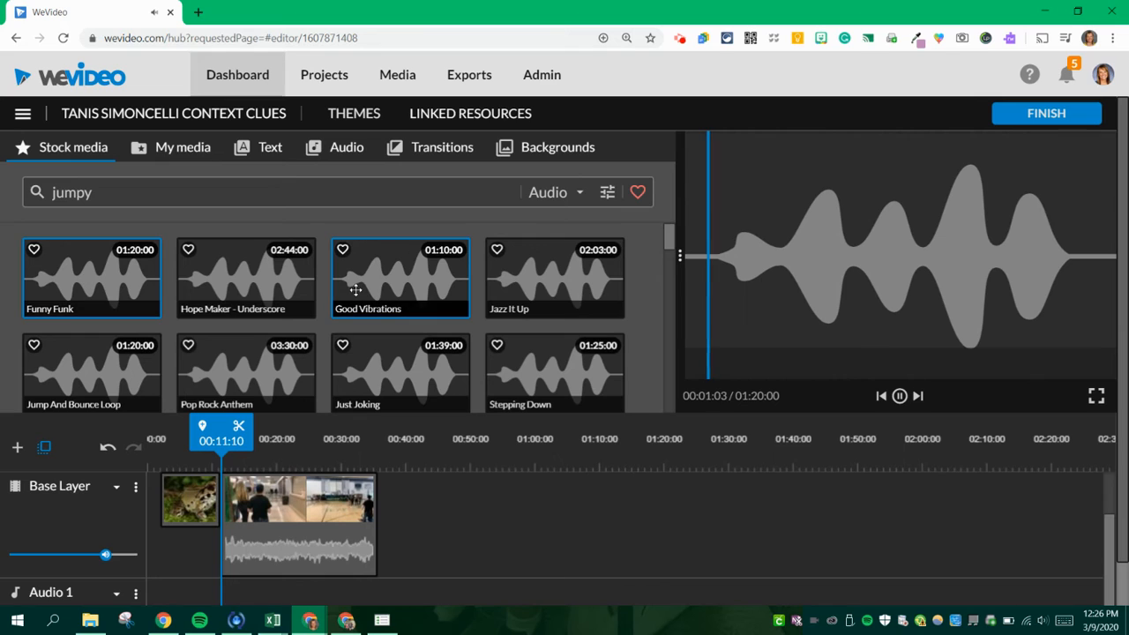
{"action": "left_click", "coordinate": [376, 367]}
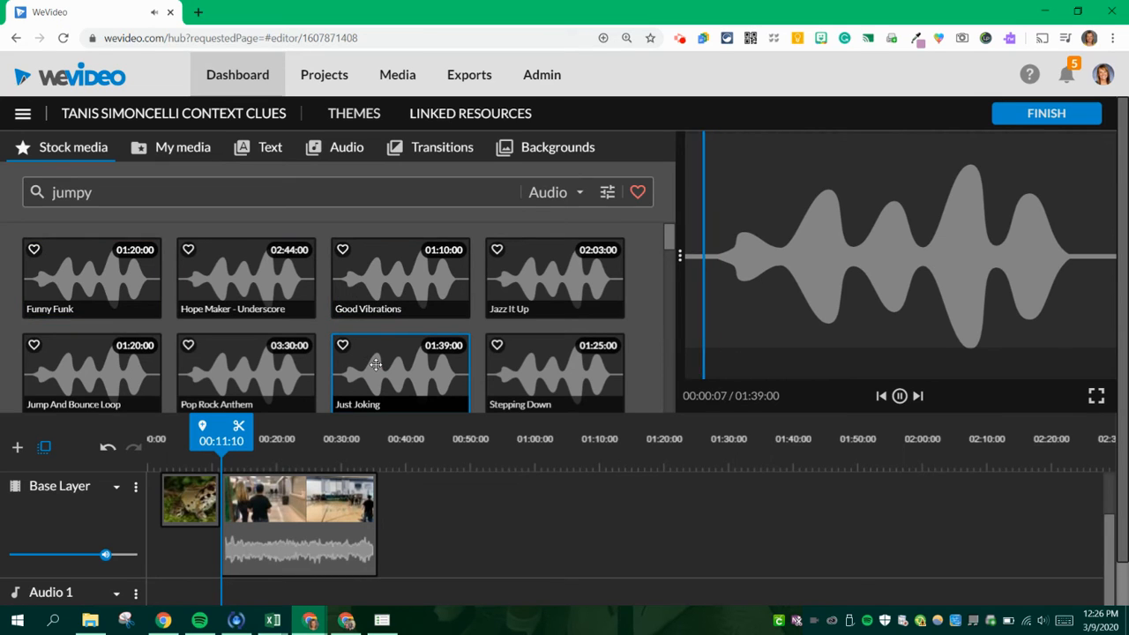
- Place the Just Joking track at the start of Audio 1 and trim its end so it lasts about 8 seconds
{"action": "left_click_drag", "start_coordinate": [376, 367], "coordinate": [170, 601]}
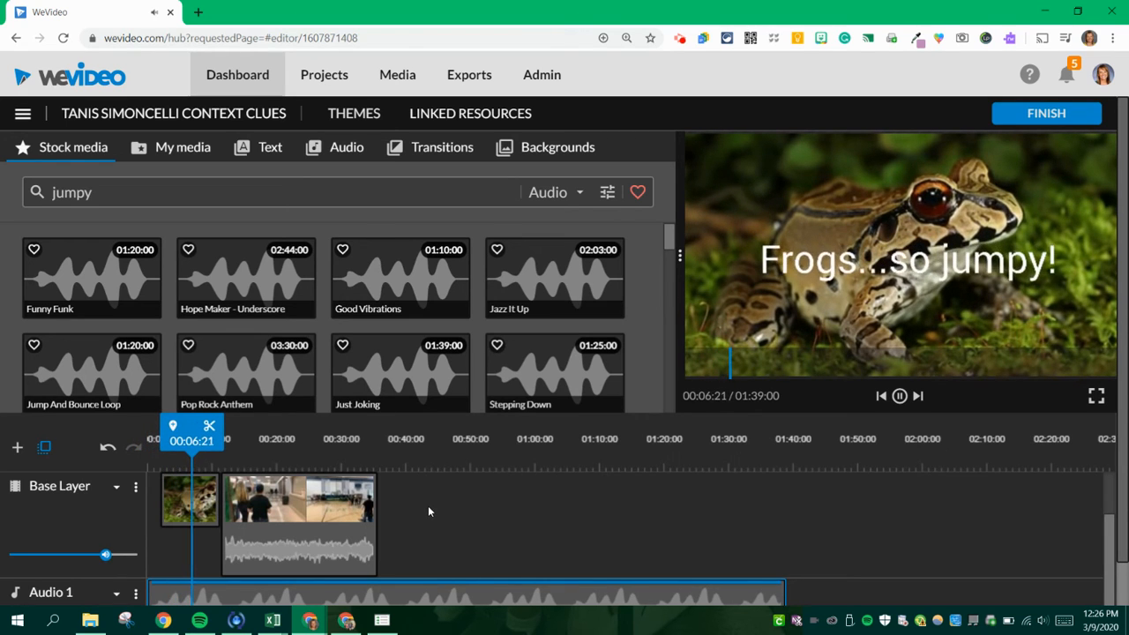
{"action": "key", "text": "space"}
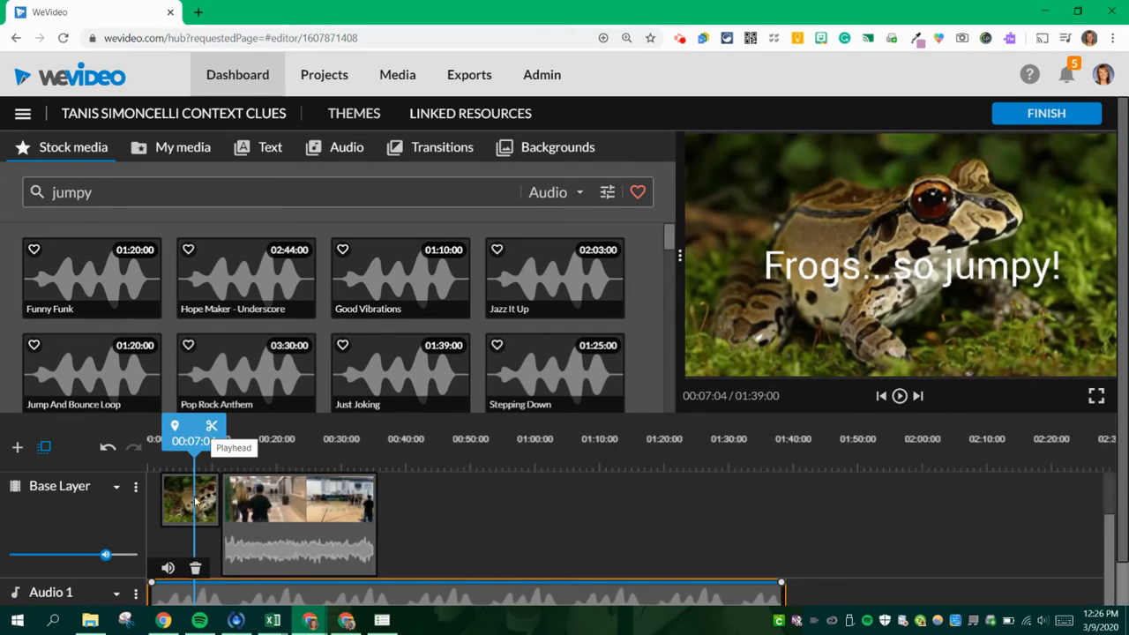
{"action": "left_click_drag", "start_coordinate": [782, 586], "coordinate": [198, 587]}
{"action": "left_click", "coordinate": [200, 438]}
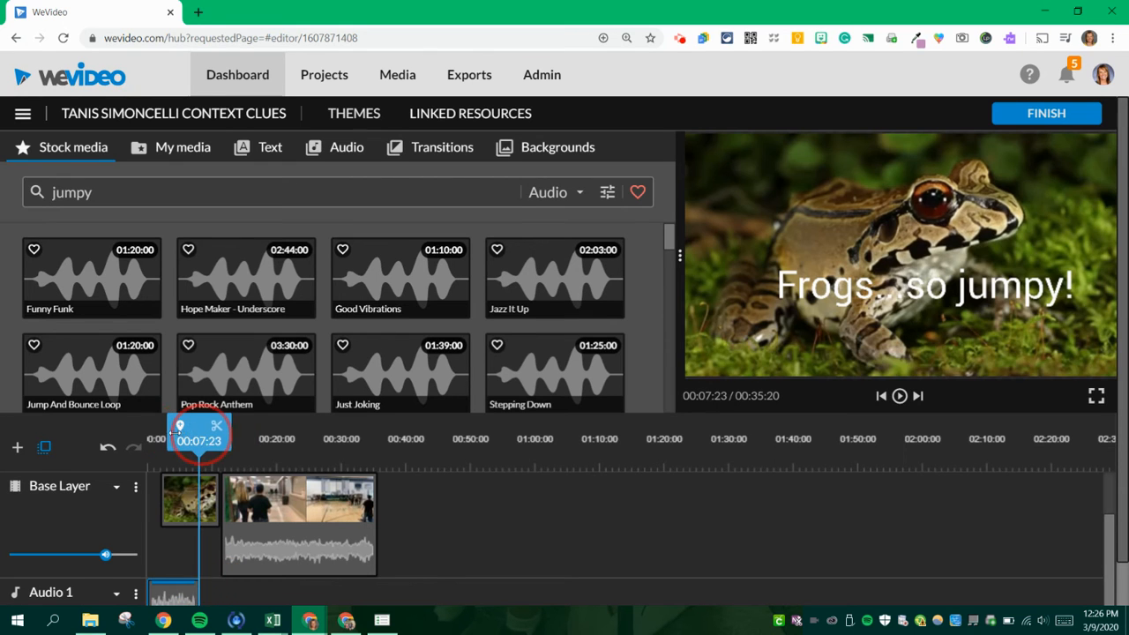
- Split the Just Joking clip on Audio 1 at 00:06:23 and delete the piece after the cut
{"action": "left_click_drag", "start_coordinate": [174, 433], "coordinate": [157, 437]}
{"action": "key", "text": "space"}
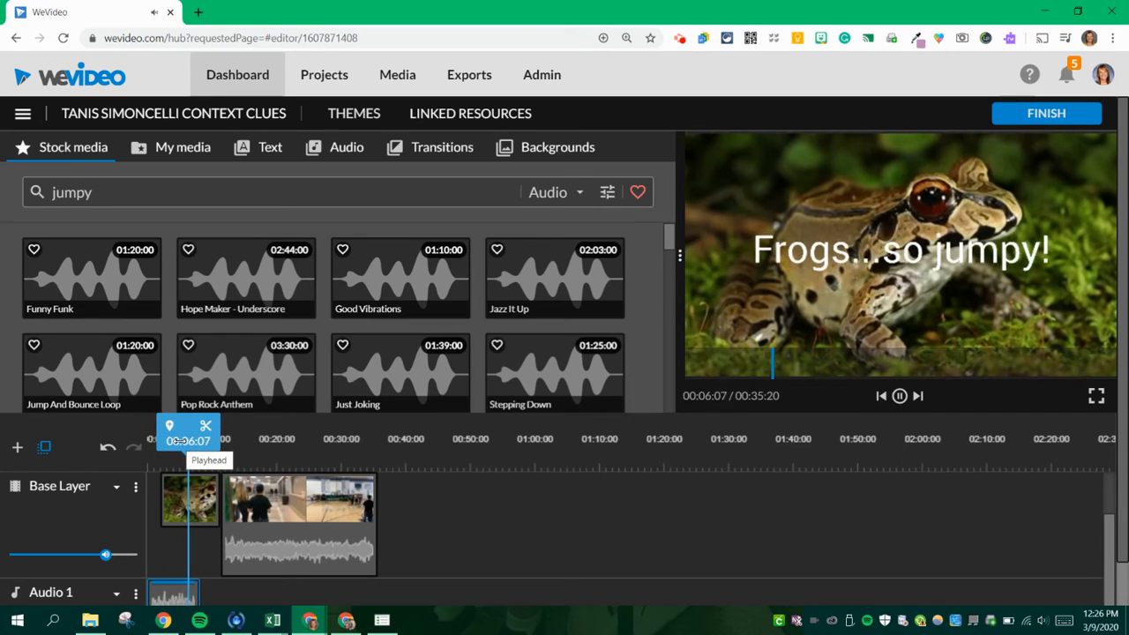
{"action": "key", "text": "space"}
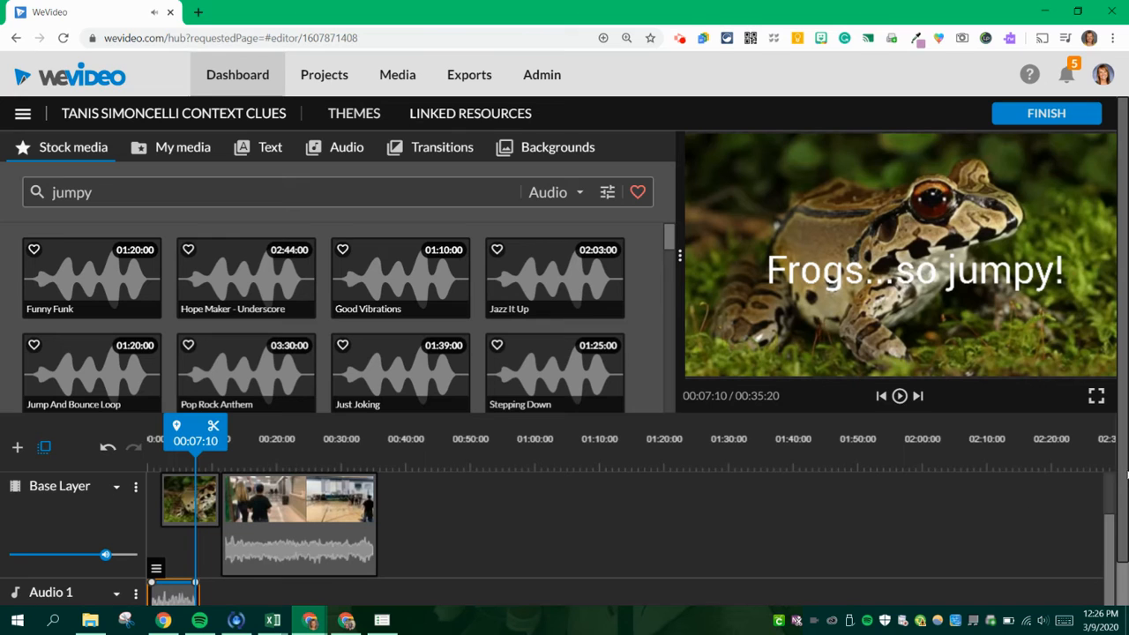
{"action": "scroll", "coordinate": [1112, 480], "scroll_direction": "down", "scroll_amount": 1}
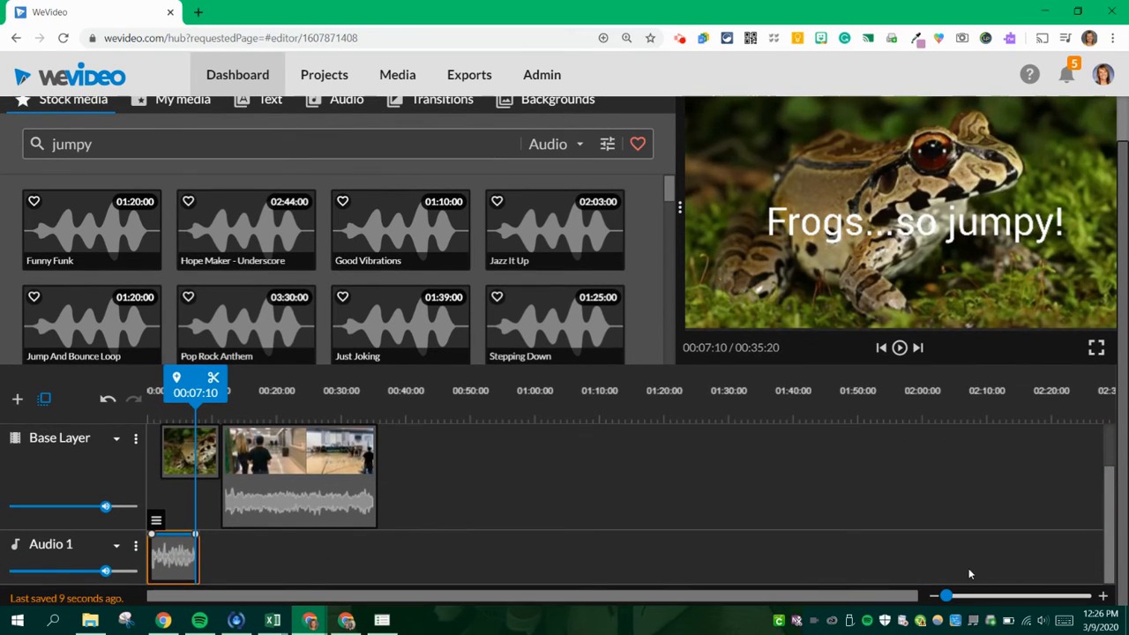
{"action": "left_click_drag", "start_coordinate": [944, 596], "coordinate": [957, 596]}
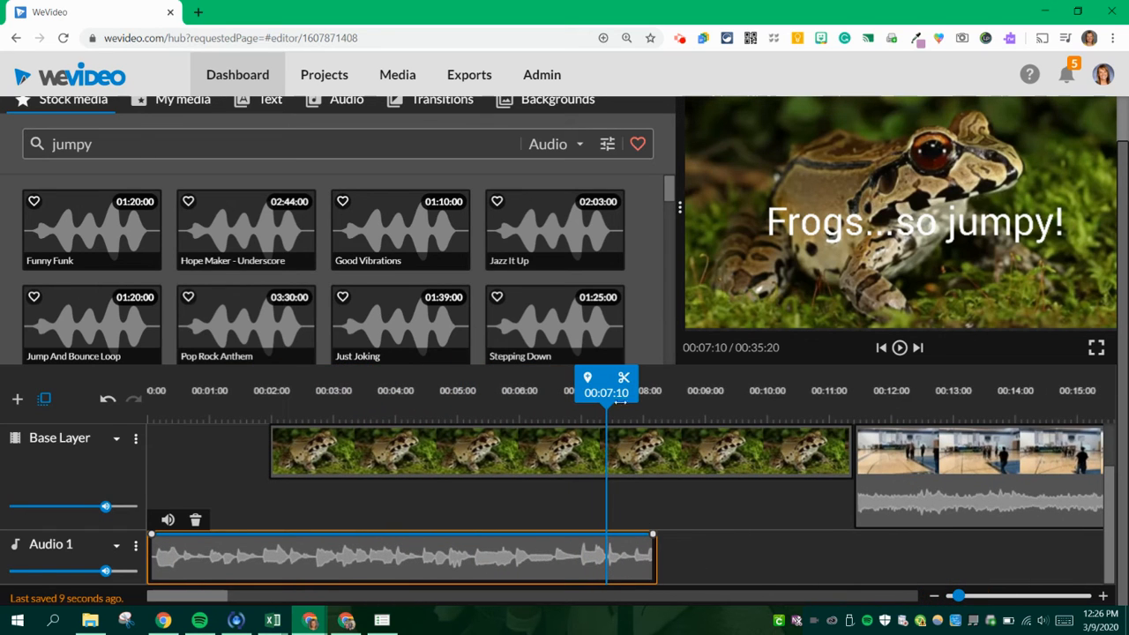
{"action": "left_click_drag", "start_coordinate": [619, 401], "coordinate": [497, 402]}
{"action": "key", "text": "space"}
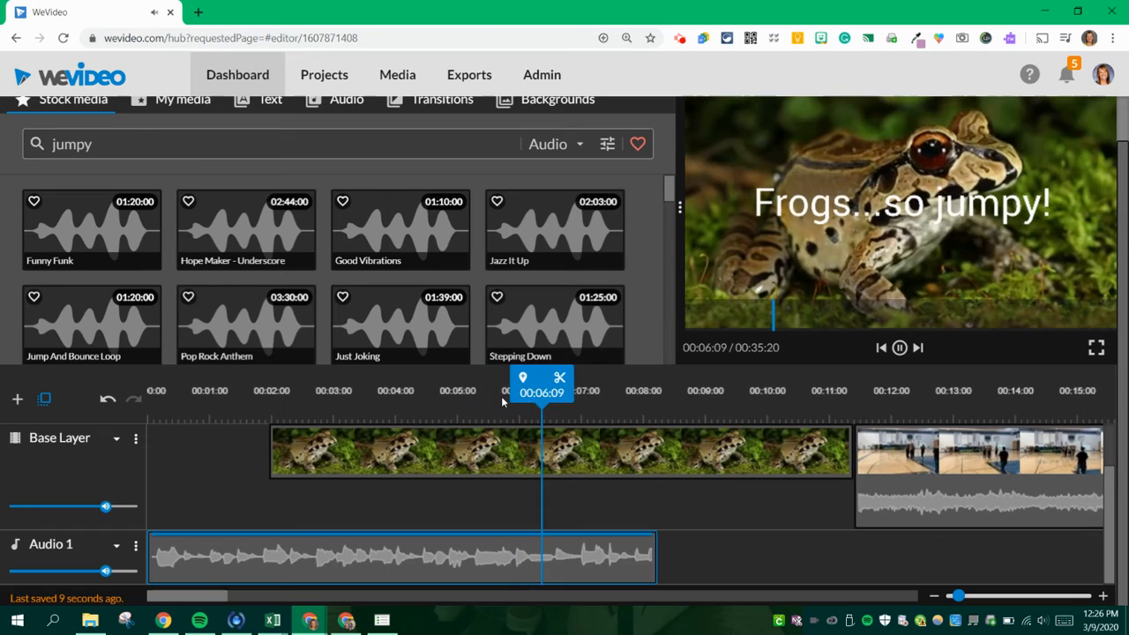
{"action": "key", "text": "space"}
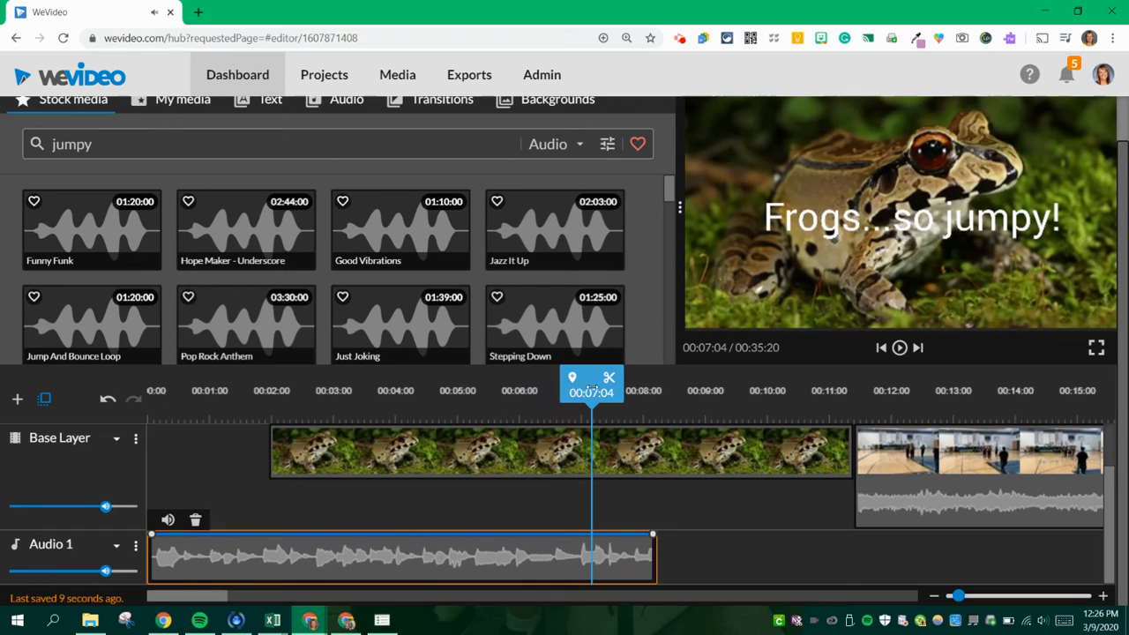
{"action": "left_click_drag", "start_coordinate": [591, 390], "coordinate": [579, 410]}
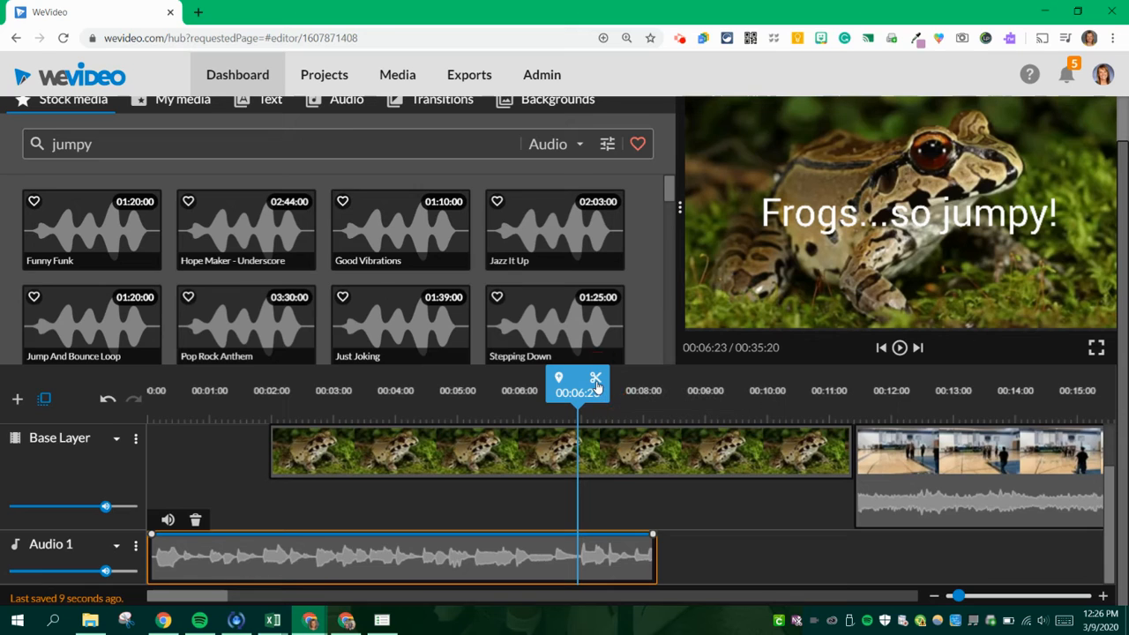
{"action": "left_click", "coordinate": [596, 386]}
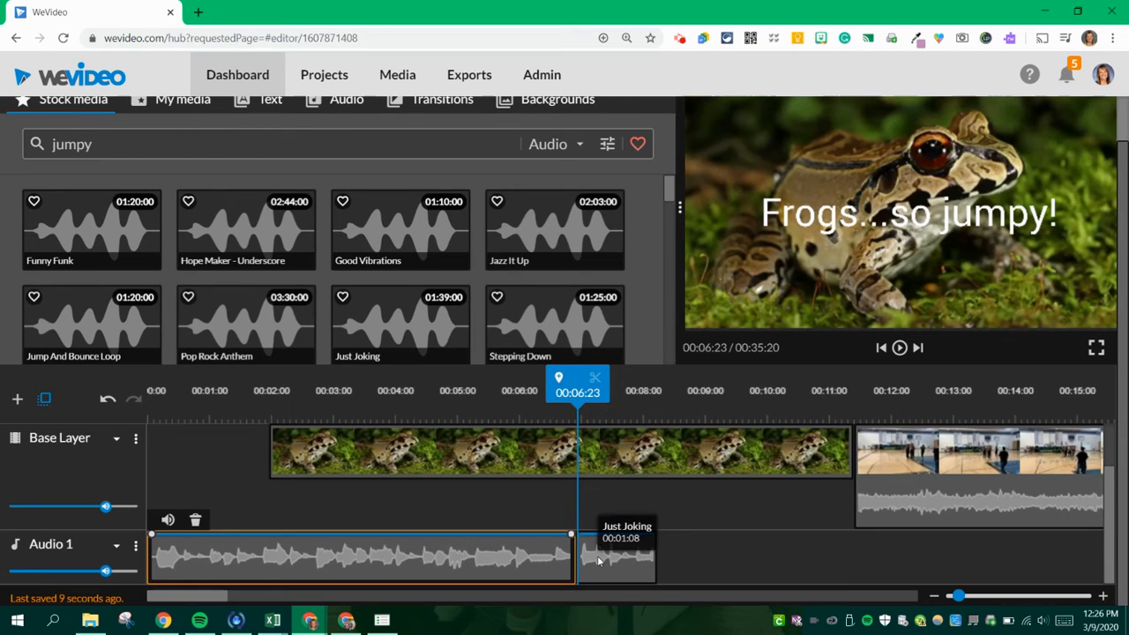
{"action": "left_click", "coordinate": [597, 560]}
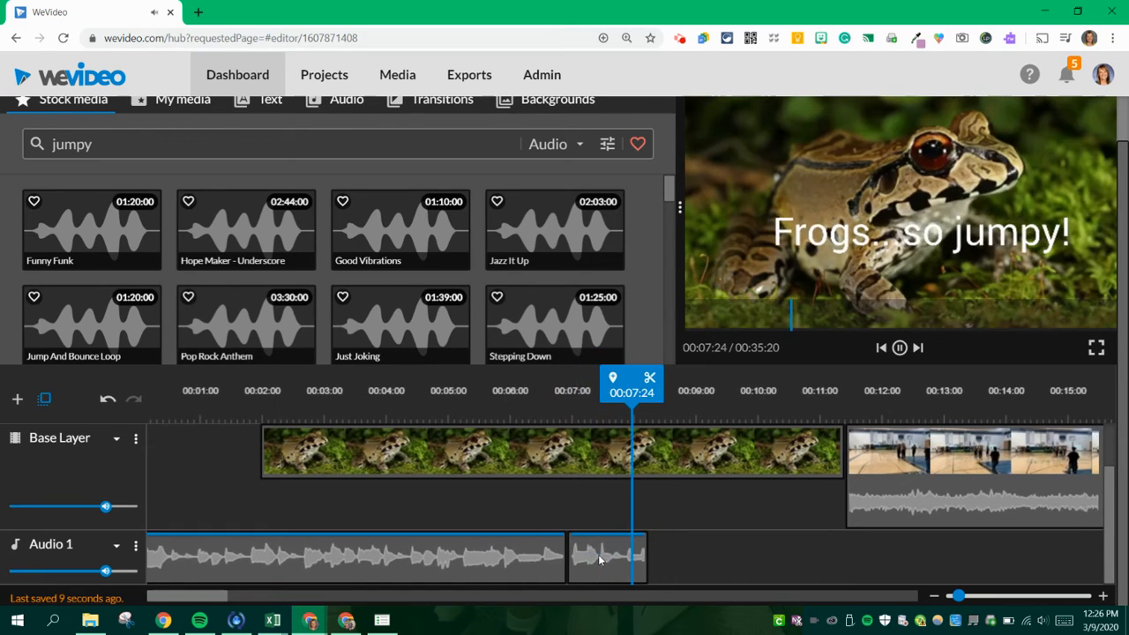
{"action": "key", "text": "Delete"}
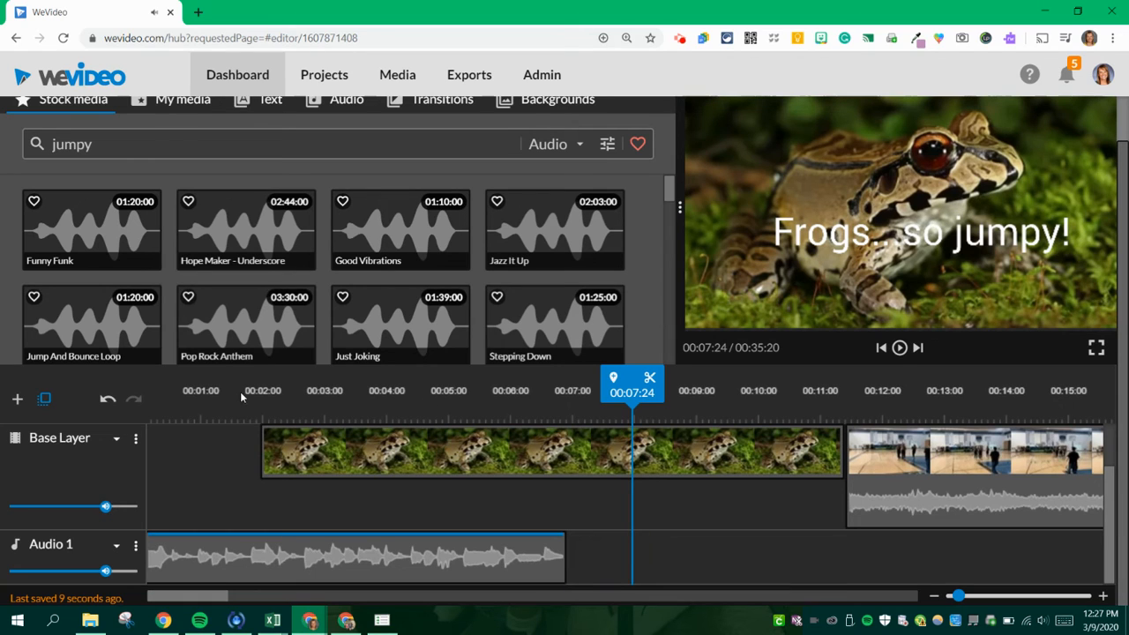
- Preview more stock tracks, including Pop Rock Anthem, Stepping Down, Jericho Rain, Play Around and Rock This House Down
{"action": "left_click", "coordinate": [222, 319]}
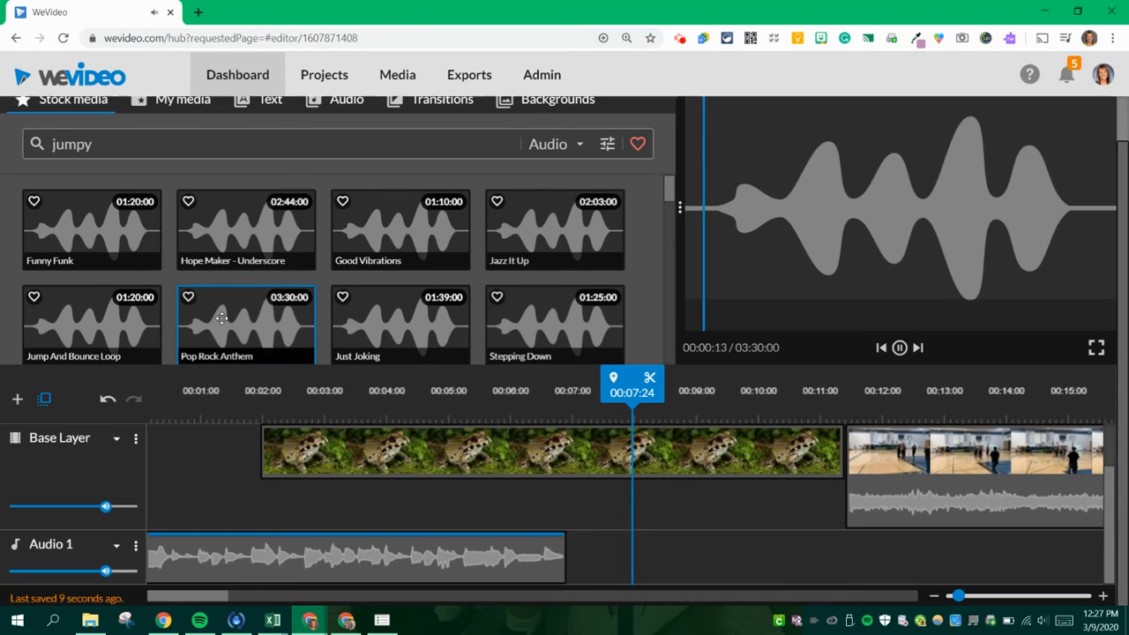
{"action": "left_click", "coordinate": [412, 321]}
{"action": "left_click", "coordinate": [534, 309]}
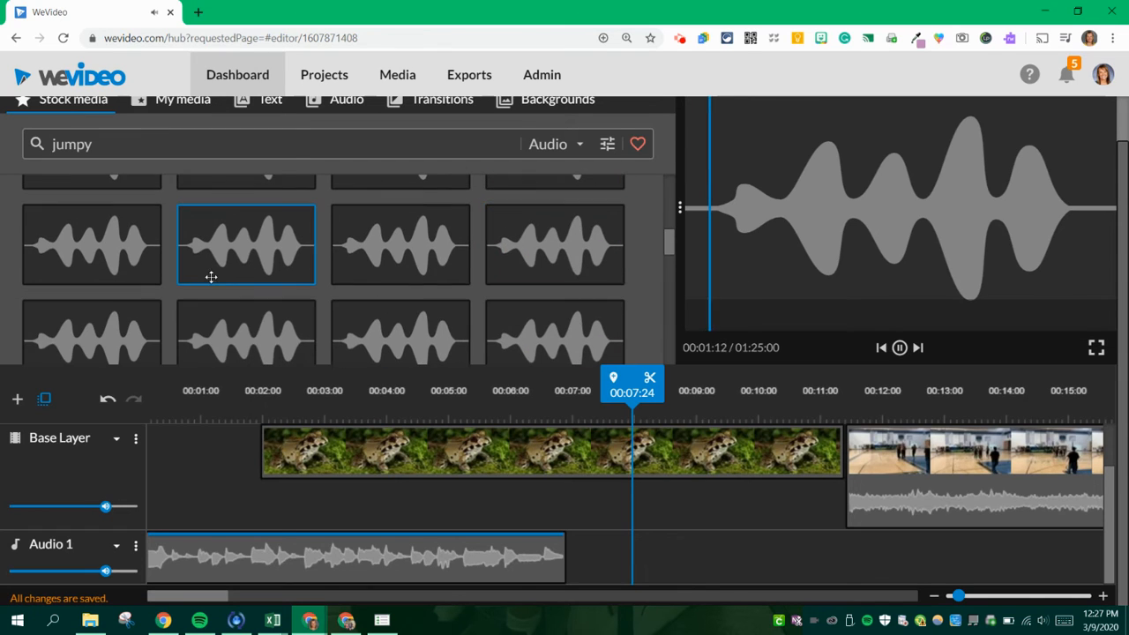
{"action": "left_click", "coordinate": [240, 255]}
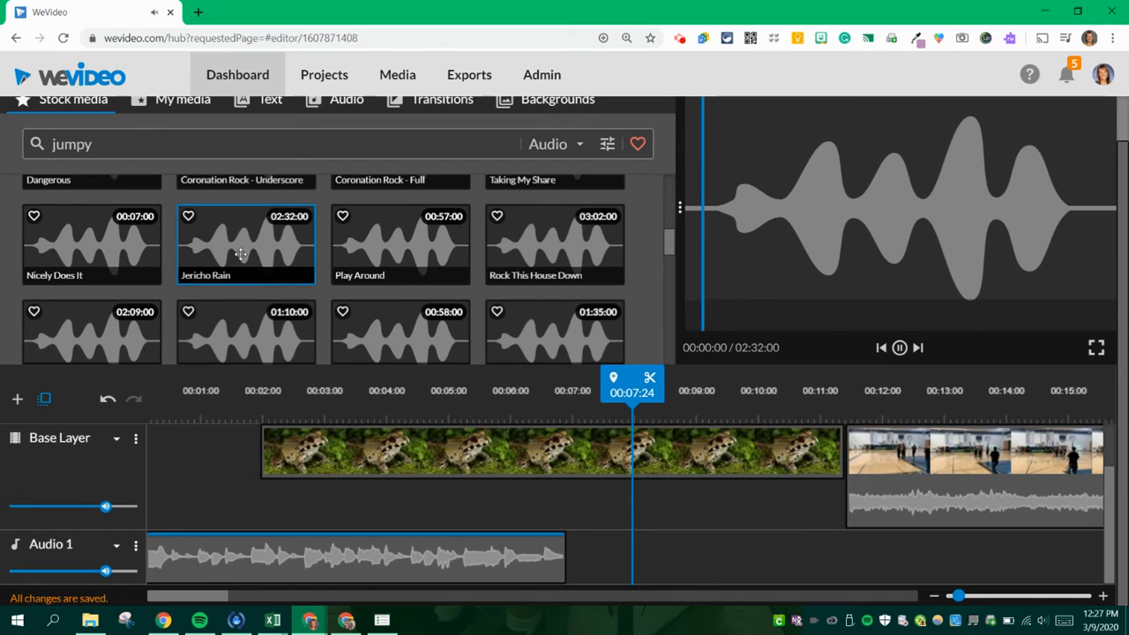
{"action": "left_click", "coordinate": [382, 248]}
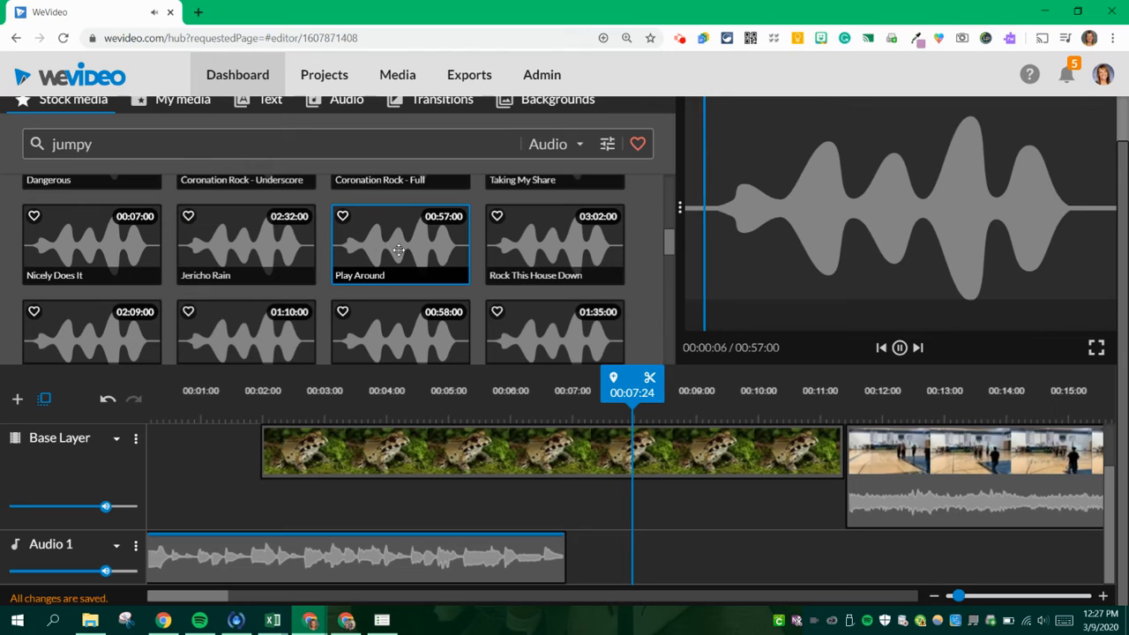
{"action": "left_click", "coordinate": [522, 247]}
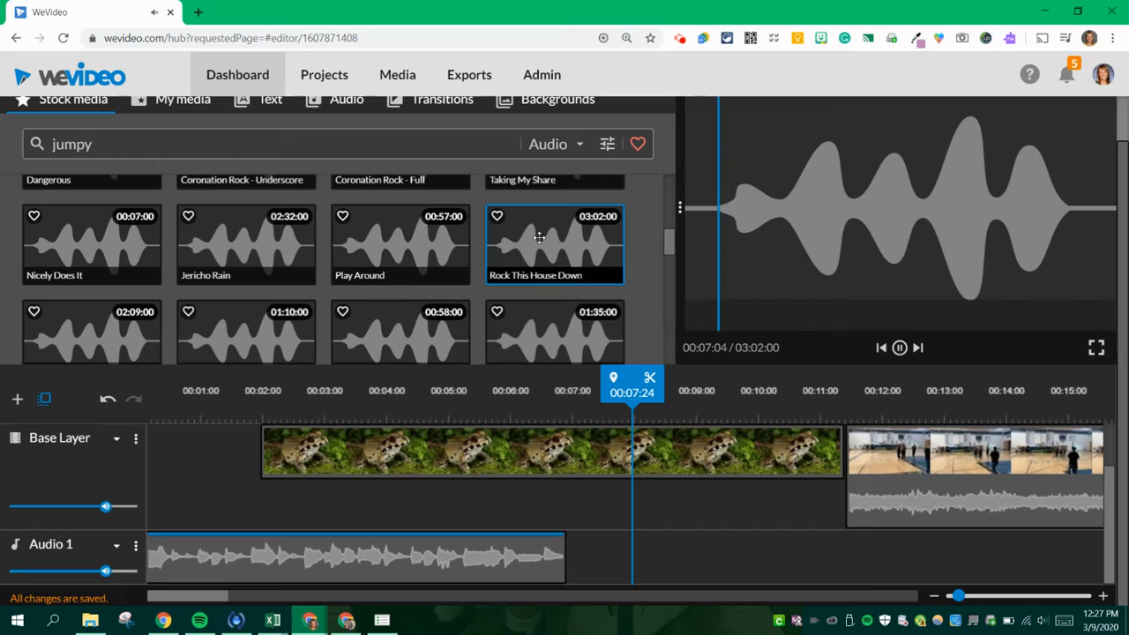
{"action": "key", "text": "space"}
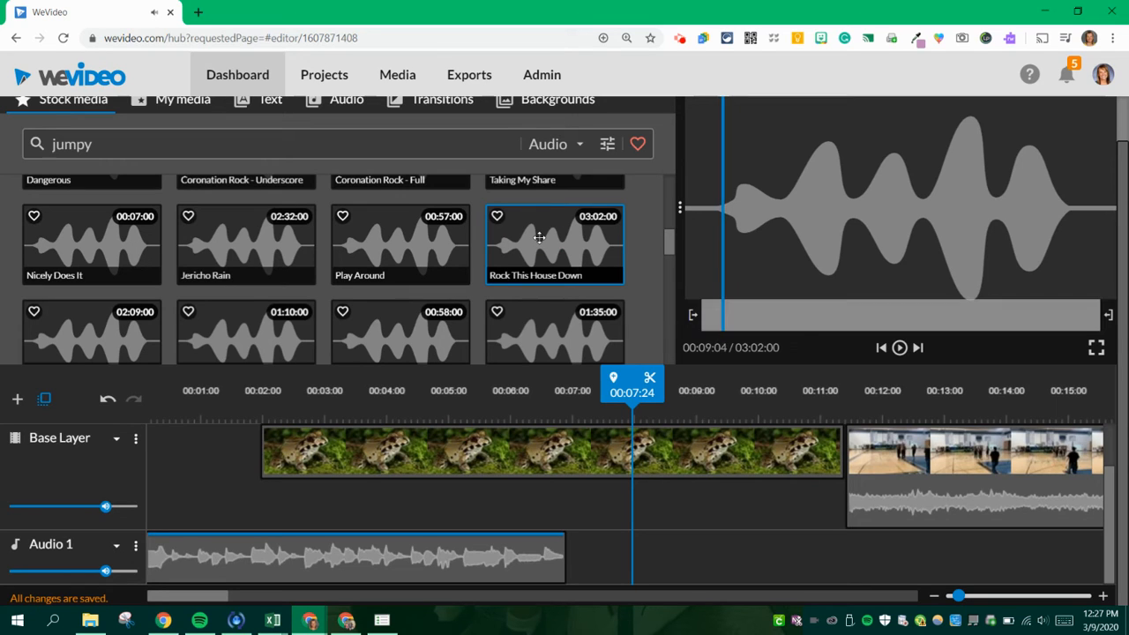
- Place the Rock This House Down track on Audio 1 directly after the Just Joking clip and play back the transition
{"action": "left_click_drag", "start_coordinate": [539, 237], "coordinate": [621, 557]}
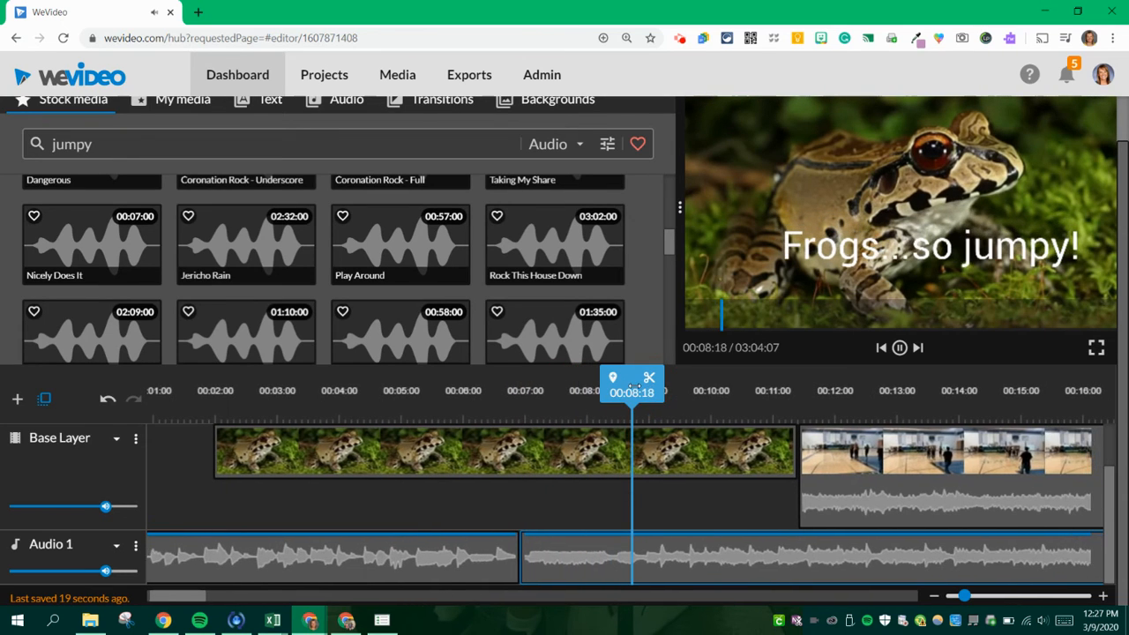
{"action": "left_click_drag", "start_coordinate": [630, 397], "coordinate": [367, 410]}
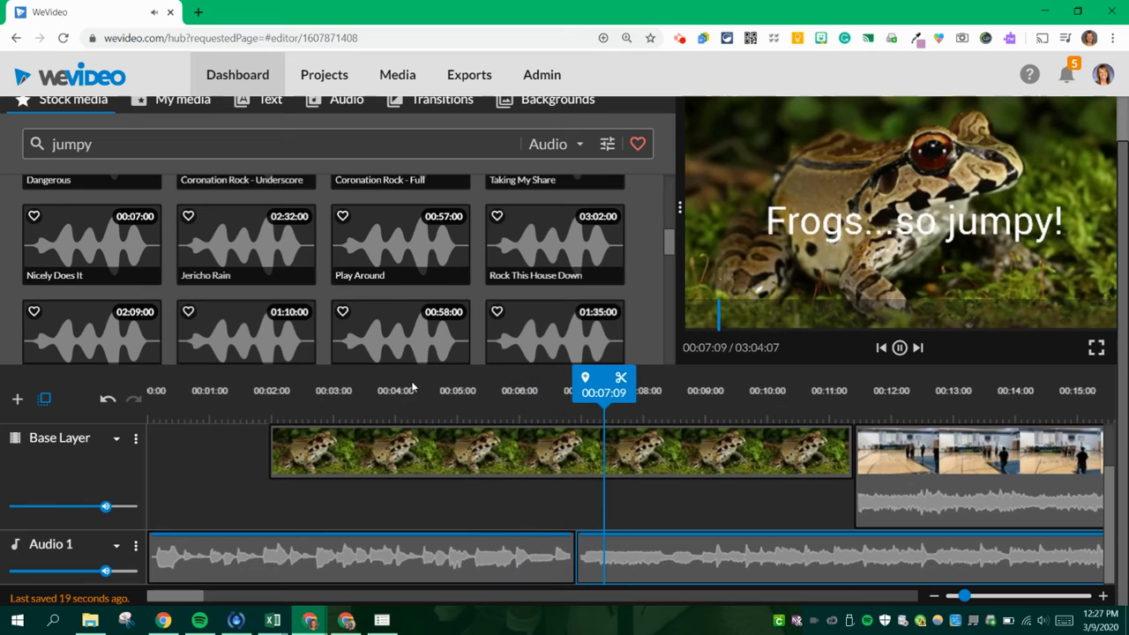
{"action": "key", "text": "space"}
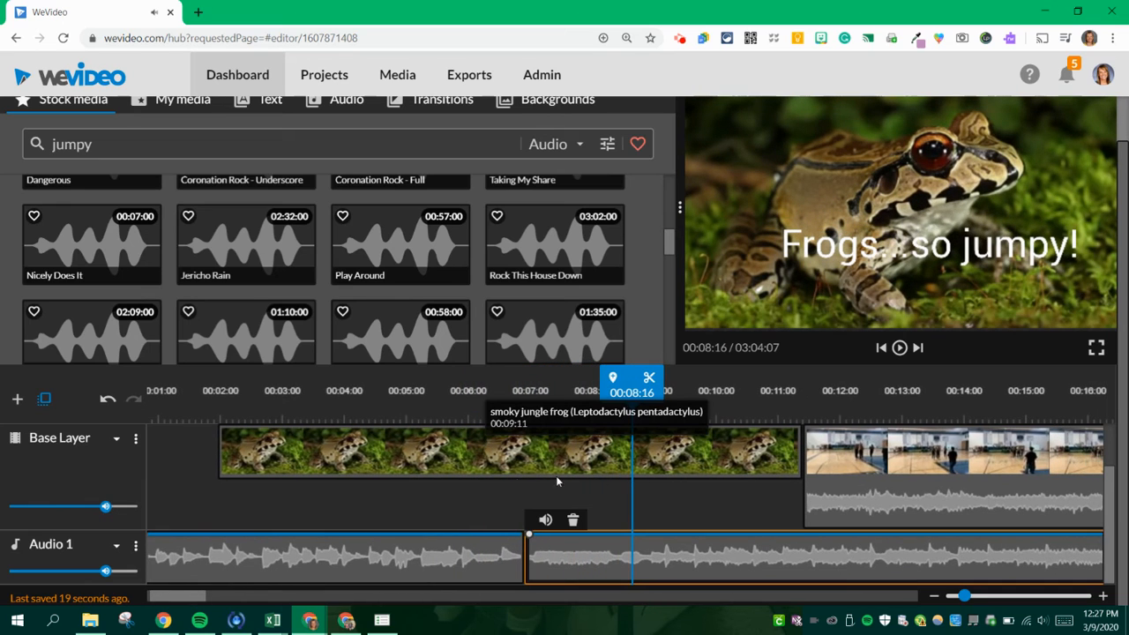
- Add an audio track named Audio 2 and move the Rock This House Down clip onto it, starting at about 00:06:19
{"action": "left_click", "coordinate": [17, 400]}
{"action": "left_click", "coordinate": [635, 319]}
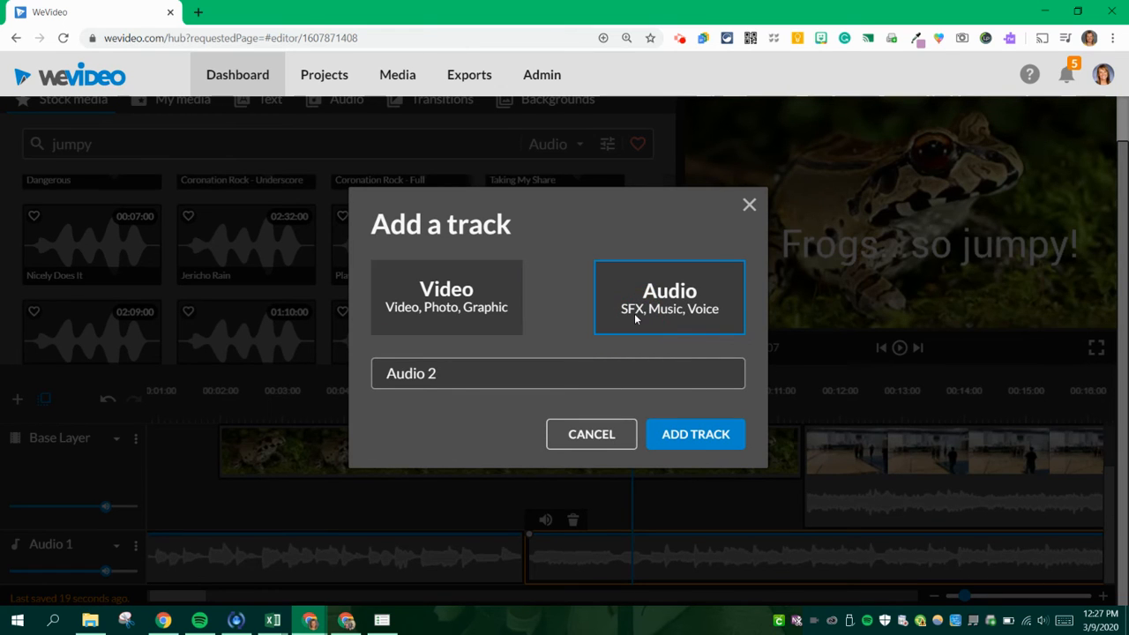
{"action": "left_click", "coordinate": [695, 434]}
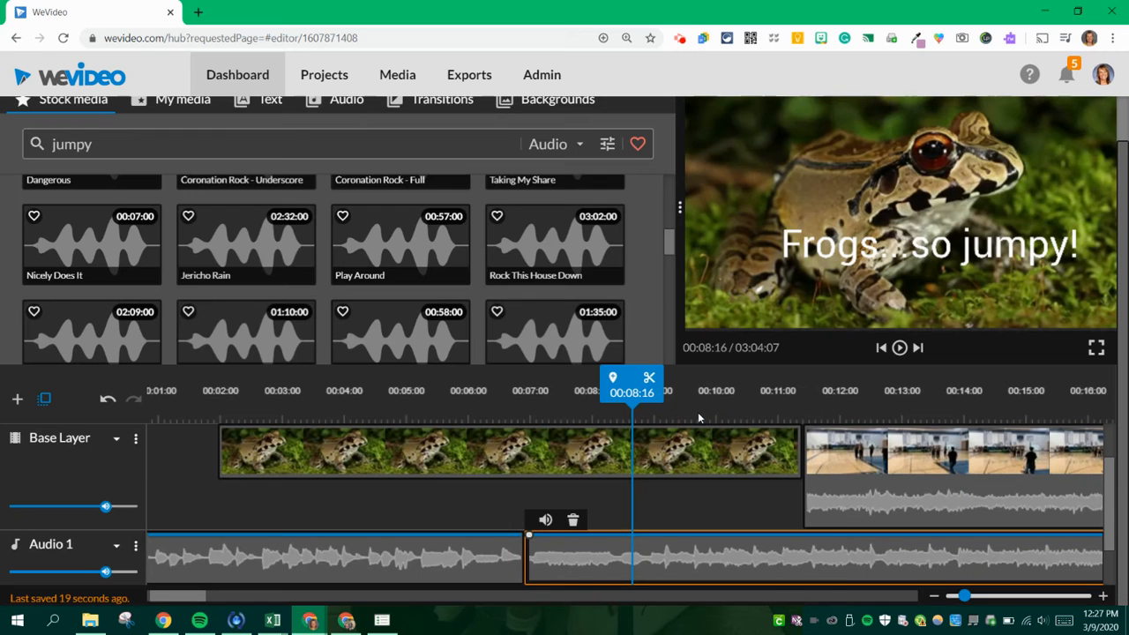
{"action": "scroll", "coordinate": [749, 484], "scroll_direction": "down", "scroll_amount": 1}
{"action": "left_click_drag", "start_coordinate": [622, 501], "coordinate": [615, 544]}
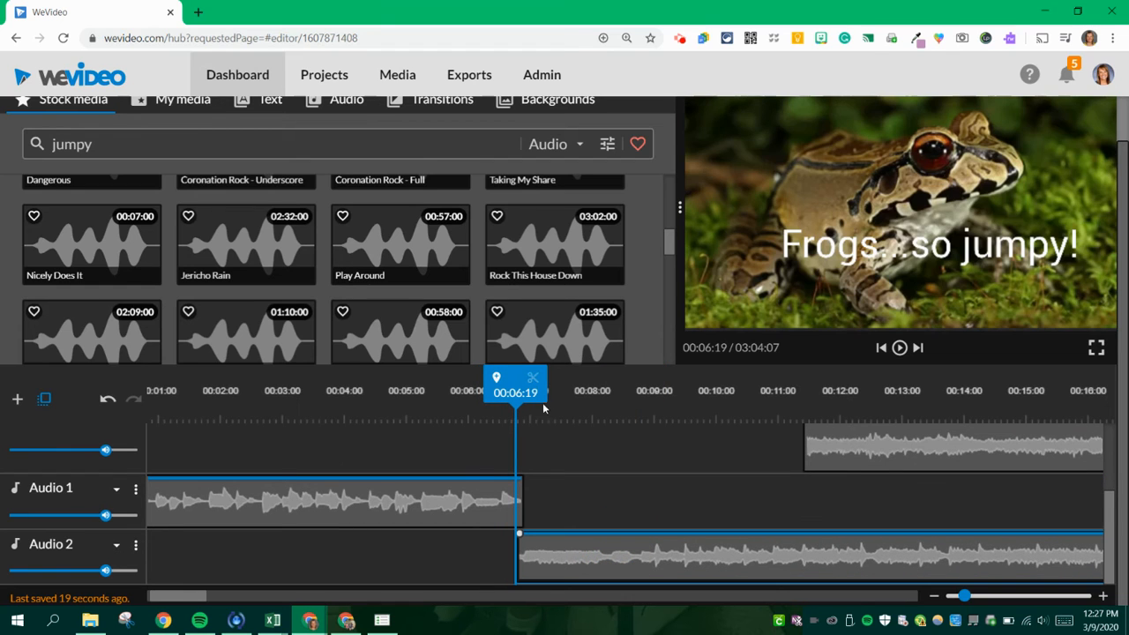
- Play back the overlap of the two songs and fine-tune the Audio 2 clip's start to about 00:06:18
{"action": "left_click", "coordinate": [463, 393]}
{"action": "key", "text": "space"}
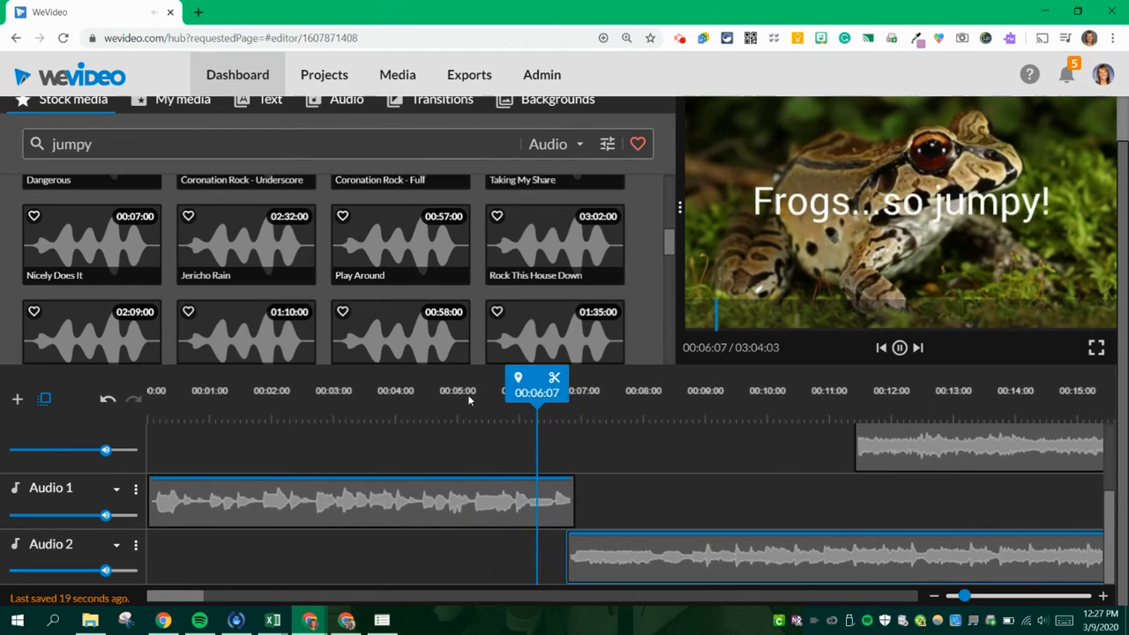
{"action": "key", "text": "space"}
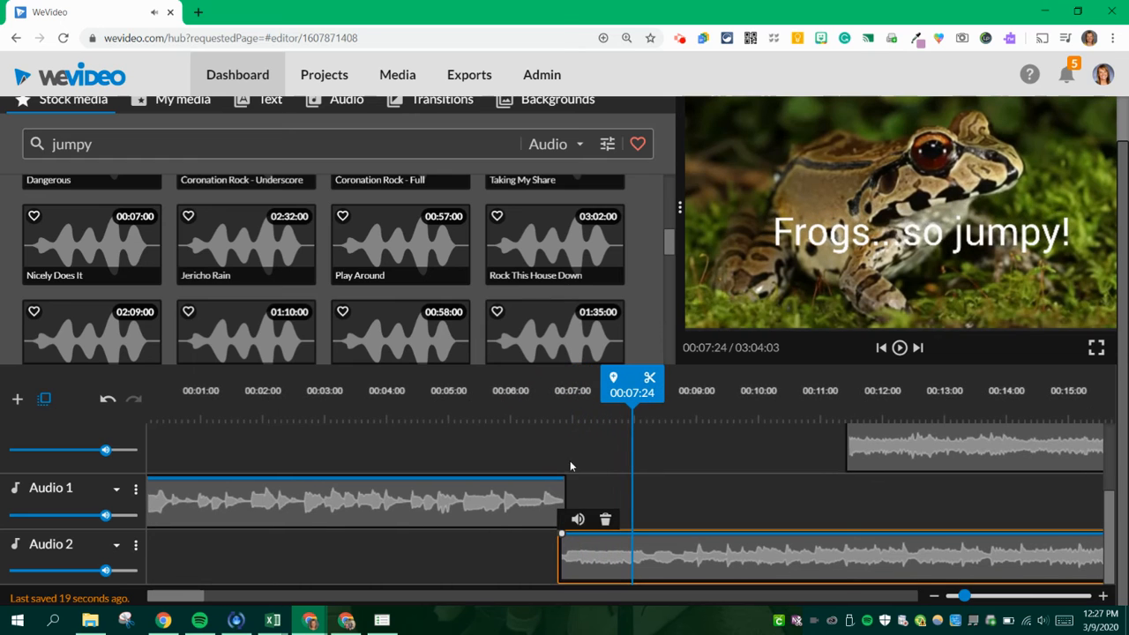
{"action": "left_click_drag", "start_coordinate": [574, 553], "coordinate": [557, 550]}
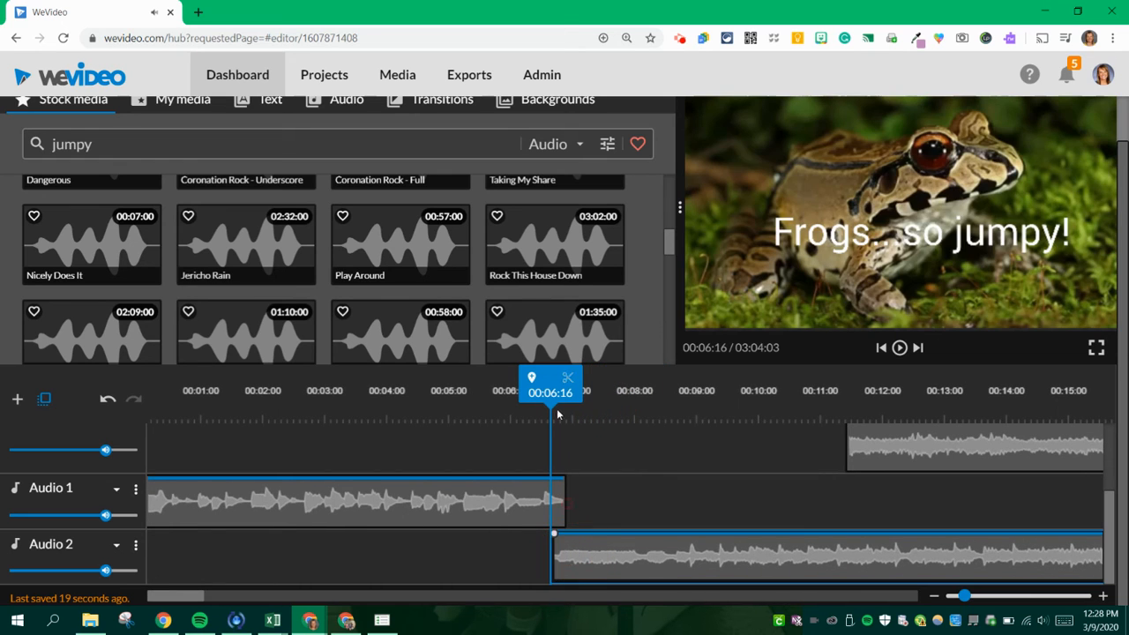
{"action": "left_click", "coordinate": [517, 389]}
{"action": "key", "text": "space"}
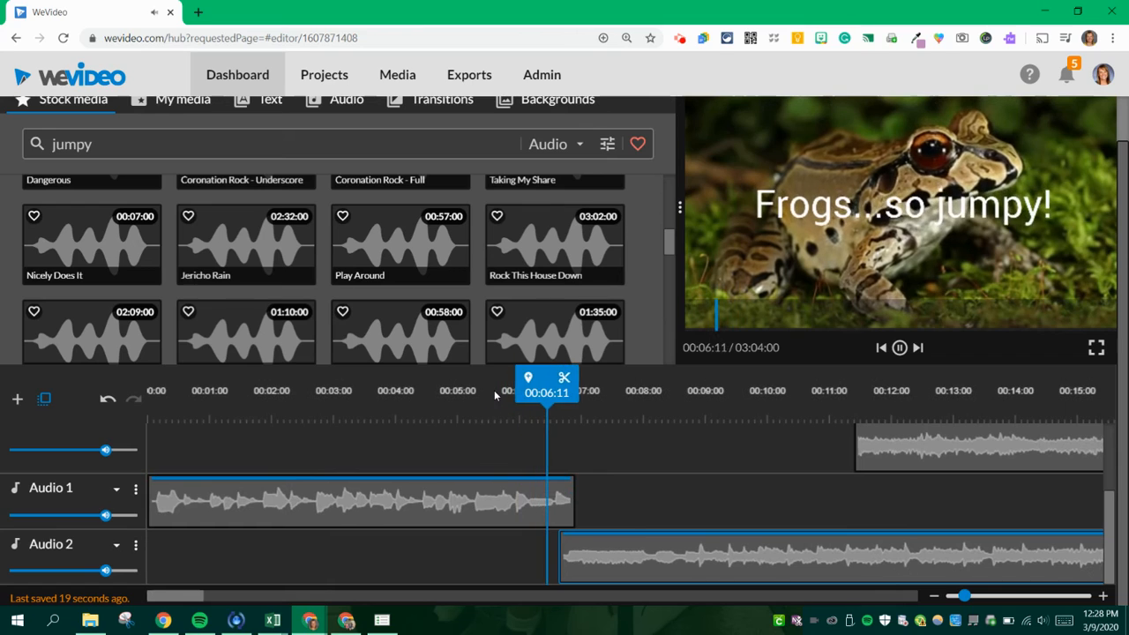
{"action": "left_click_drag", "start_coordinate": [600, 553], "coordinate": [604, 558]}
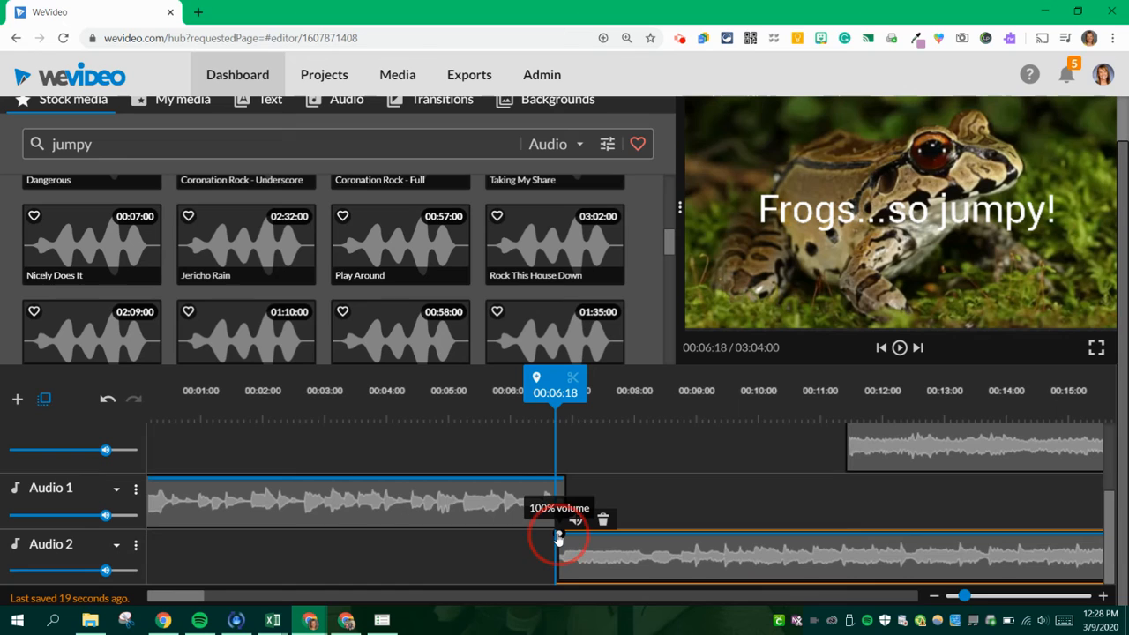
- Add a short fade-in to the Audio 2 clip and a fade-out to the end of Just Joking, then play back the crossfade
{"action": "mouse_move", "coordinate": [557, 537]}
{"action": "left_mouse_down"}
{"action": "mouse_move", "coordinate": [557, 573]}
{"action": "mouse_move", "coordinate": [564, 538]}
{"action": "left_mouse_up"}
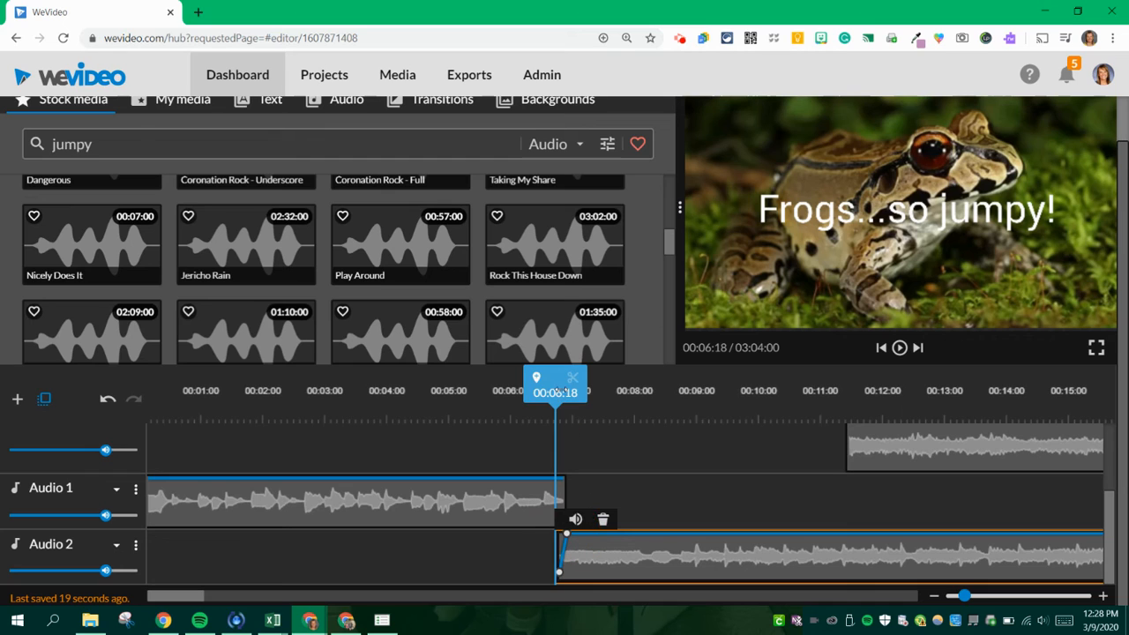
{"action": "left_click", "coordinate": [518, 401]}
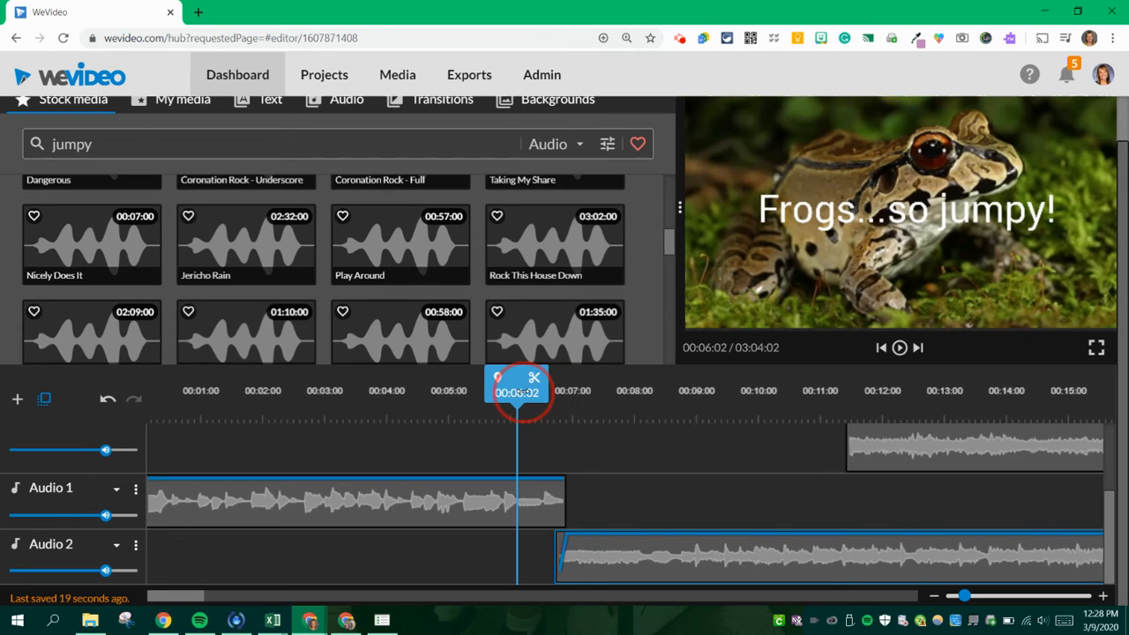
{"action": "left_click", "coordinate": [554, 483]}
{"action": "left_click_drag", "start_coordinate": [554, 480], "coordinate": [562, 524]}
{"action": "left_click_drag", "start_coordinate": [574, 403], "coordinate": [537, 403]}
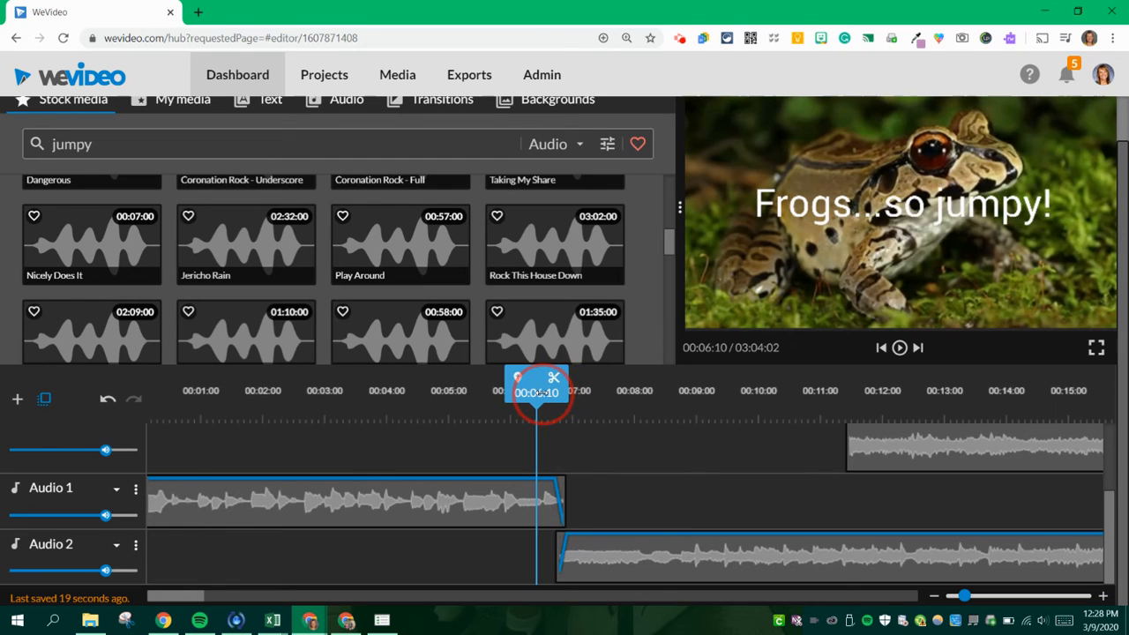
{"action": "key", "text": "space"}
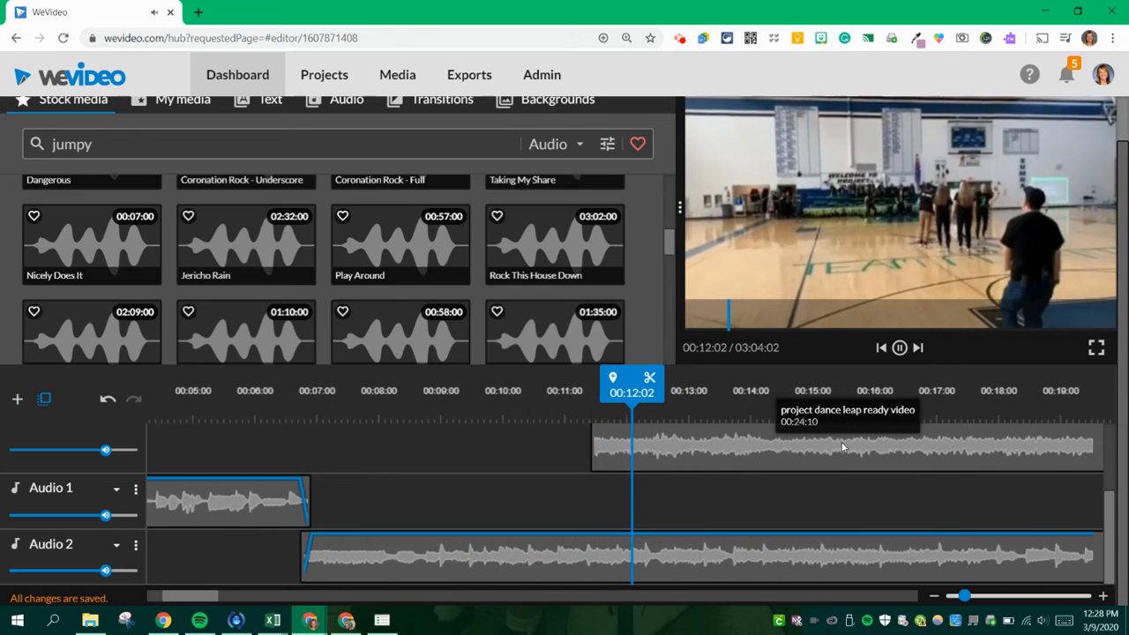
{"action": "key", "text": "space"}
- Switch off the sound of the project dance clip on the Base Layer and lower its clip volume to zero
{"action": "left_click", "coordinate": [690, 469]}
{"action": "scroll", "coordinate": [706, 453], "scroll_direction": "up", "scroll_amount": 2}
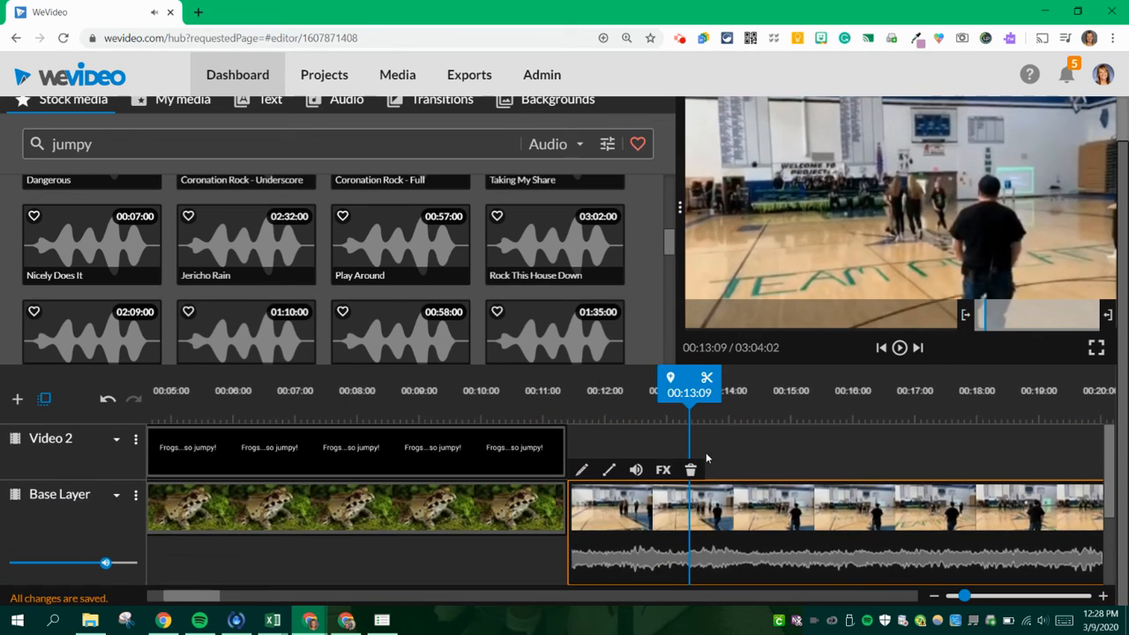
{"action": "left_click", "coordinate": [636, 470]}
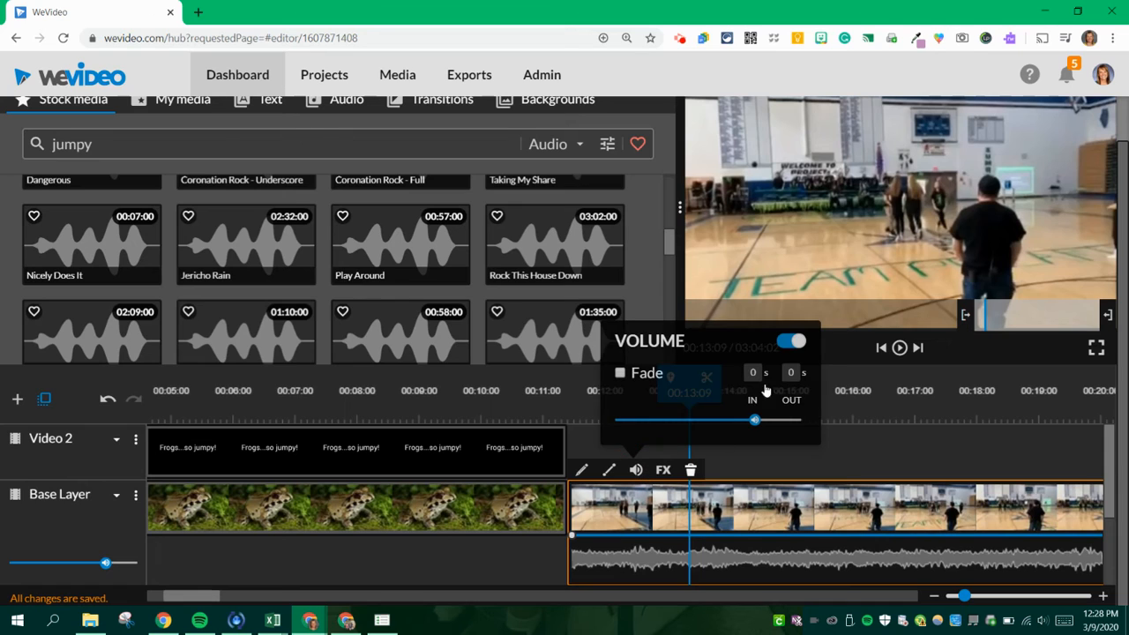
{"action": "left_click", "coordinate": [786, 344]}
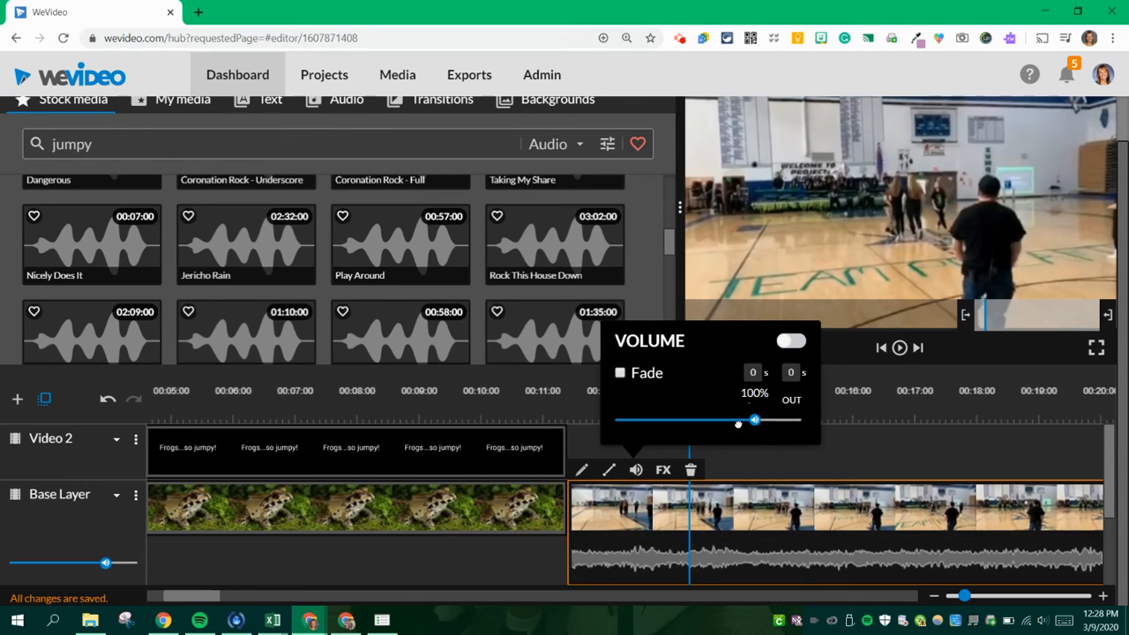
{"action": "left_click_drag", "start_coordinate": [738, 424], "coordinate": [577, 432]}
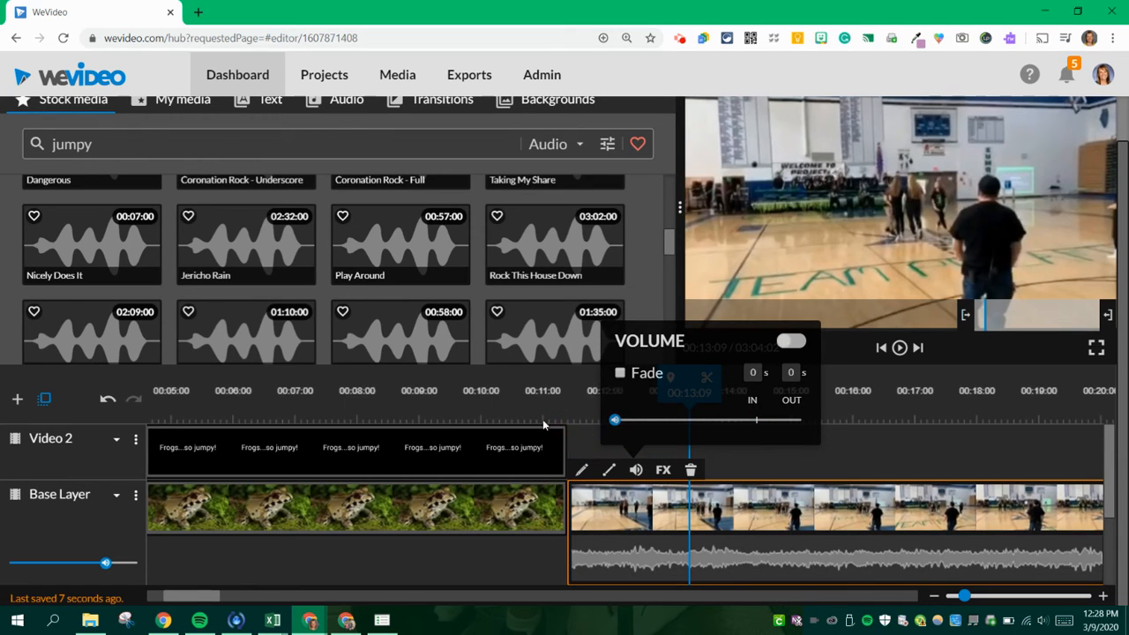
{"action": "left_click", "coordinate": [260, 550]}
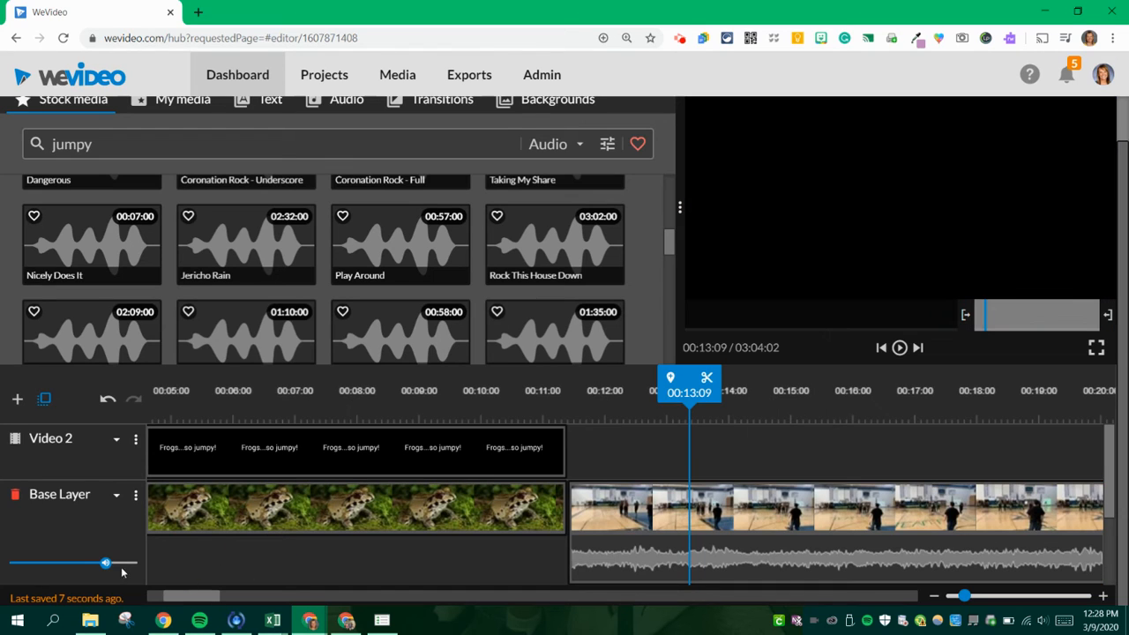
- Lower the whole Base Layer track's volume to zero
{"action": "left_click_drag", "start_coordinate": [105, 562], "coordinate": [2, 575]}
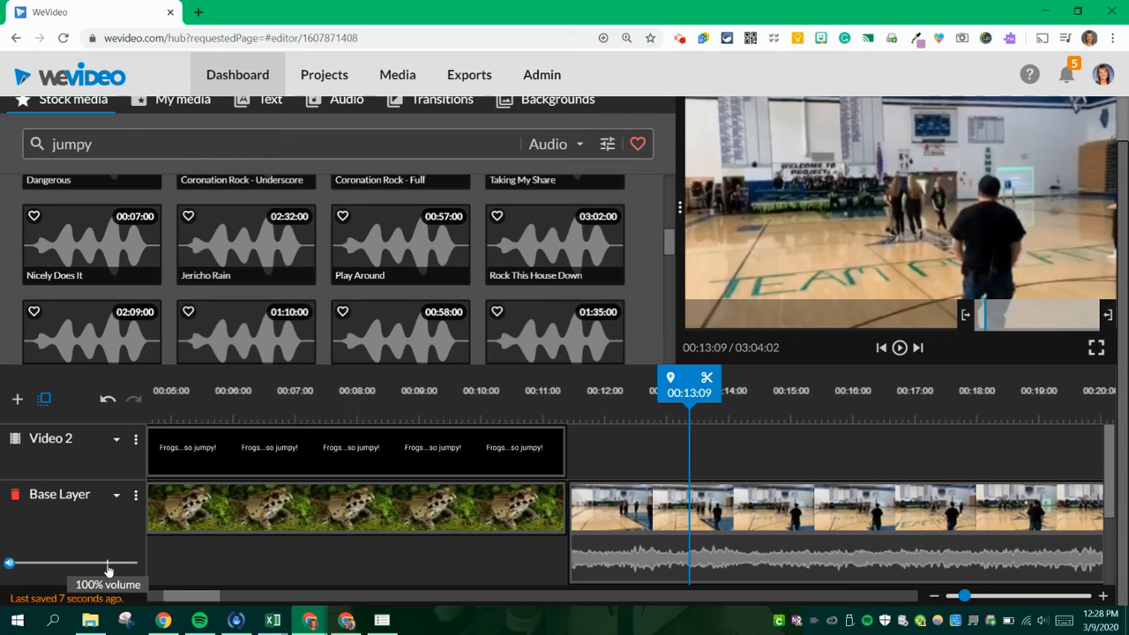
{"action": "left_click_drag", "start_coordinate": [46, 565], "coordinate": [9, 564]}
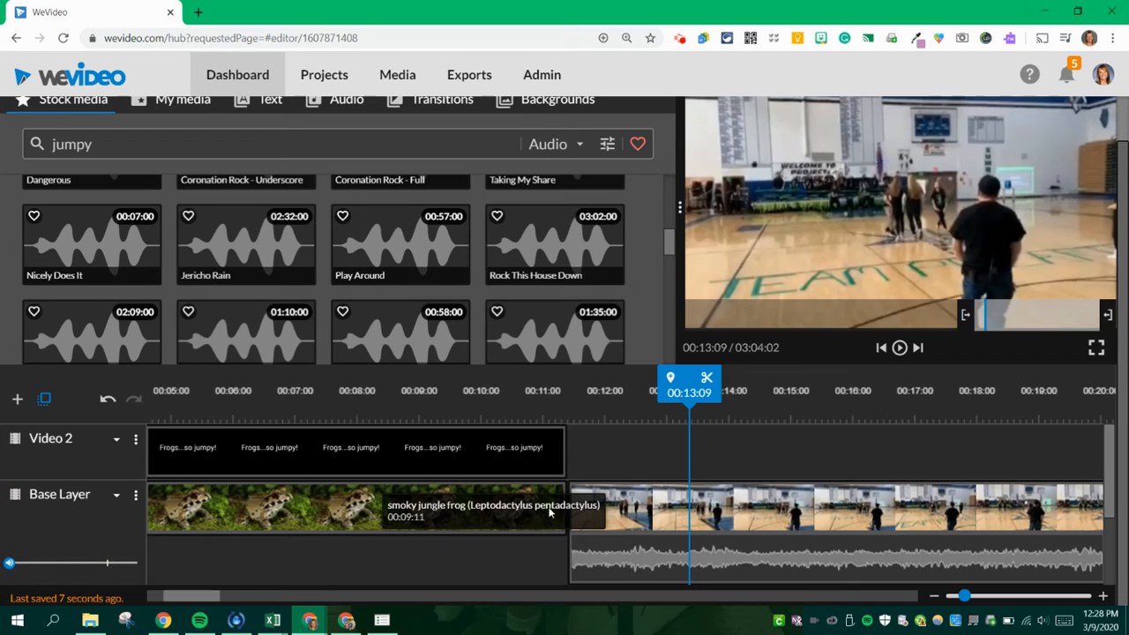
{"action": "scroll", "coordinate": [543, 505], "scroll_direction": "down", "scroll_amount": 3}
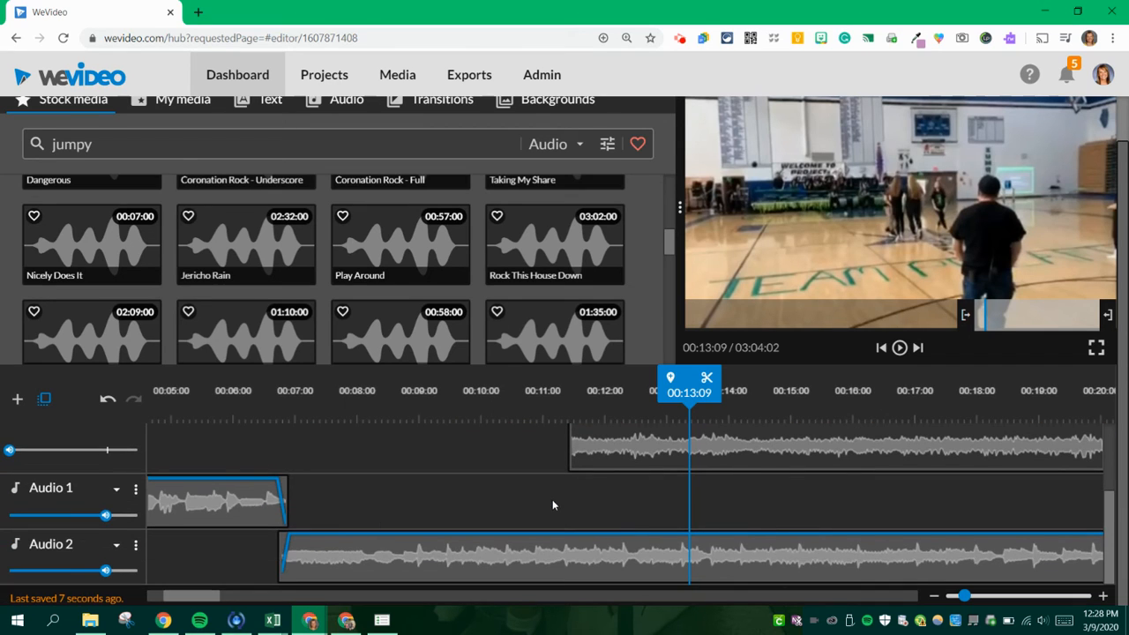
{"action": "scroll", "coordinate": [600, 491], "scroll_direction": "up", "scroll_amount": 5}
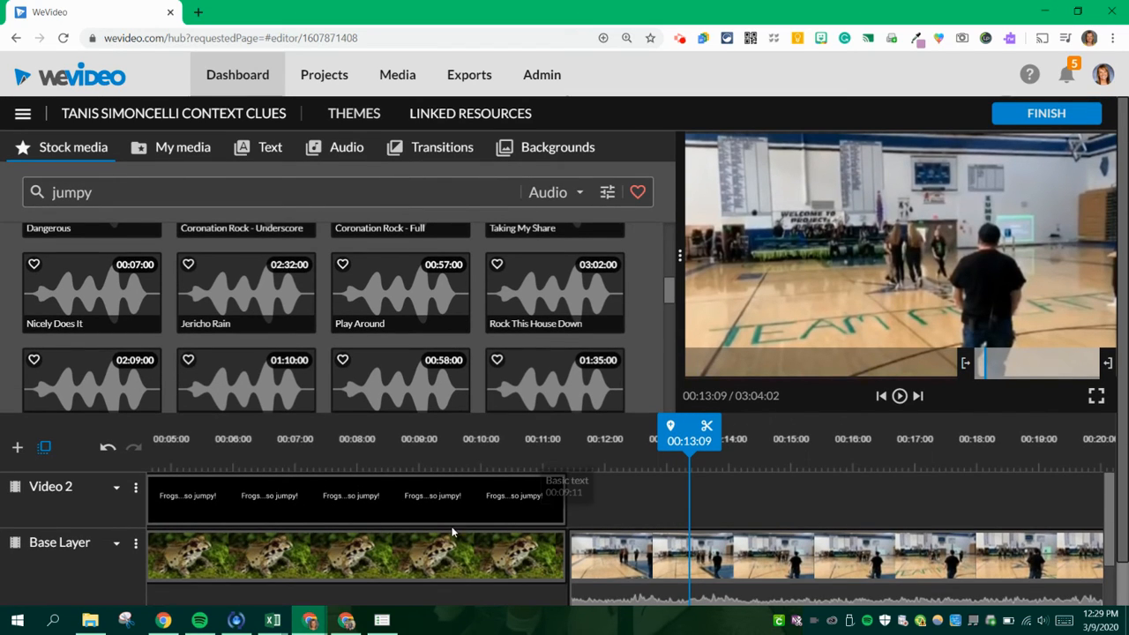
- Browse the available themes, select Undercover and briefly preview its sample video
{"action": "left_click", "coordinate": [358, 117]}
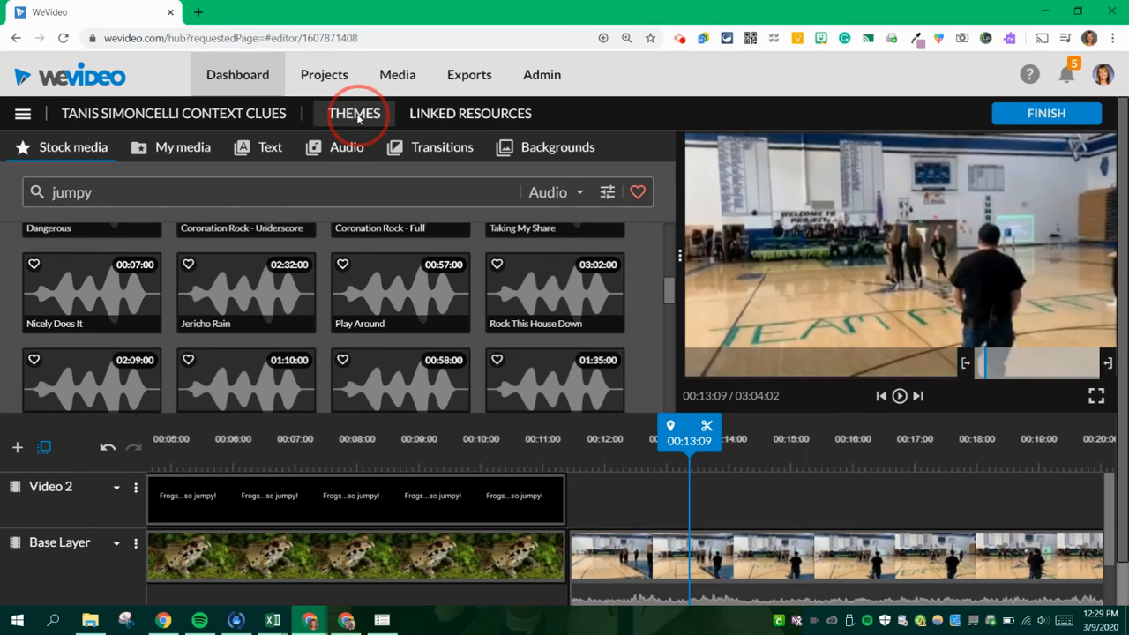
{"action": "scroll", "coordinate": [321, 406], "scroll_direction": "down", "scroll_amount": 5}
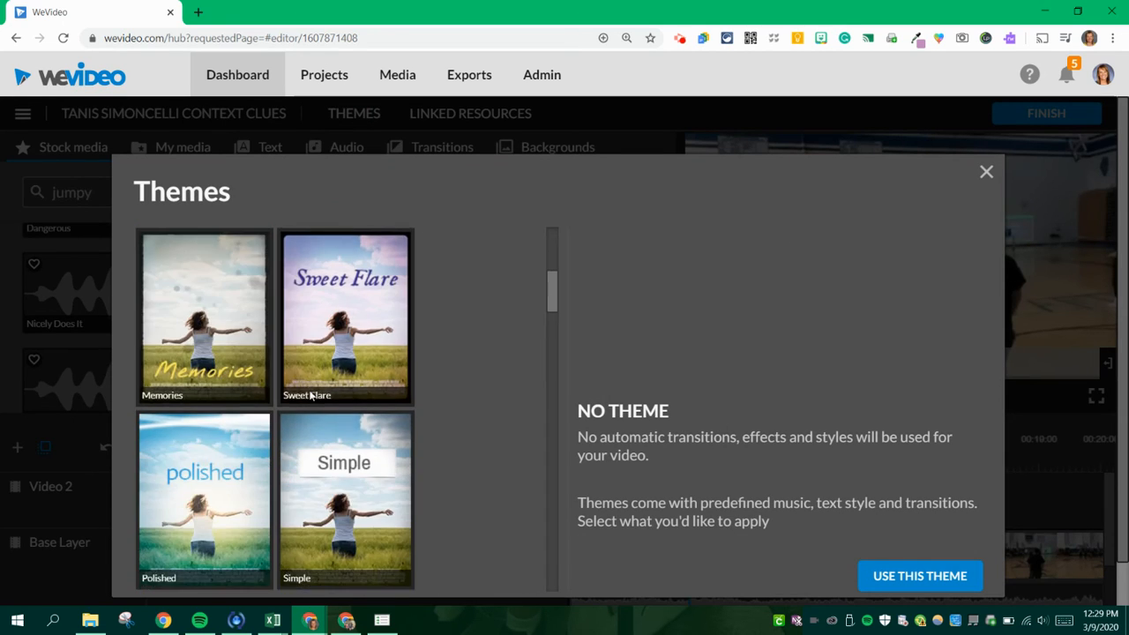
{"action": "scroll", "coordinate": [310, 397], "scroll_direction": "down", "scroll_amount": 6}
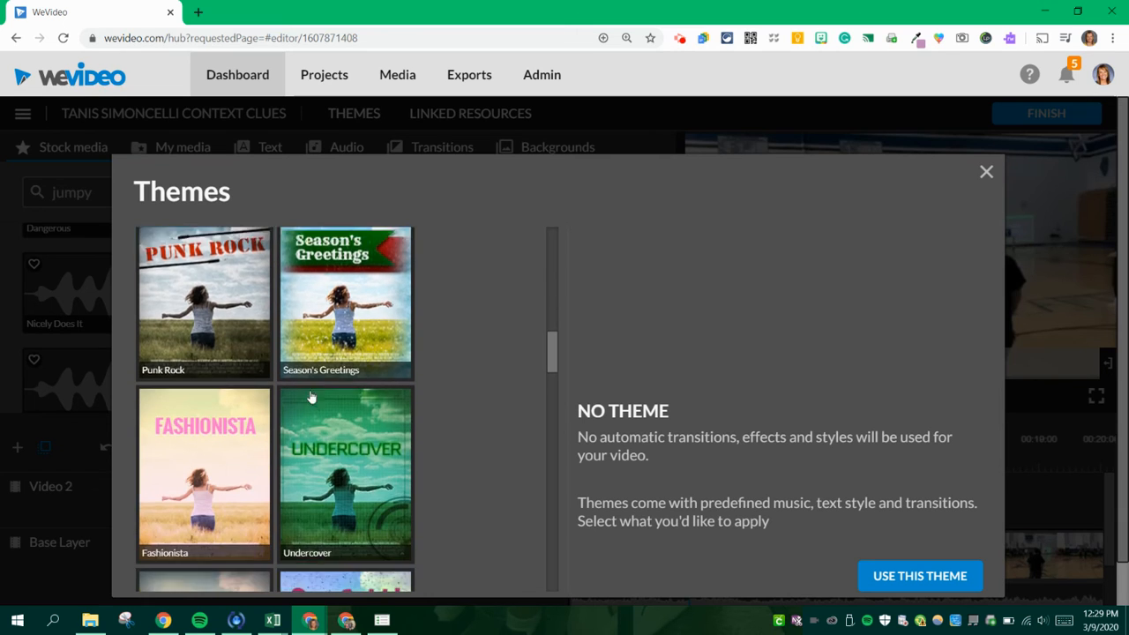
{"action": "scroll", "coordinate": [310, 399], "scroll_direction": "down", "scroll_amount": 2}
{"action": "left_click", "coordinate": [316, 392]}
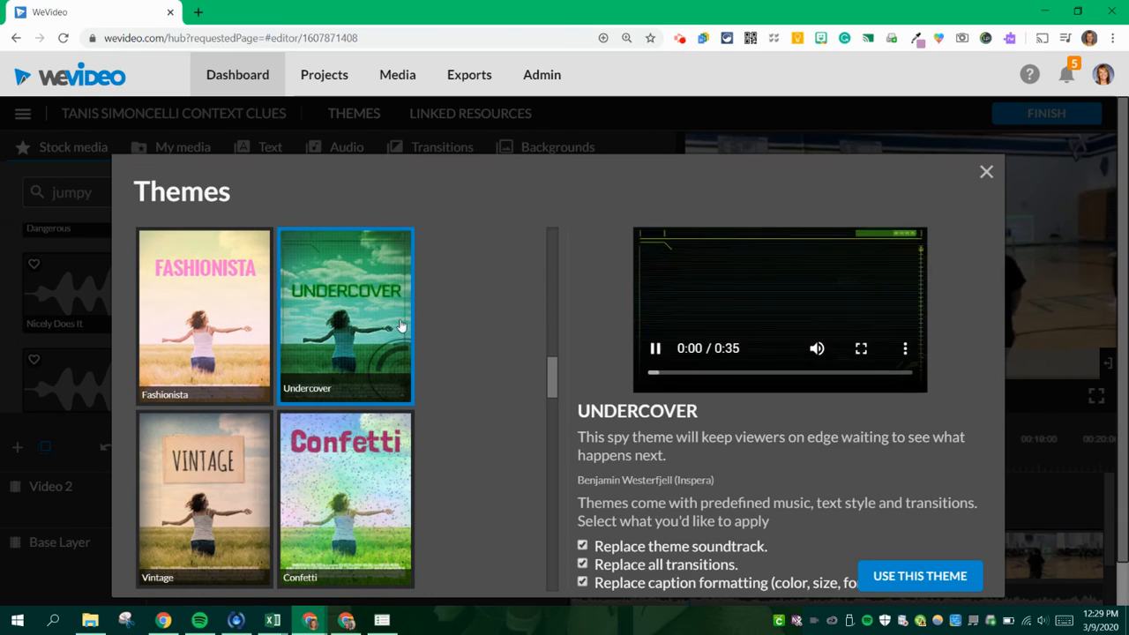
{"action": "left_click", "coordinate": [654, 349]}
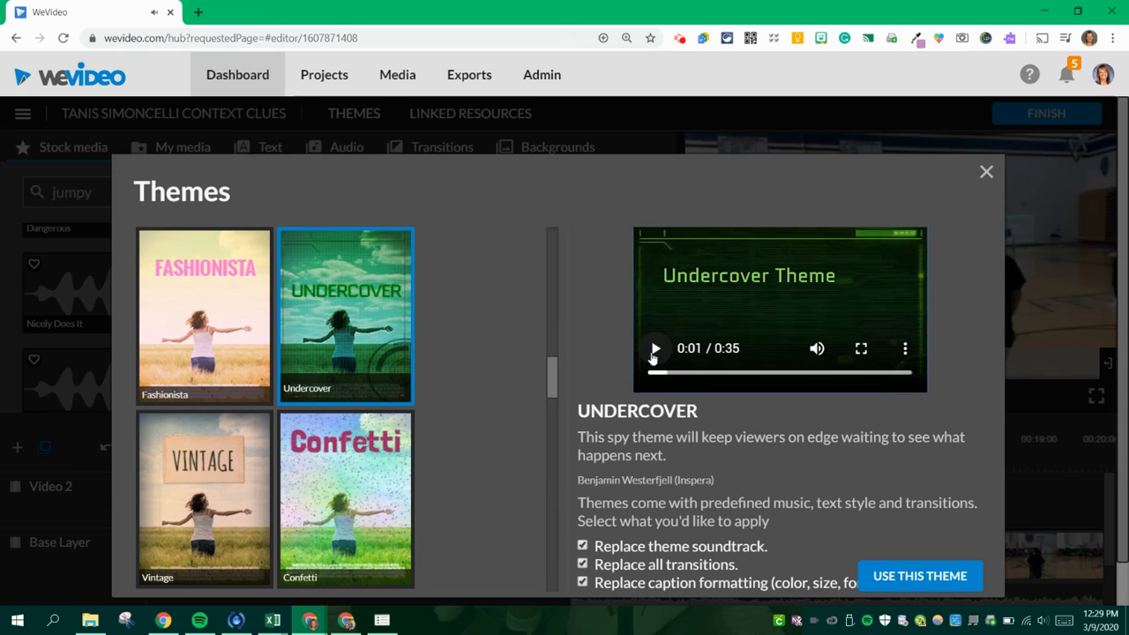
- Apply the Undercover theme without replacing all transitions and view the result on the frog clip at 00:05:20
{"action": "scroll", "coordinate": [579, 461], "scroll_direction": "down", "scroll_amount": 1}
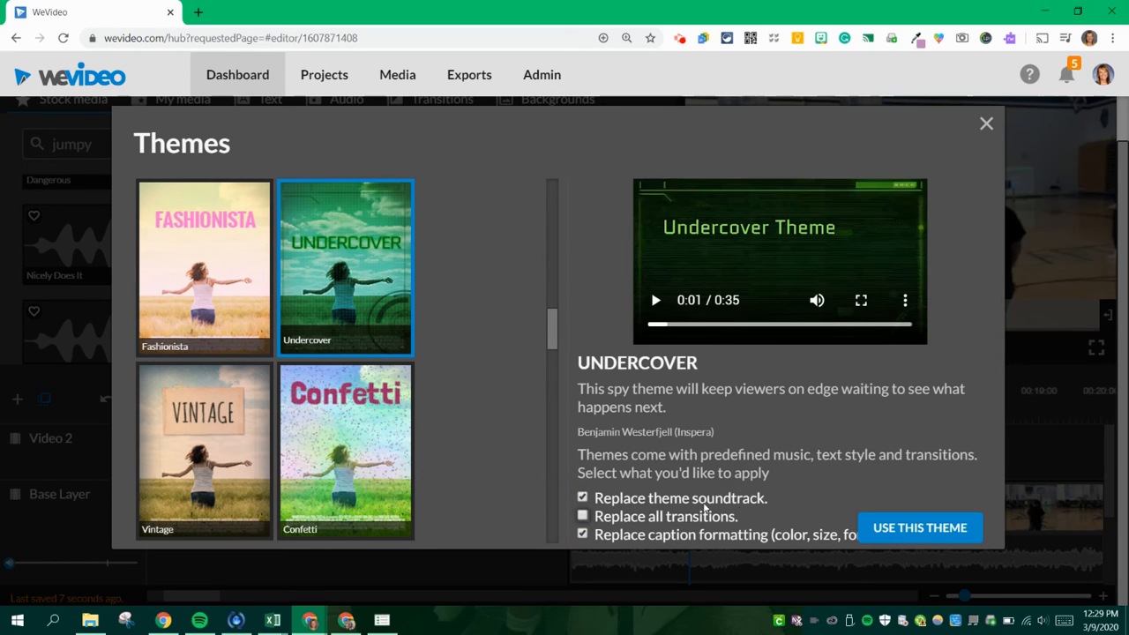
{"action": "left_click", "coordinate": [906, 532]}
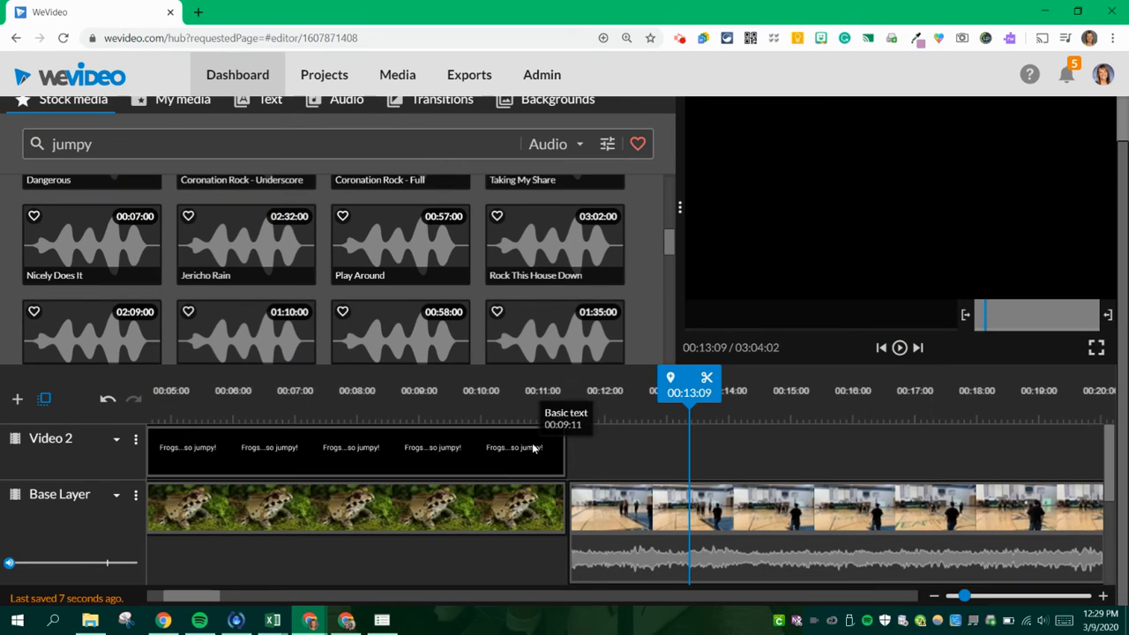
{"action": "left_click_drag", "start_coordinate": [688, 390], "coordinate": [220, 392]}
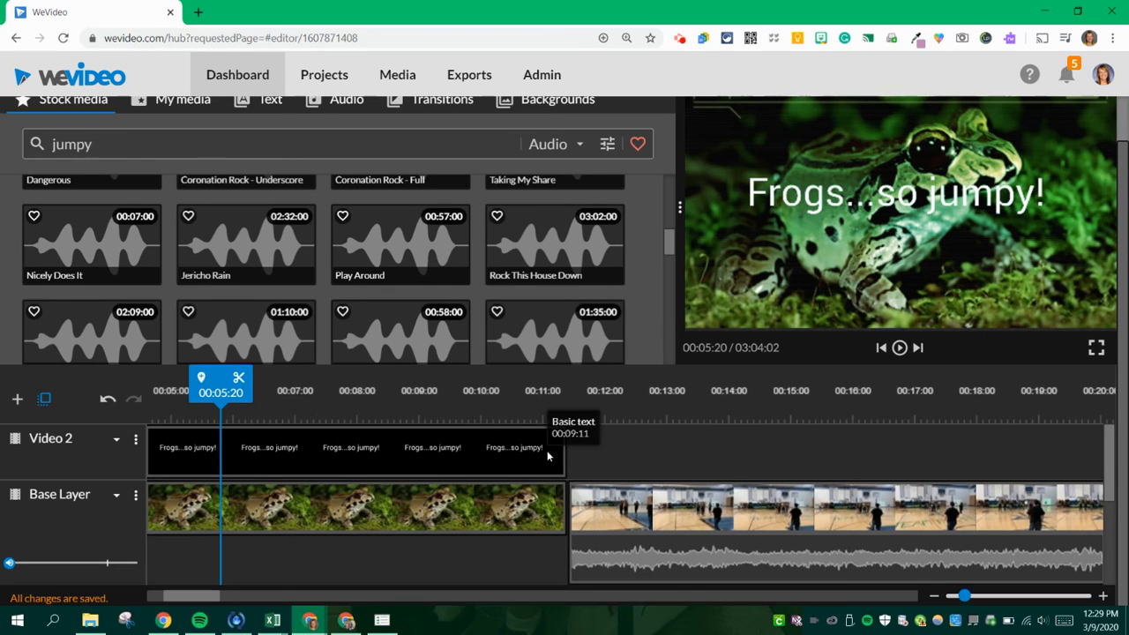
- Finish the edit and export the video with Google Drive as an added destination
{"action": "scroll", "coordinate": [532, 432], "scroll_direction": "up", "scroll_amount": 1}
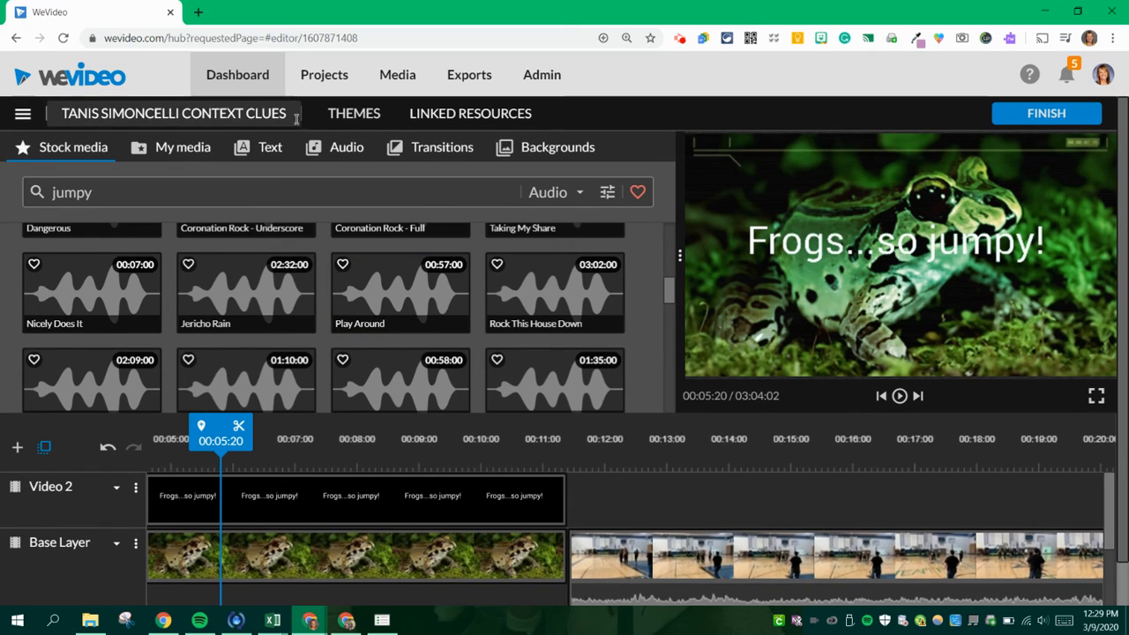
{"action": "left_click", "coordinate": [1031, 120]}
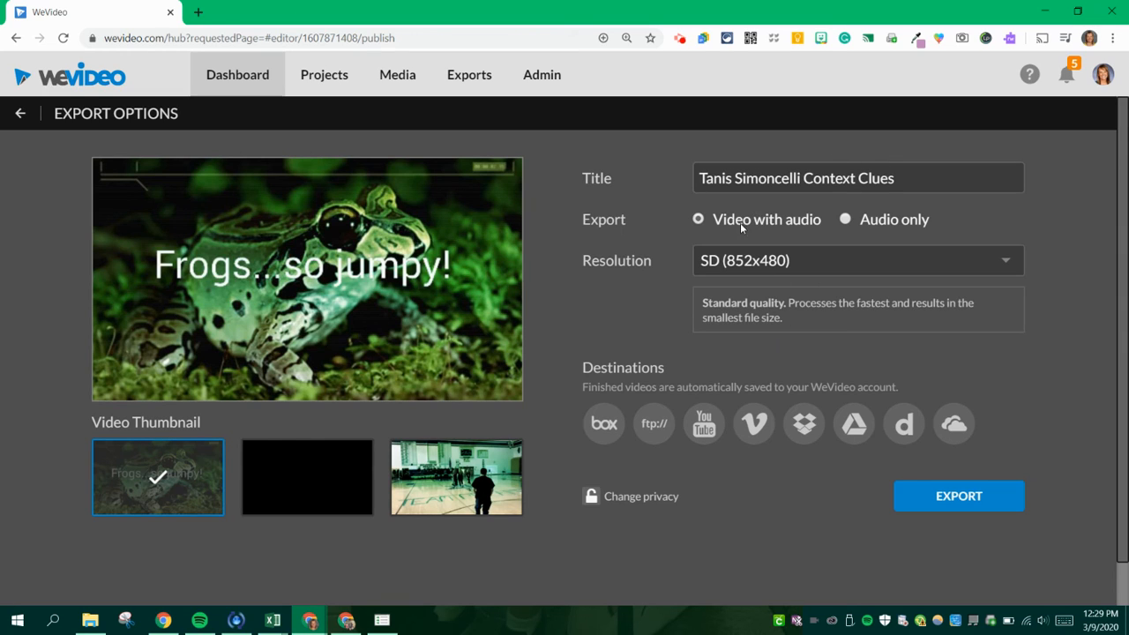
{"action": "left_click", "coordinate": [848, 425]}
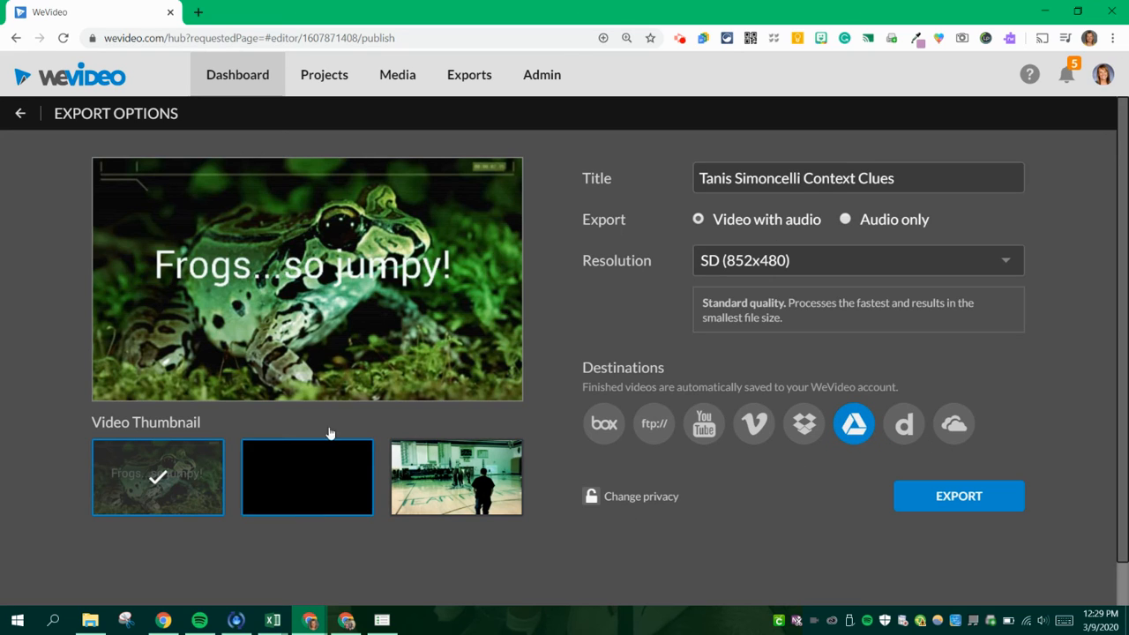
{"action": "left_click", "coordinate": [960, 499]}
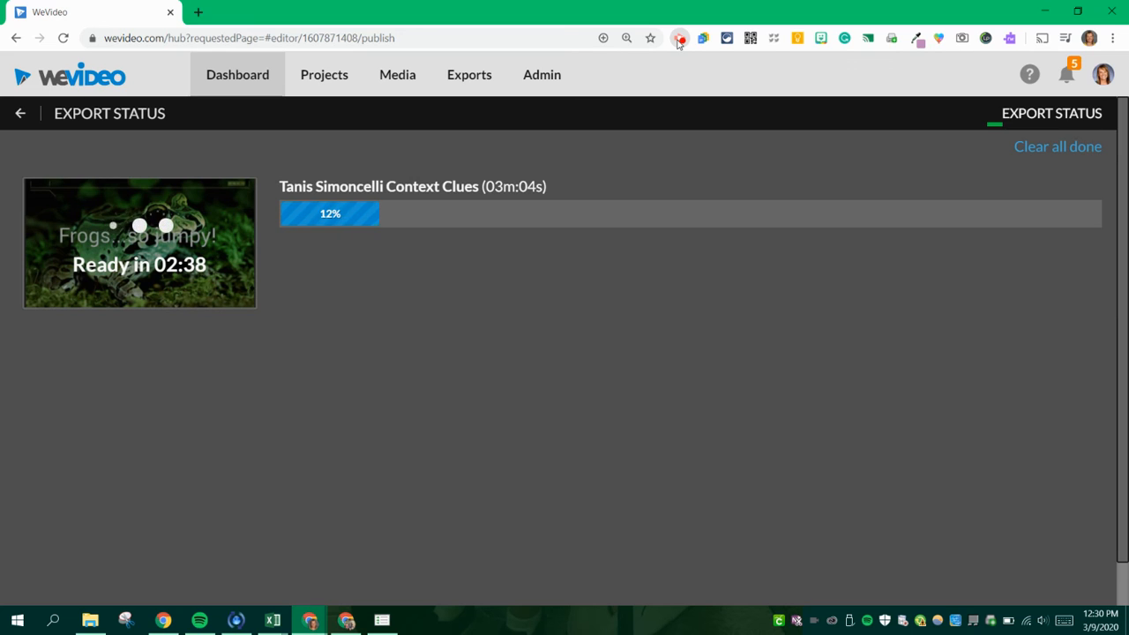
{"action": "left_click", "coordinate": [677, 40]}
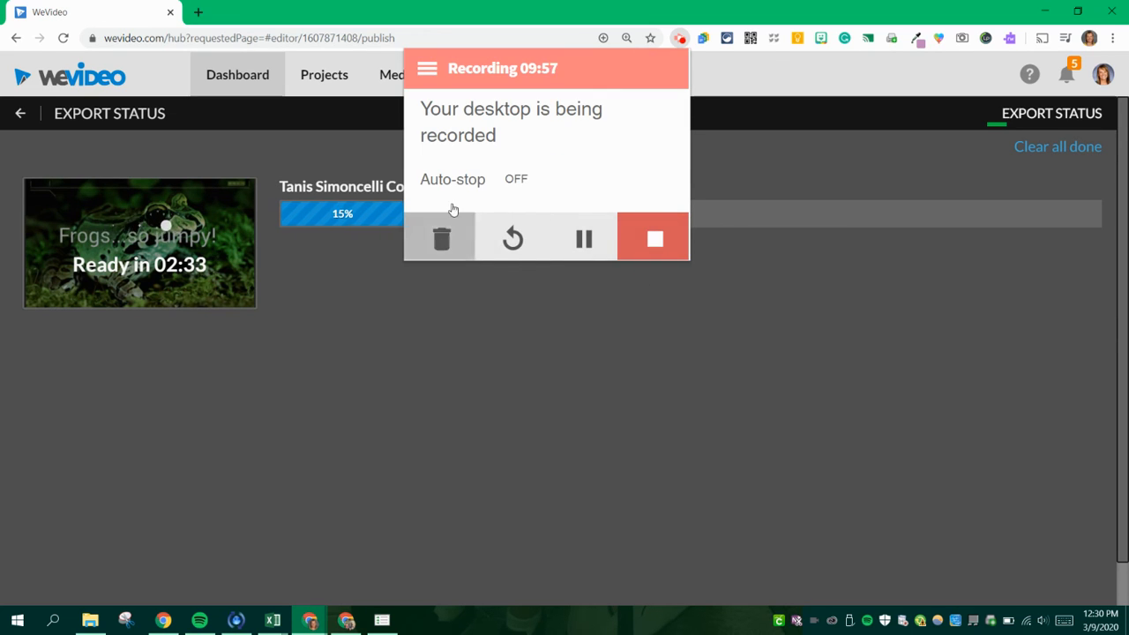
{"action": "left_click", "coordinate": [431, 76]}
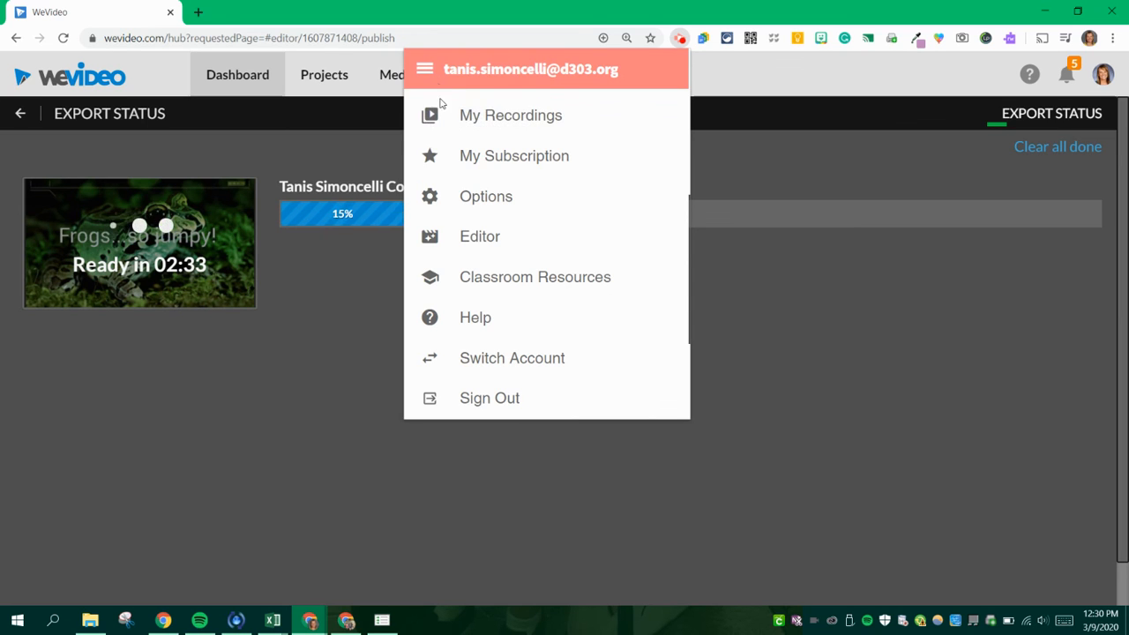
{"action": "left_click", "coordinate": [764, 327]}
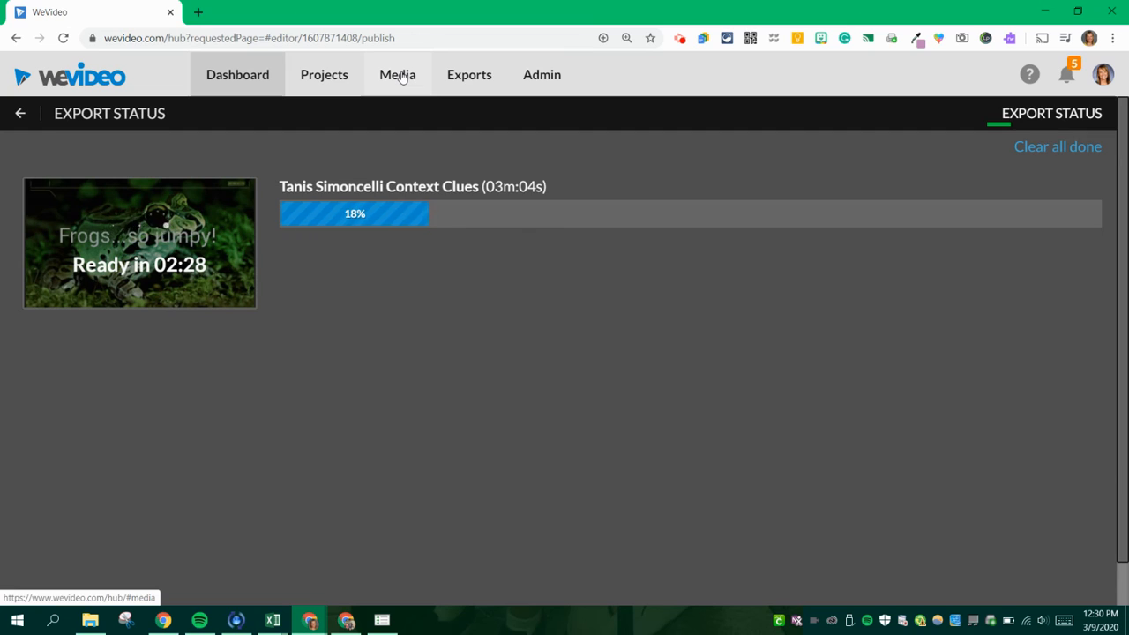
- Open the exported Blended Commercial Econ video and try sharing it to the Sandbox of the MOST Fu... class in Google Classroom, then cancel
{"action": "left_click", "coordinate": [479, 76]}
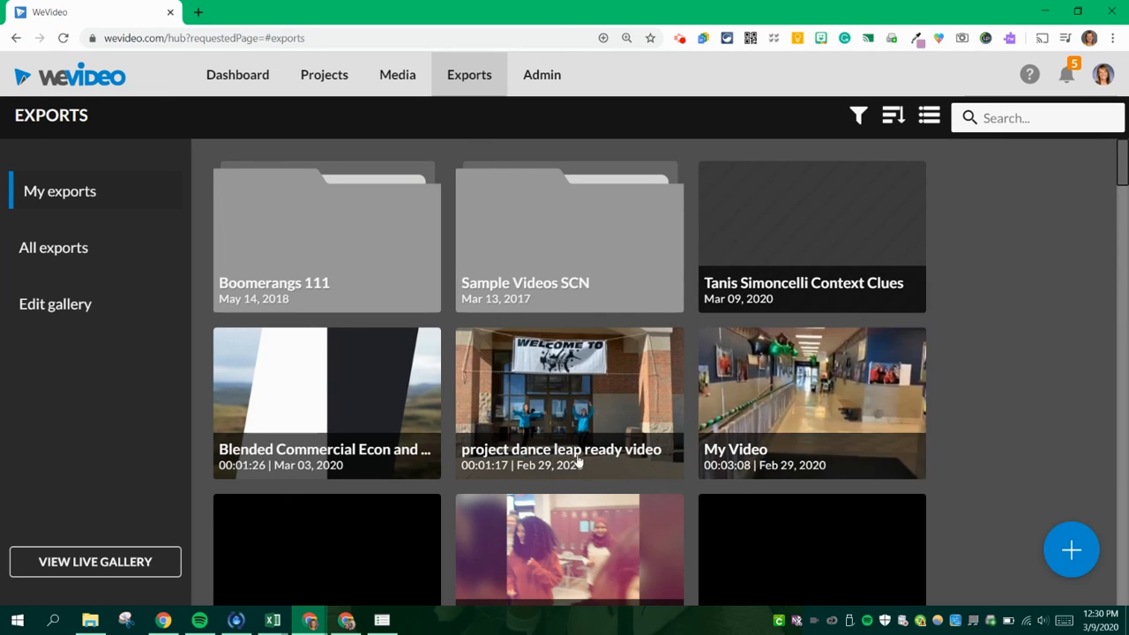
{"action": "left_click", "coordinate": [344, 464]}
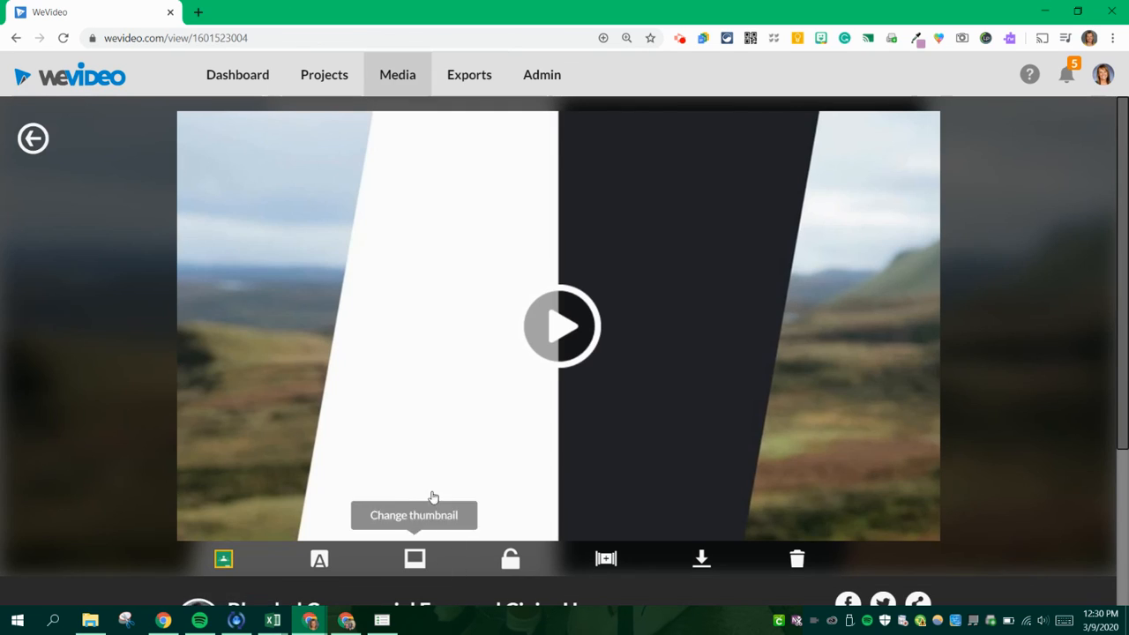
{"action": "left_click", "coordinate": [223, 561]}
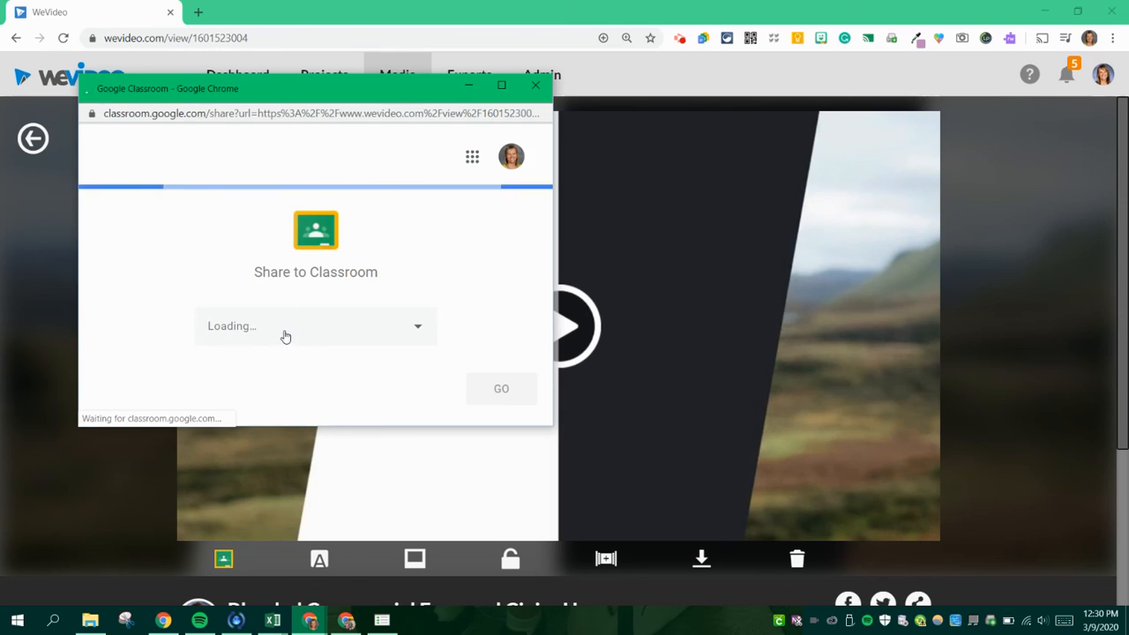
{"action": "left_click", "coordinate": [286, 336]}
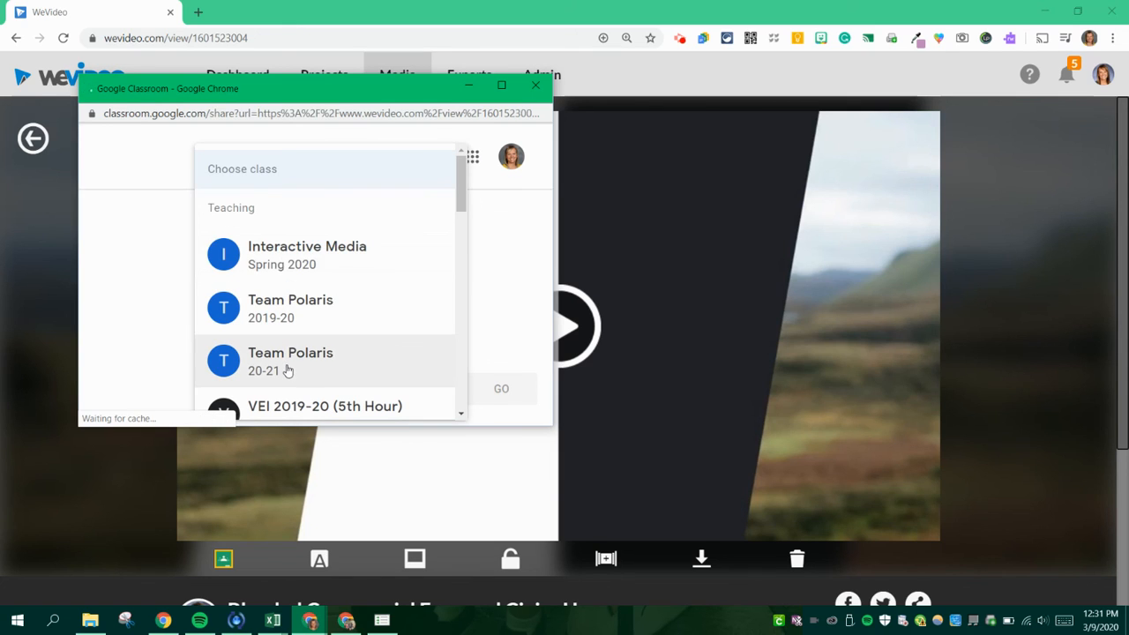
{"action": "scroll", "coordinate": [371, 268], "scroll_direction": "down", "scroll_amount": 10}
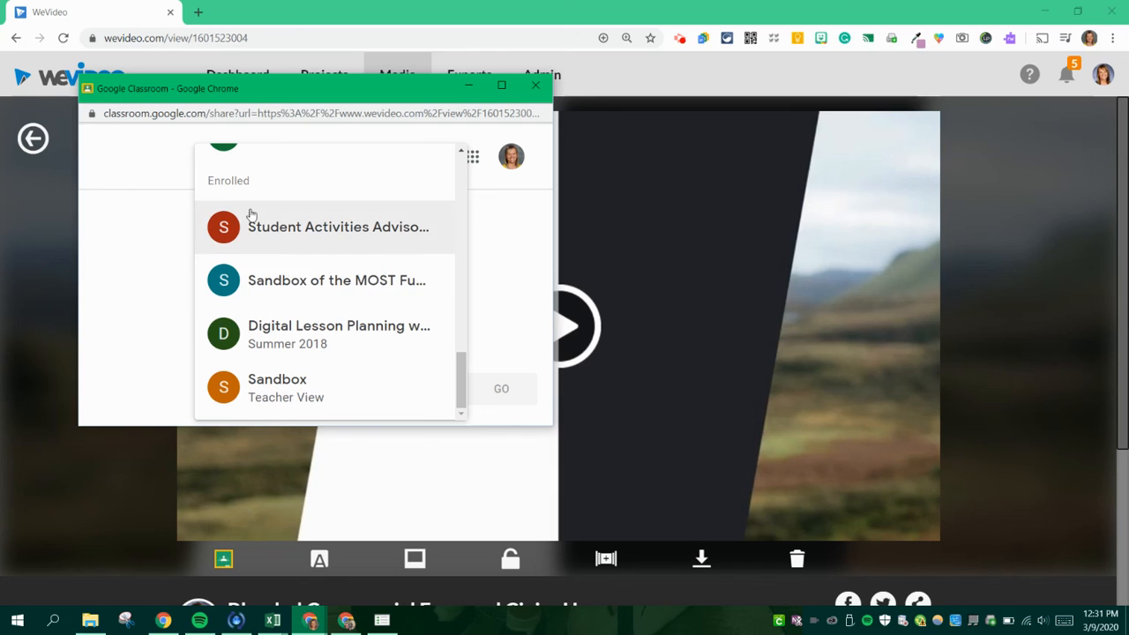
{"action": "left_click", "coordinate": [289, 285]}
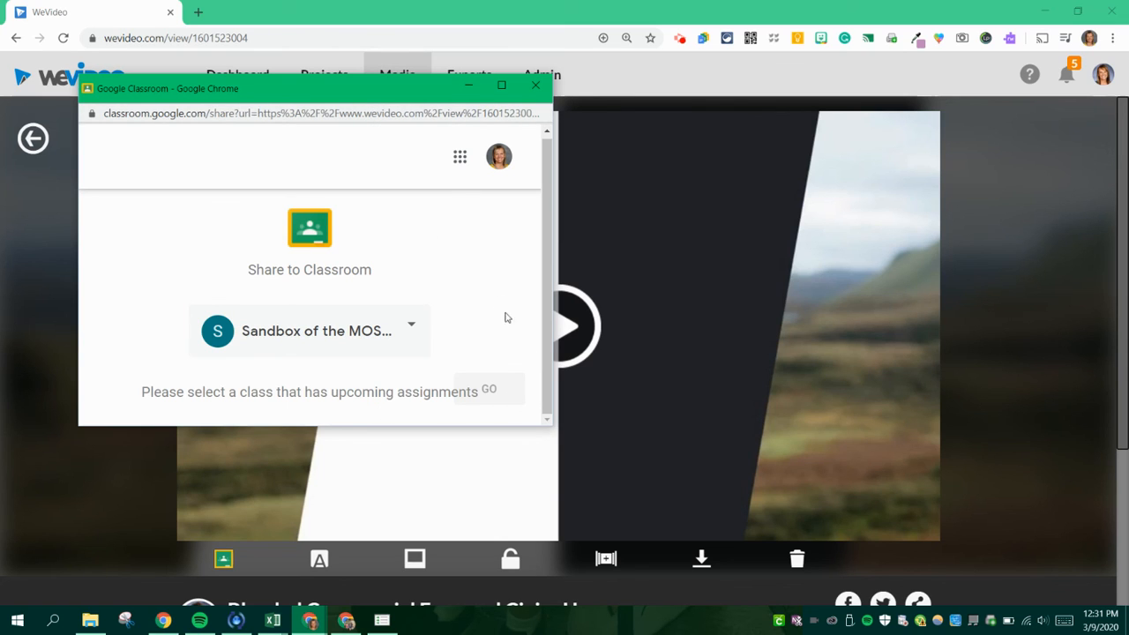
{"action": "left_click", "coordinate": [535, 84]}
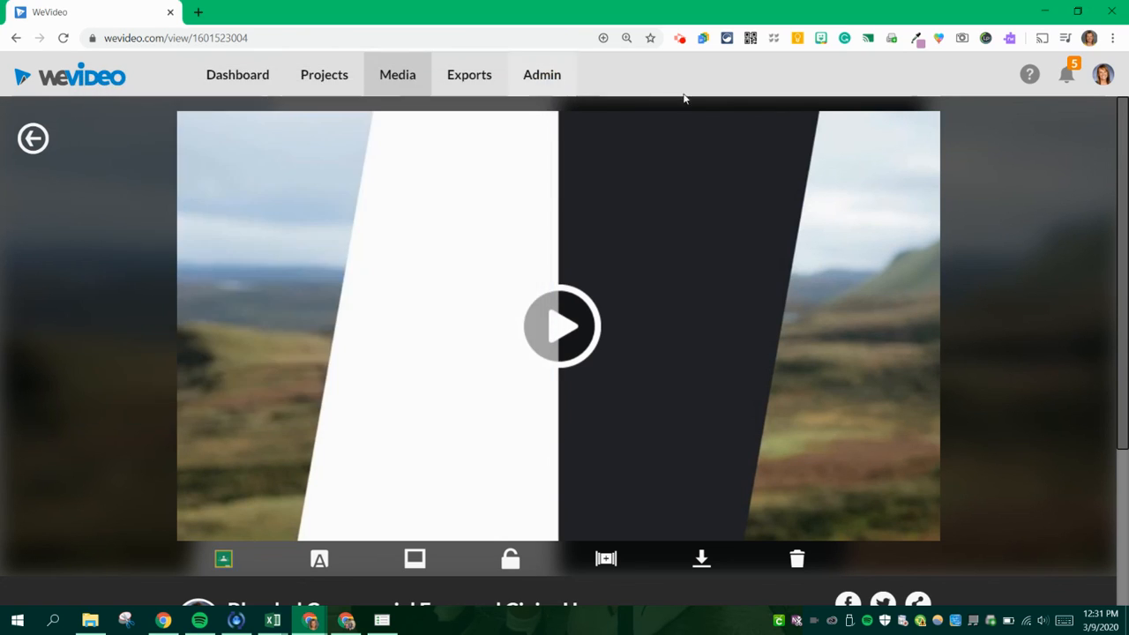
{"action": "left_click", "coordinate": [680, 40]}
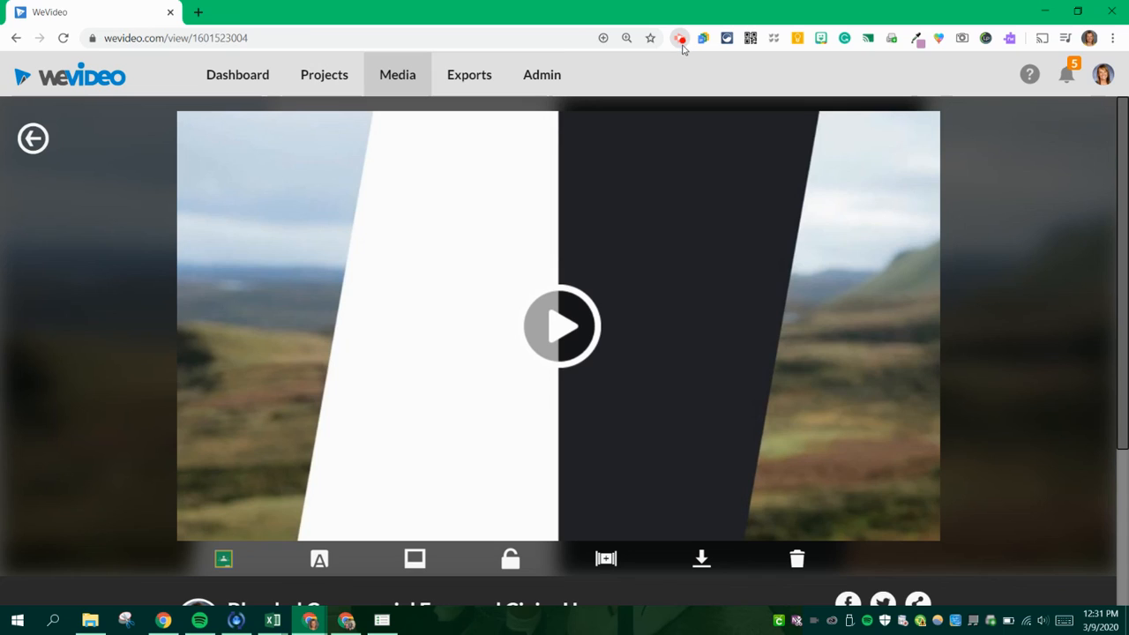